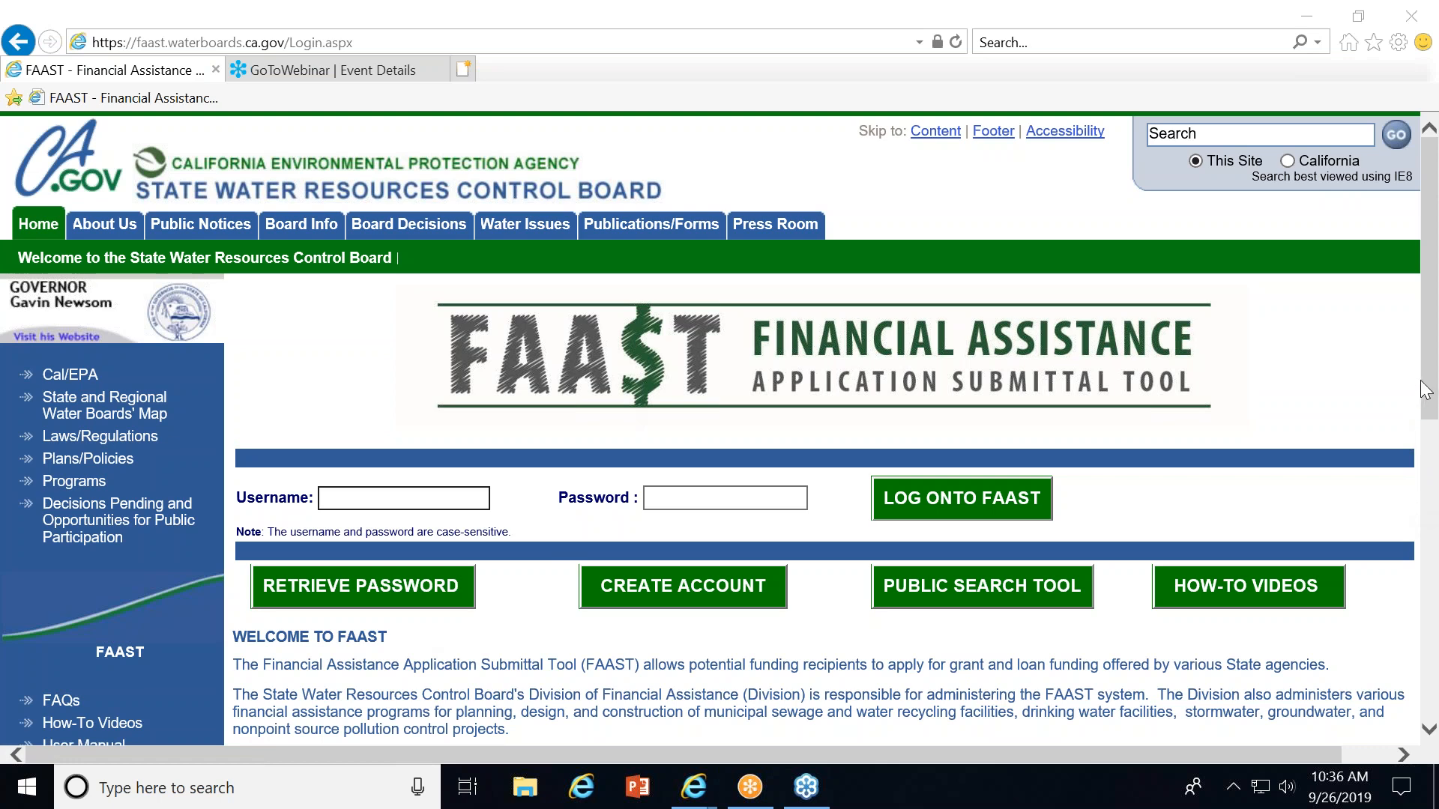
Open the account creation page from the FAAST login page.
scroll(1428, 393, down, 4)
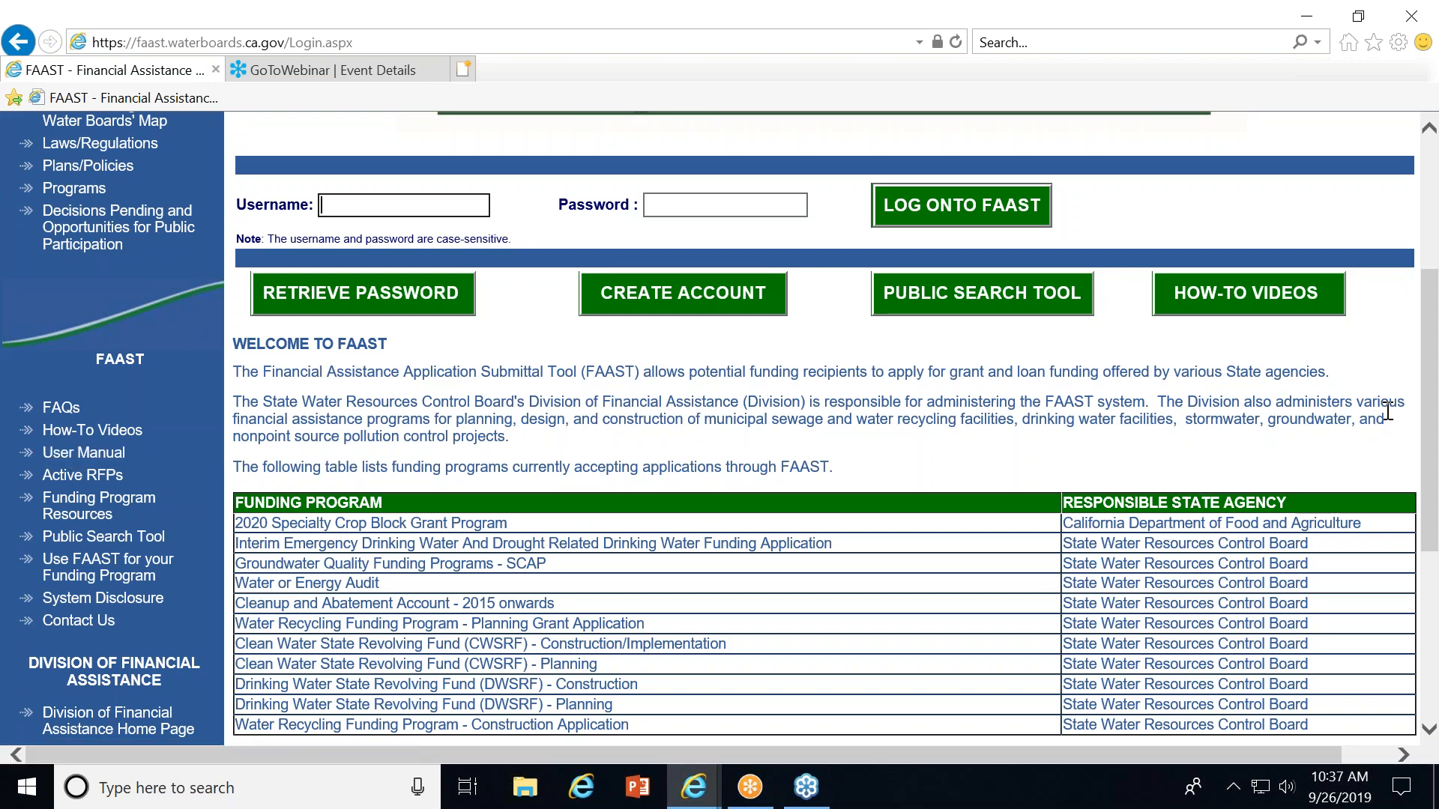
drag(1428, 411, 1422, 560)
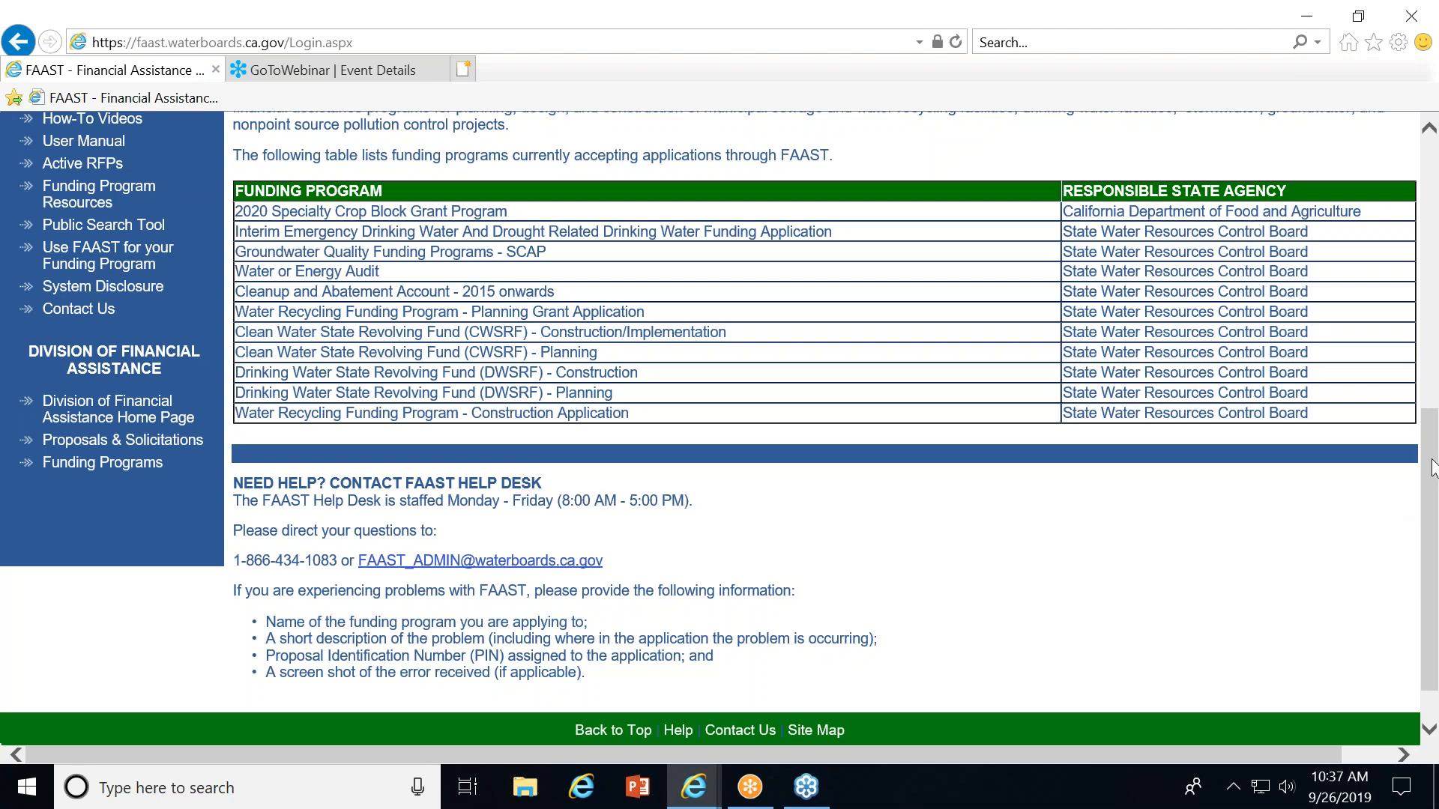
drag(1433, 469, 1394, 236)
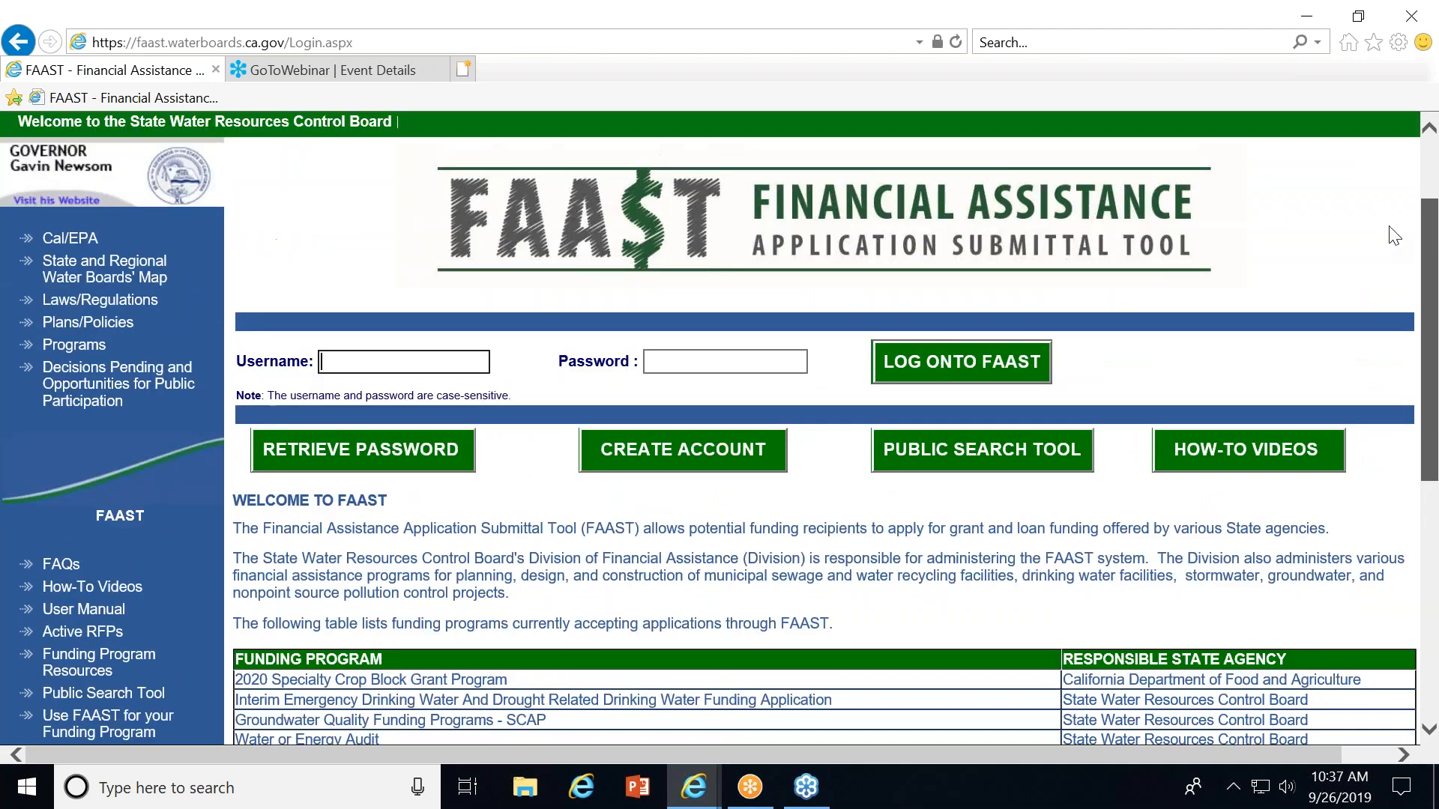
scroll(1393, 236, up, 1)
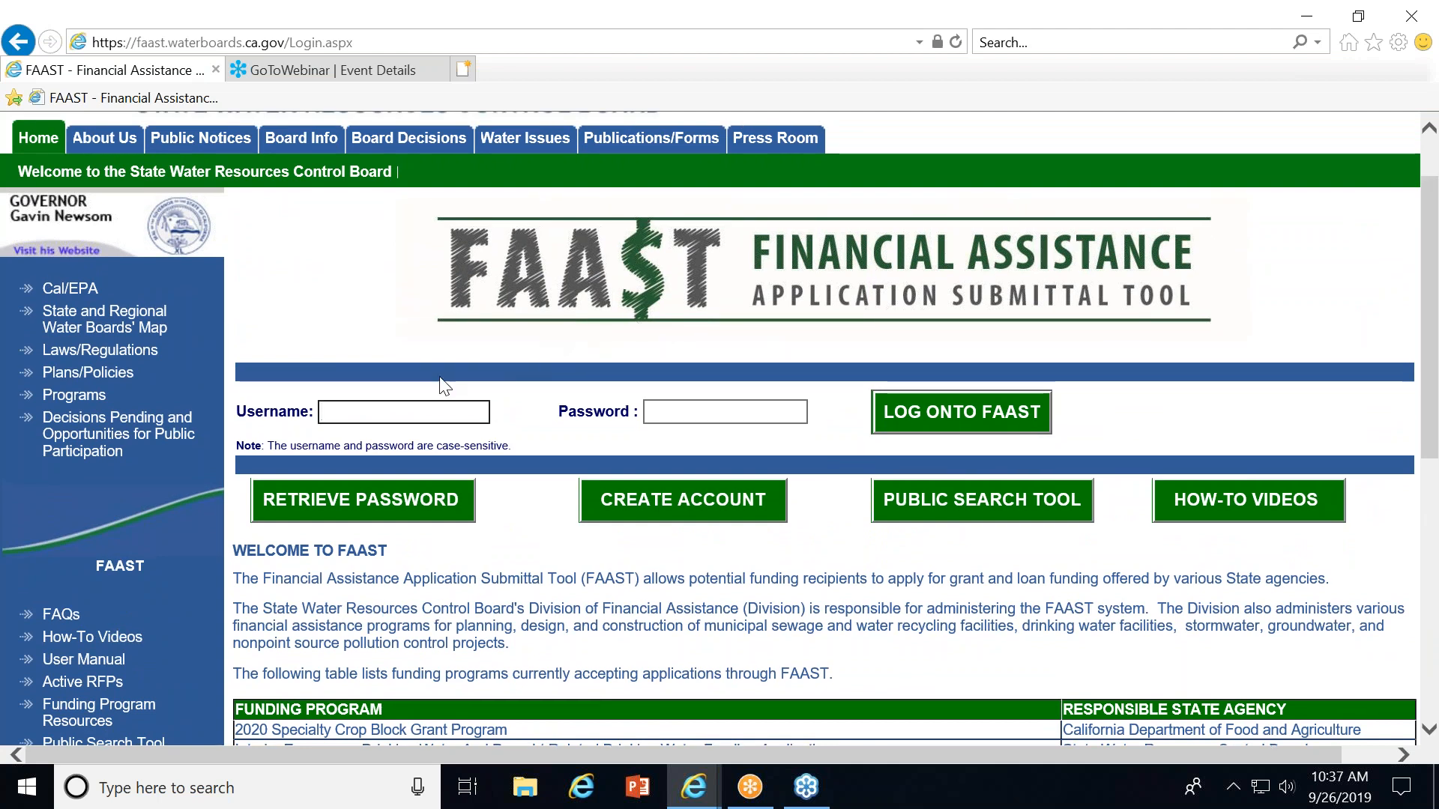
click(397, 409)
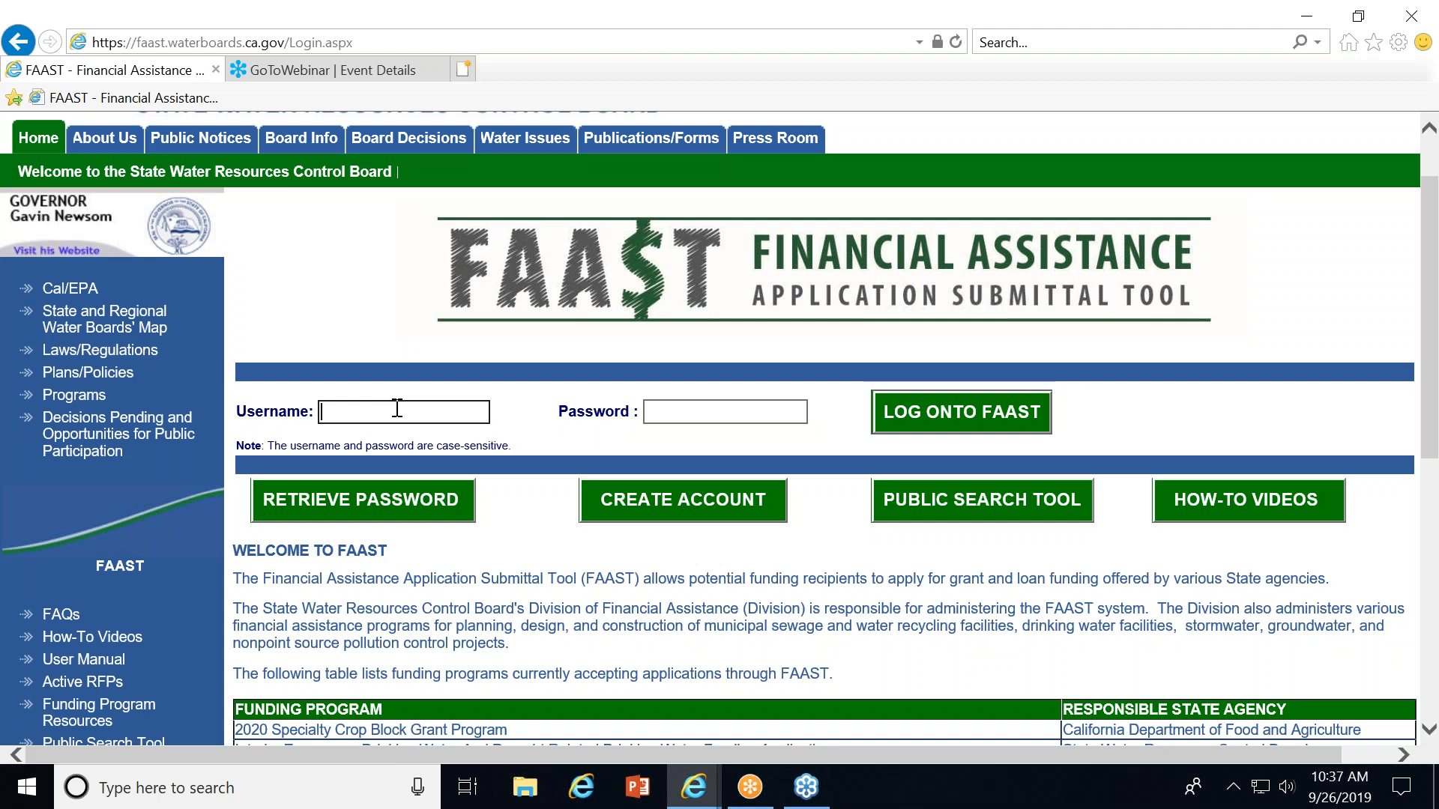
click(655, 501)
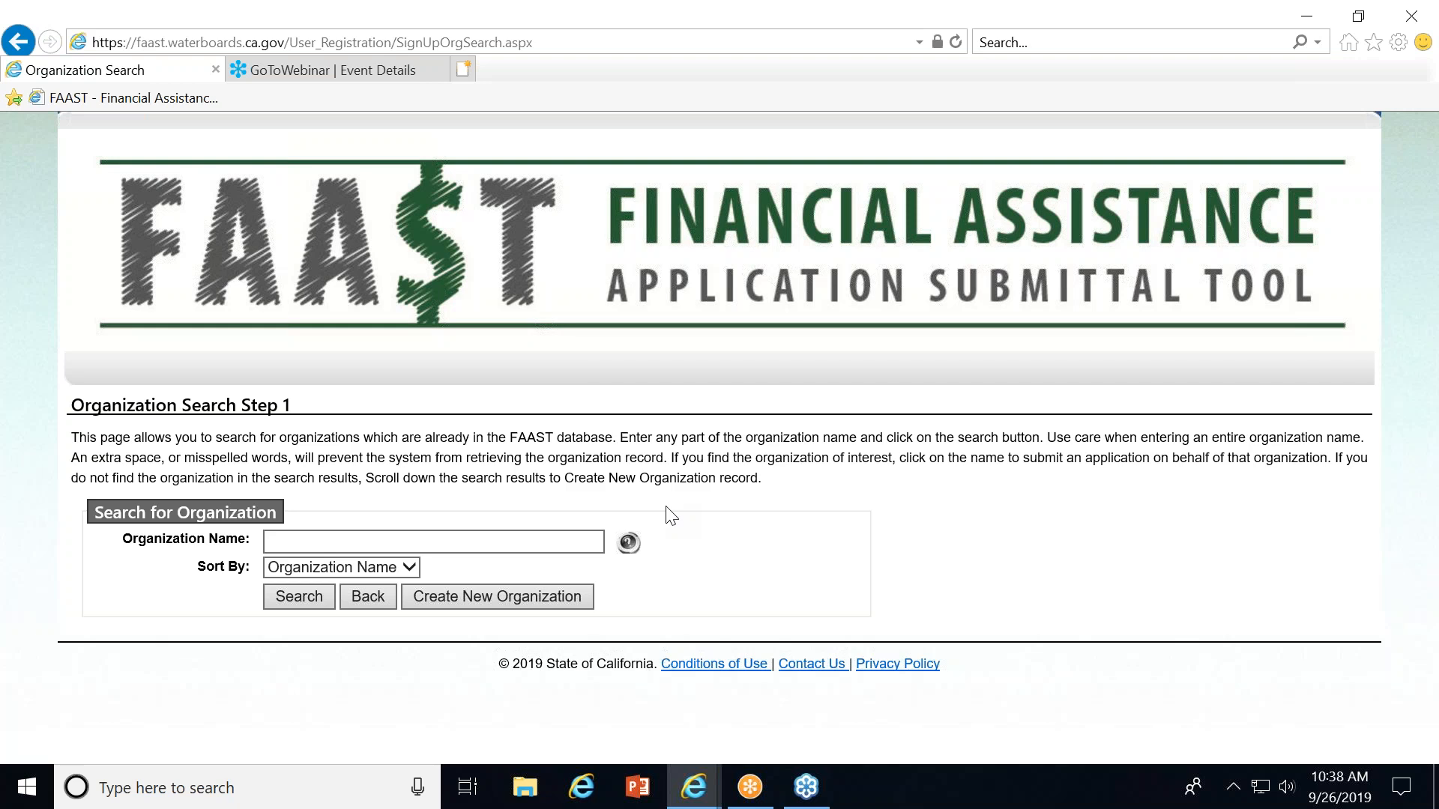
click(368, 542)
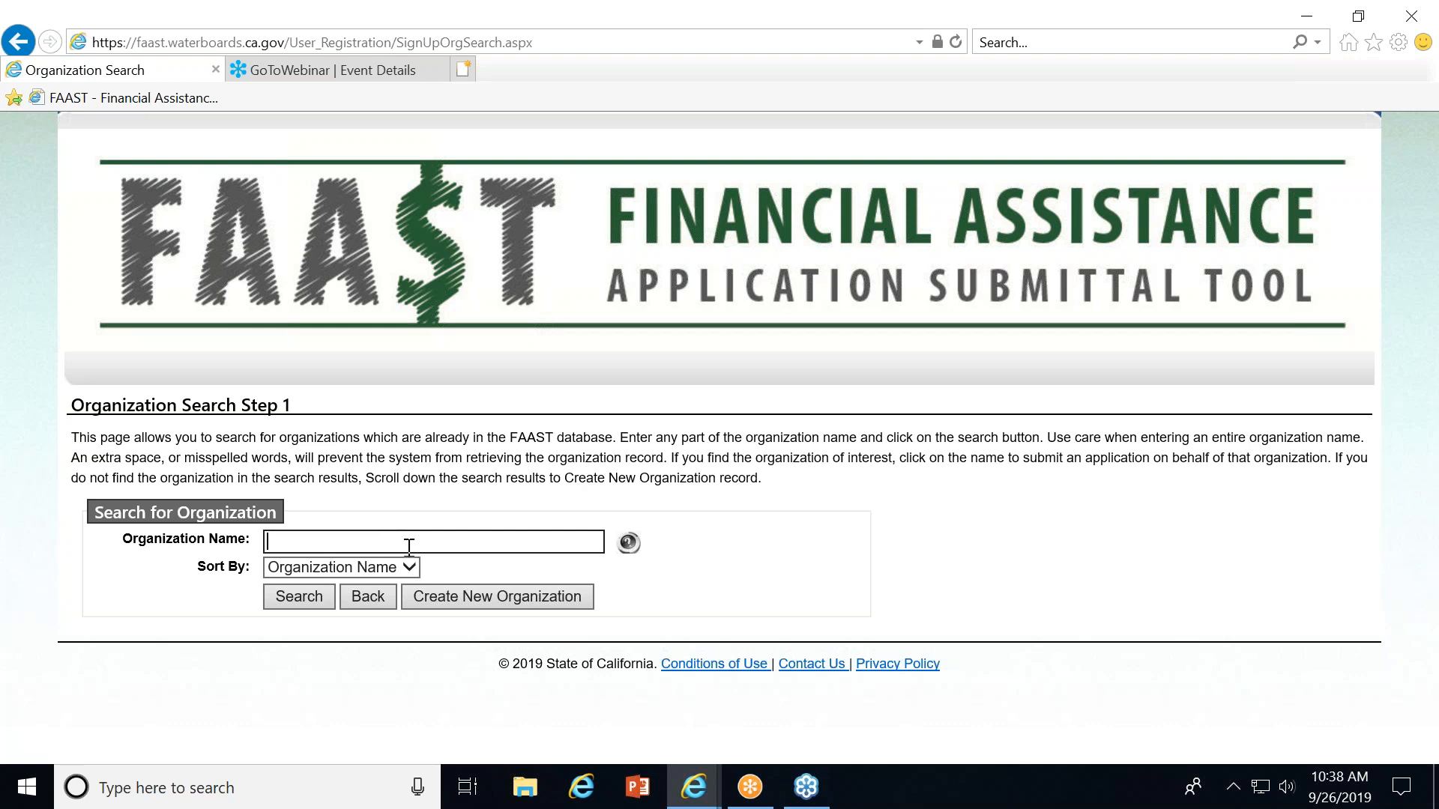
click(448, 593)
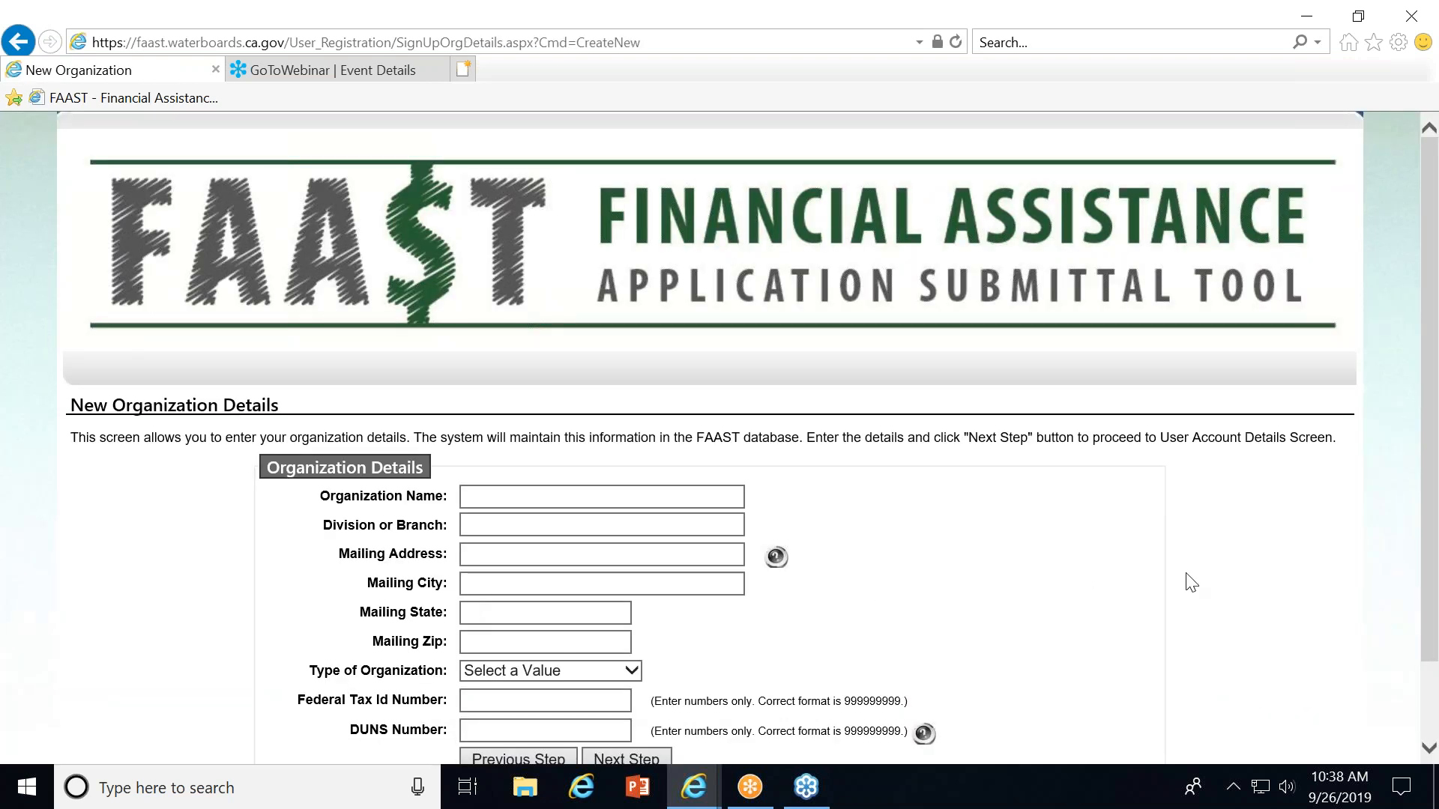
scroll(1434, 419, down, 1)
scroll(1433, 420, down, 2)
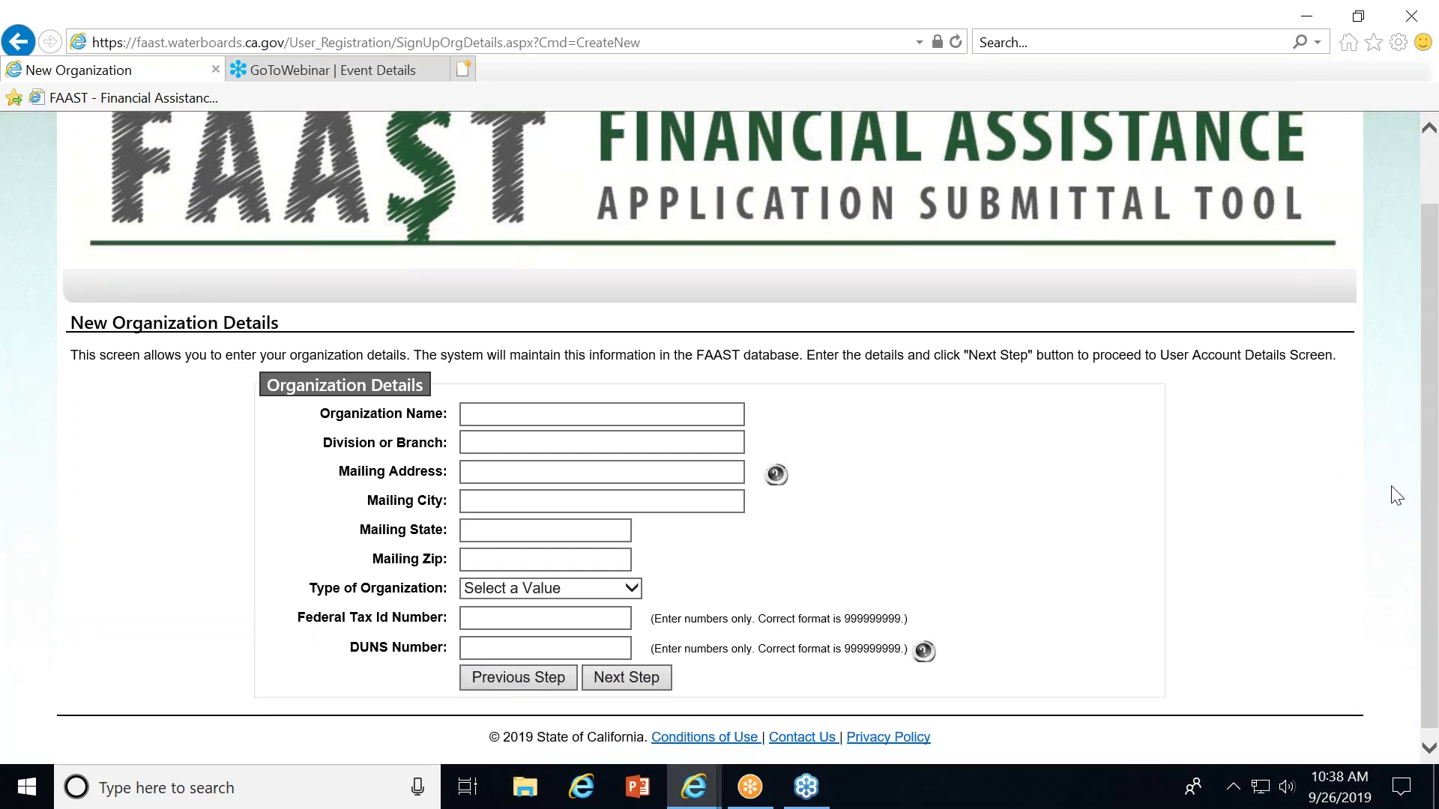
click(484, 615)
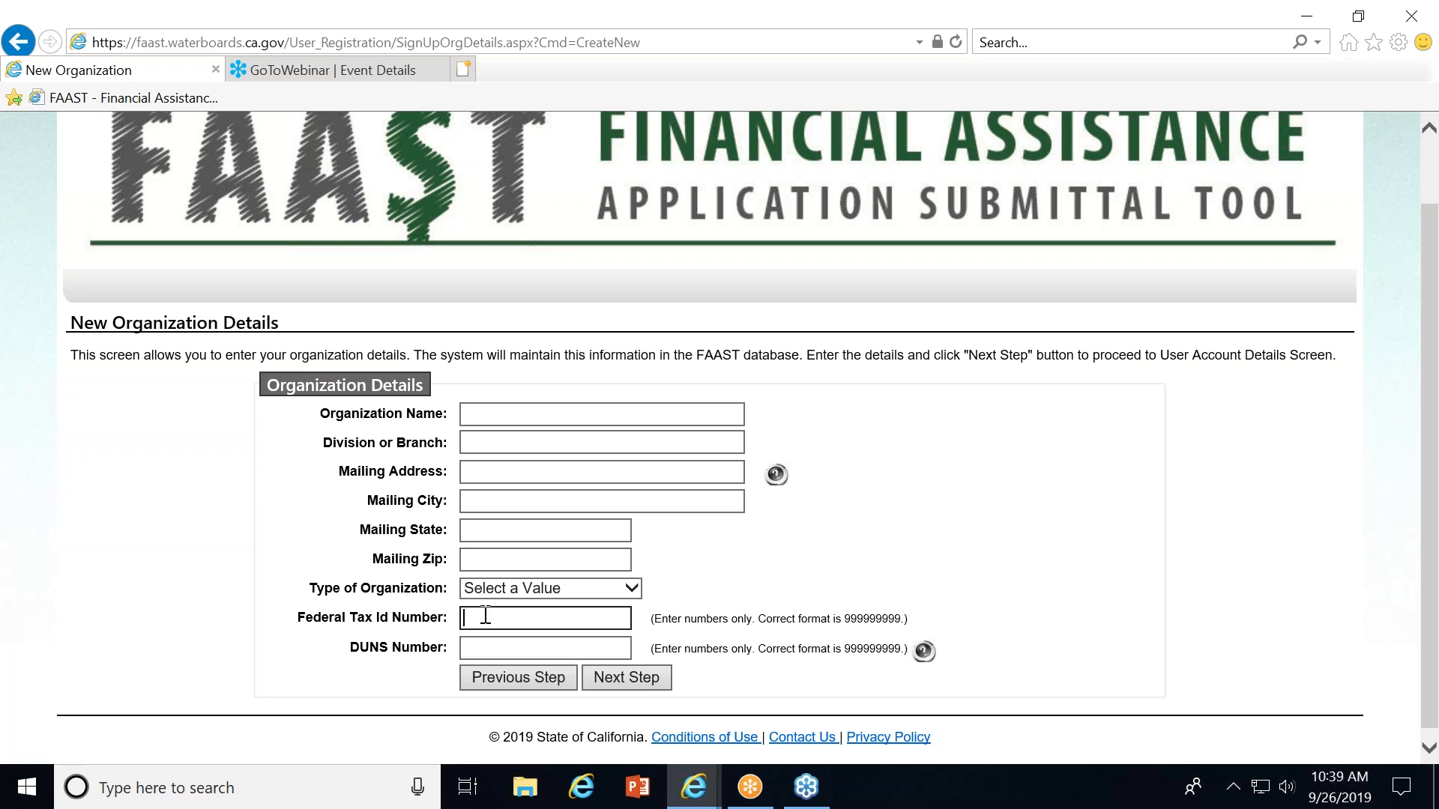
click(491, 644)
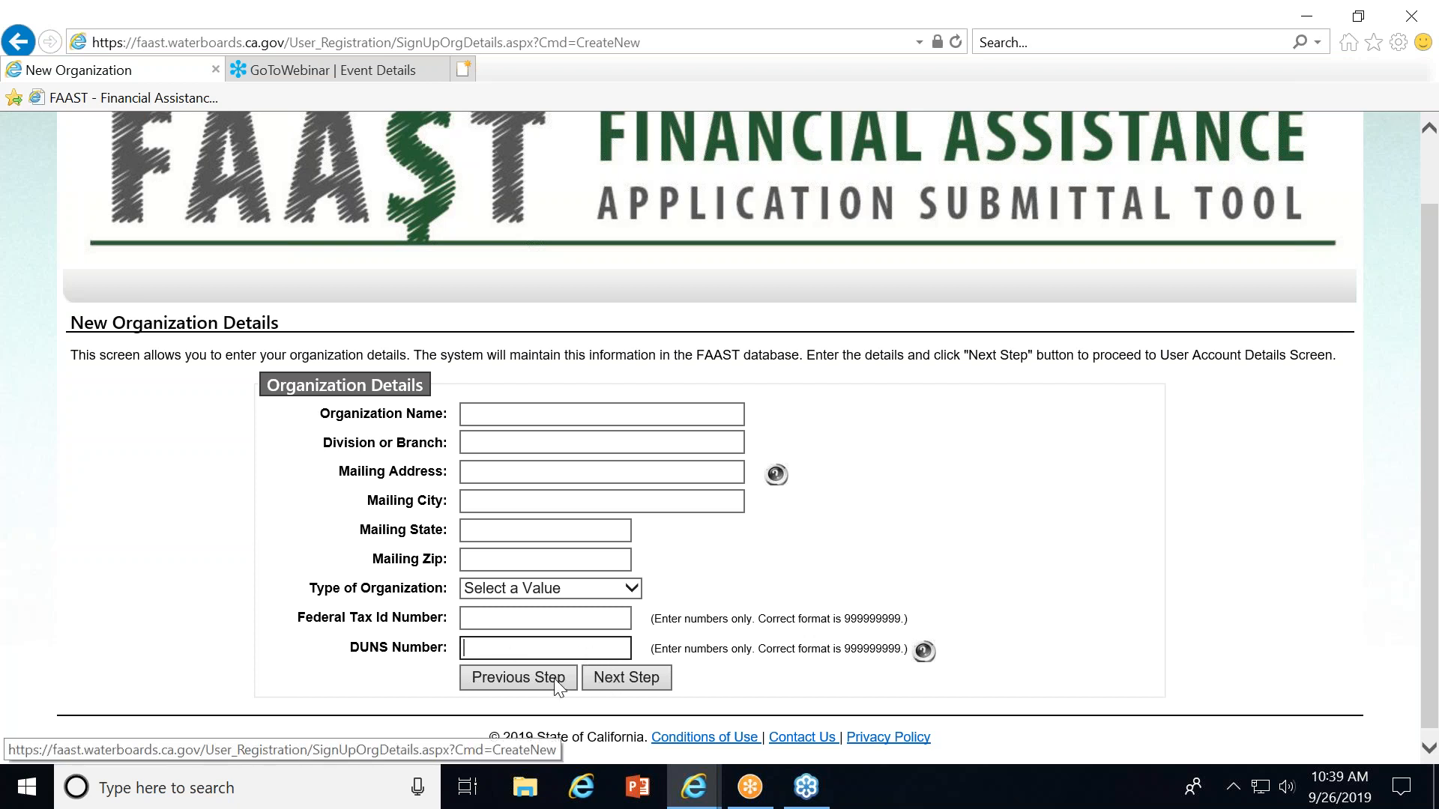
click(490, 679)
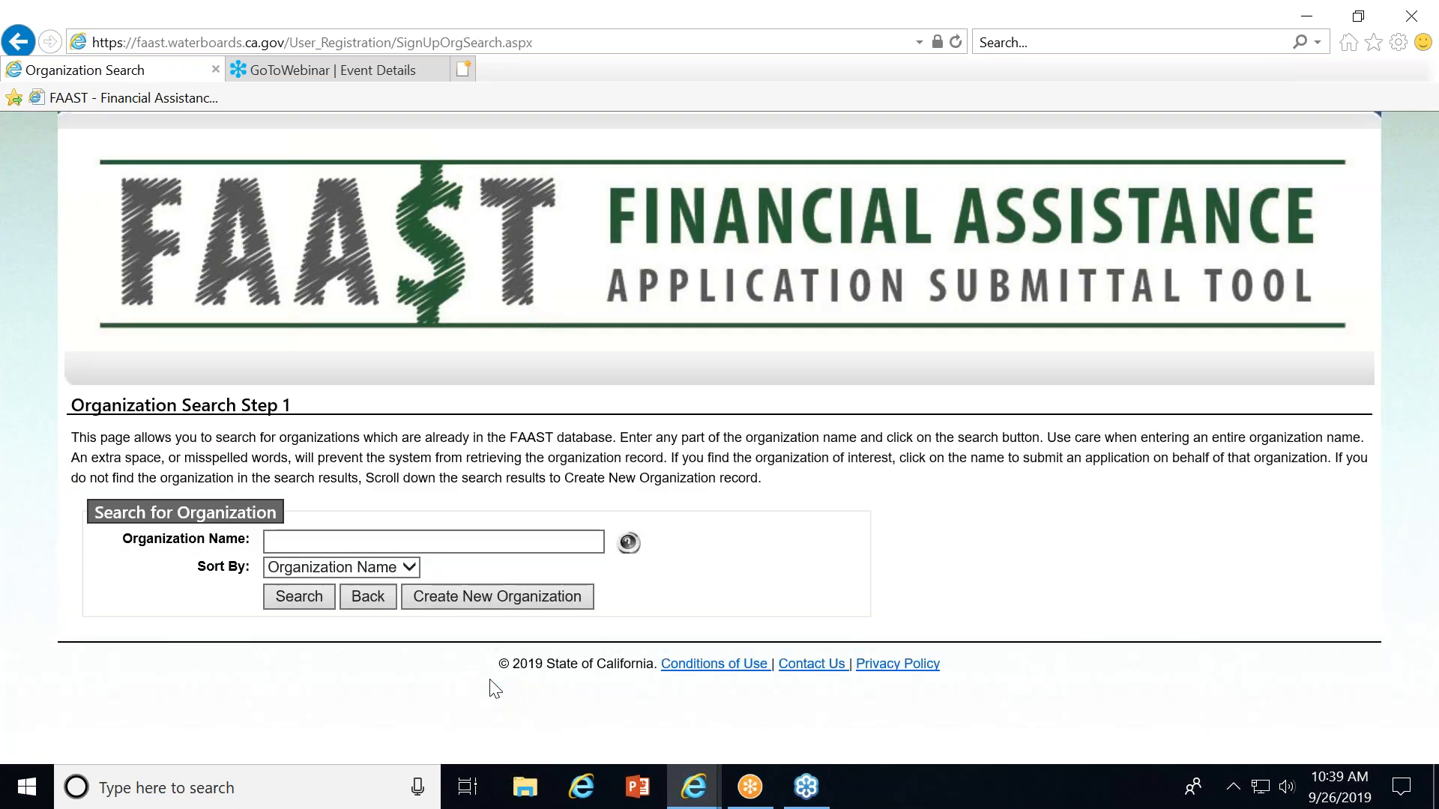
Search organizations for "Department of food" and pick the California Department of Food and Agriculture Specialty Crop Block Grant Program entry.
click(297, 540)
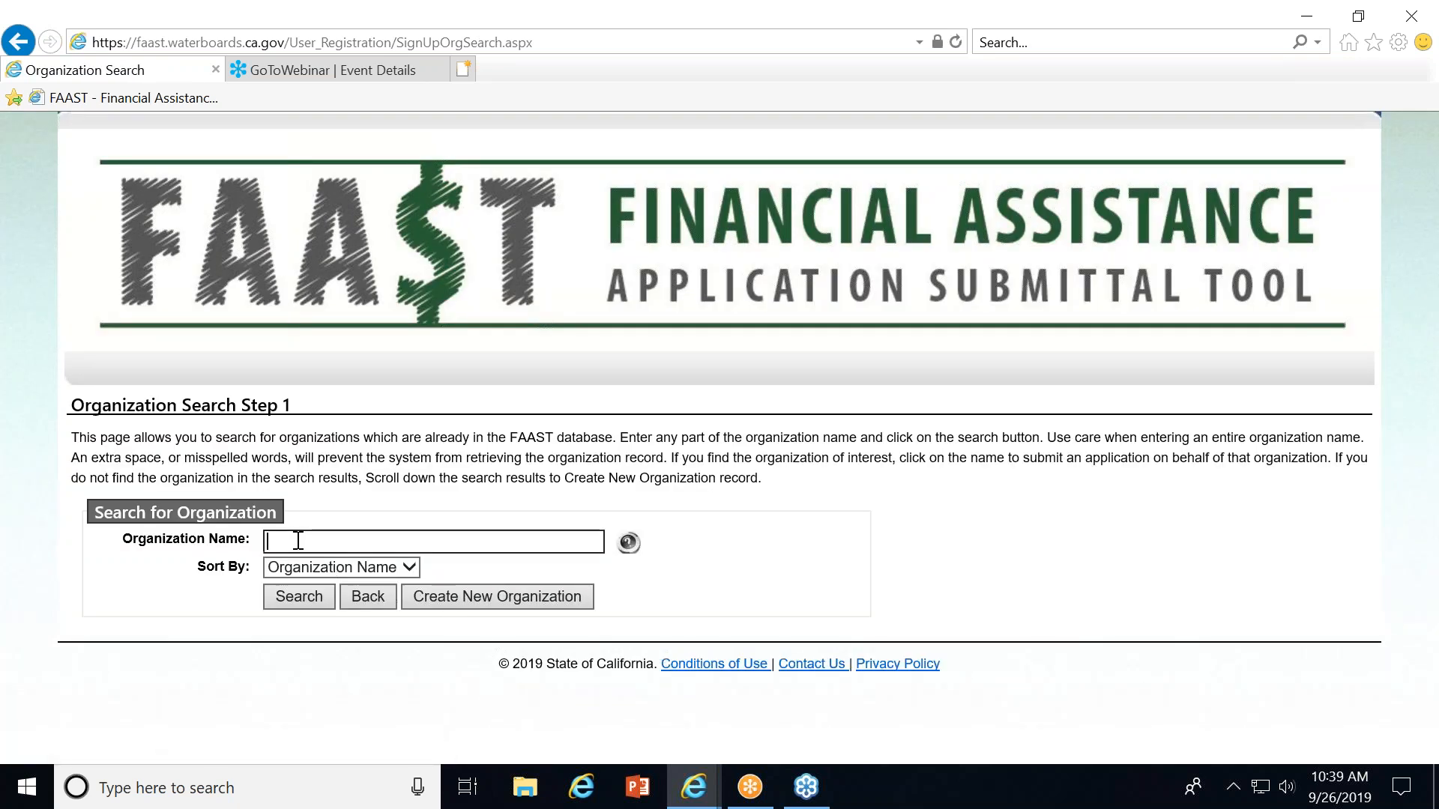
text(Departmentof foo)
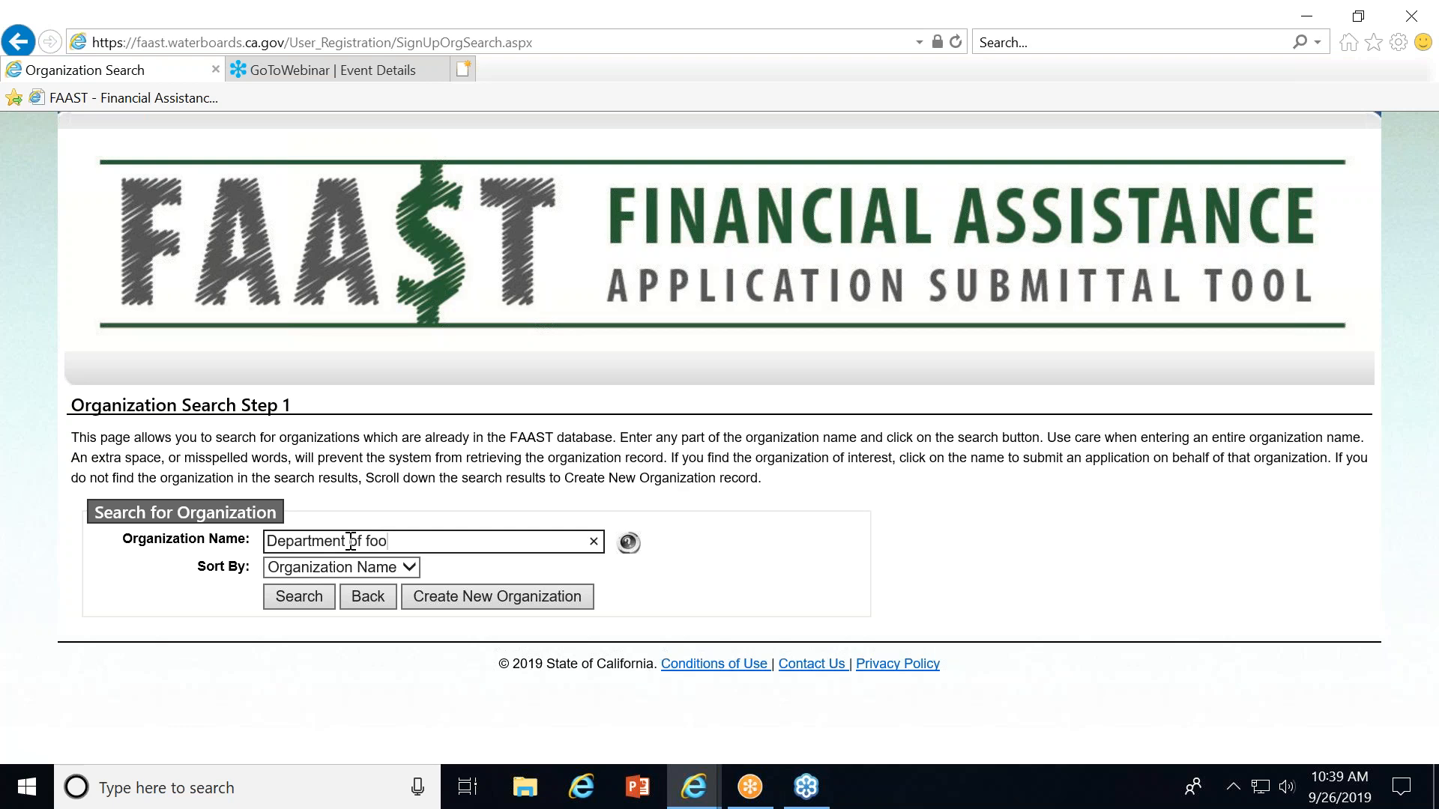
text(d)
click(315, 607)
drag(1429, 435, 1437, 636)
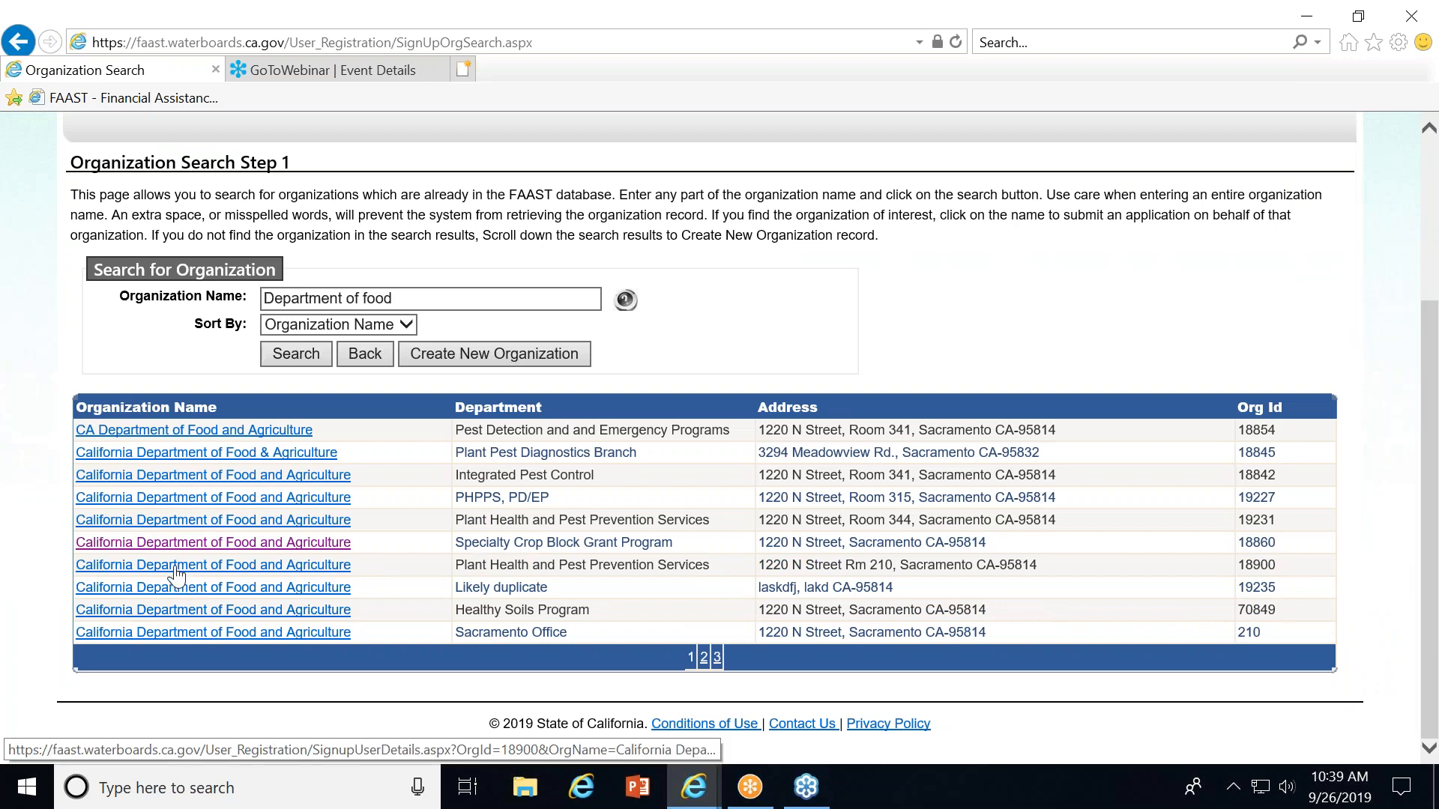
click(170, 543)
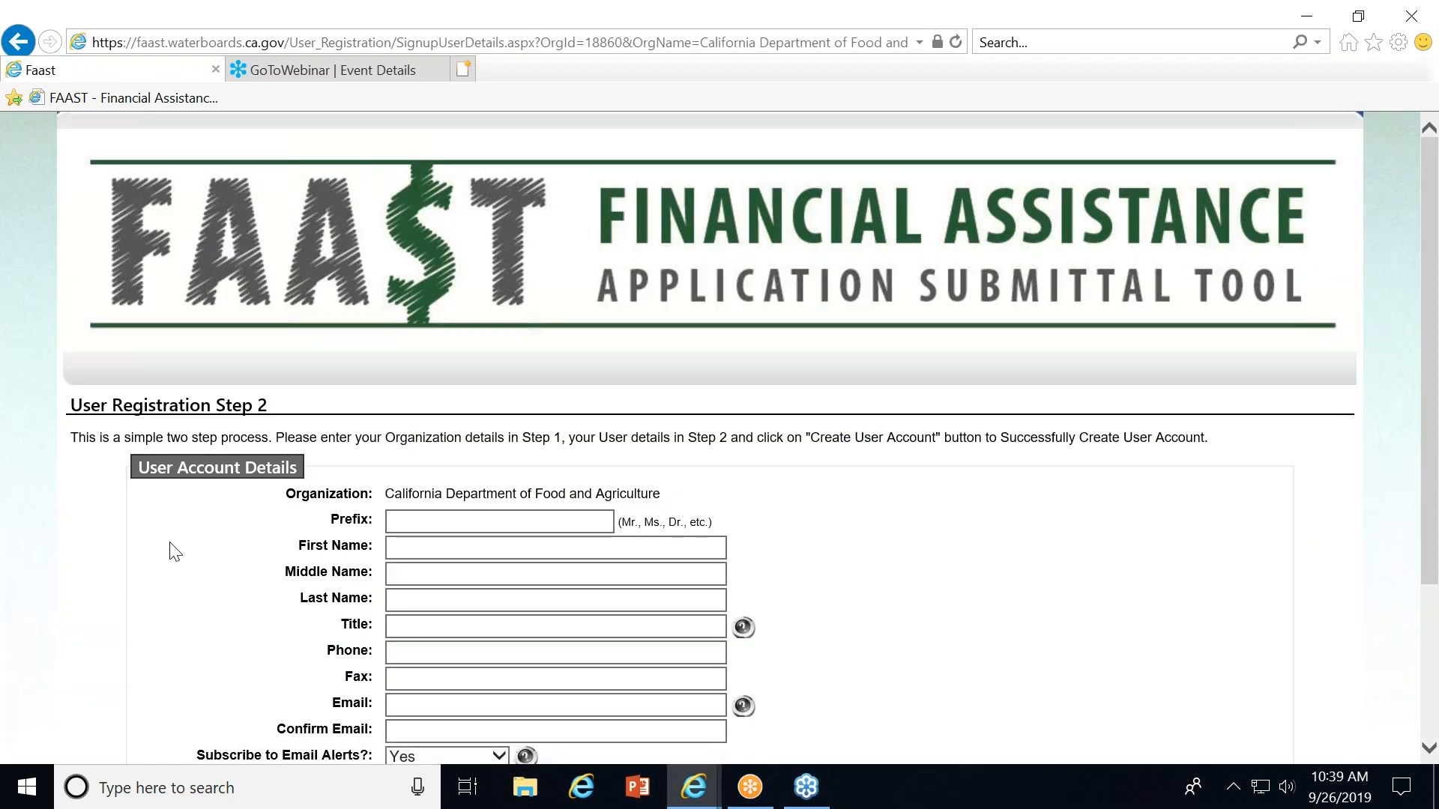
Enter the user's first name and last name, and set the title to analyst.
click(441, 552)
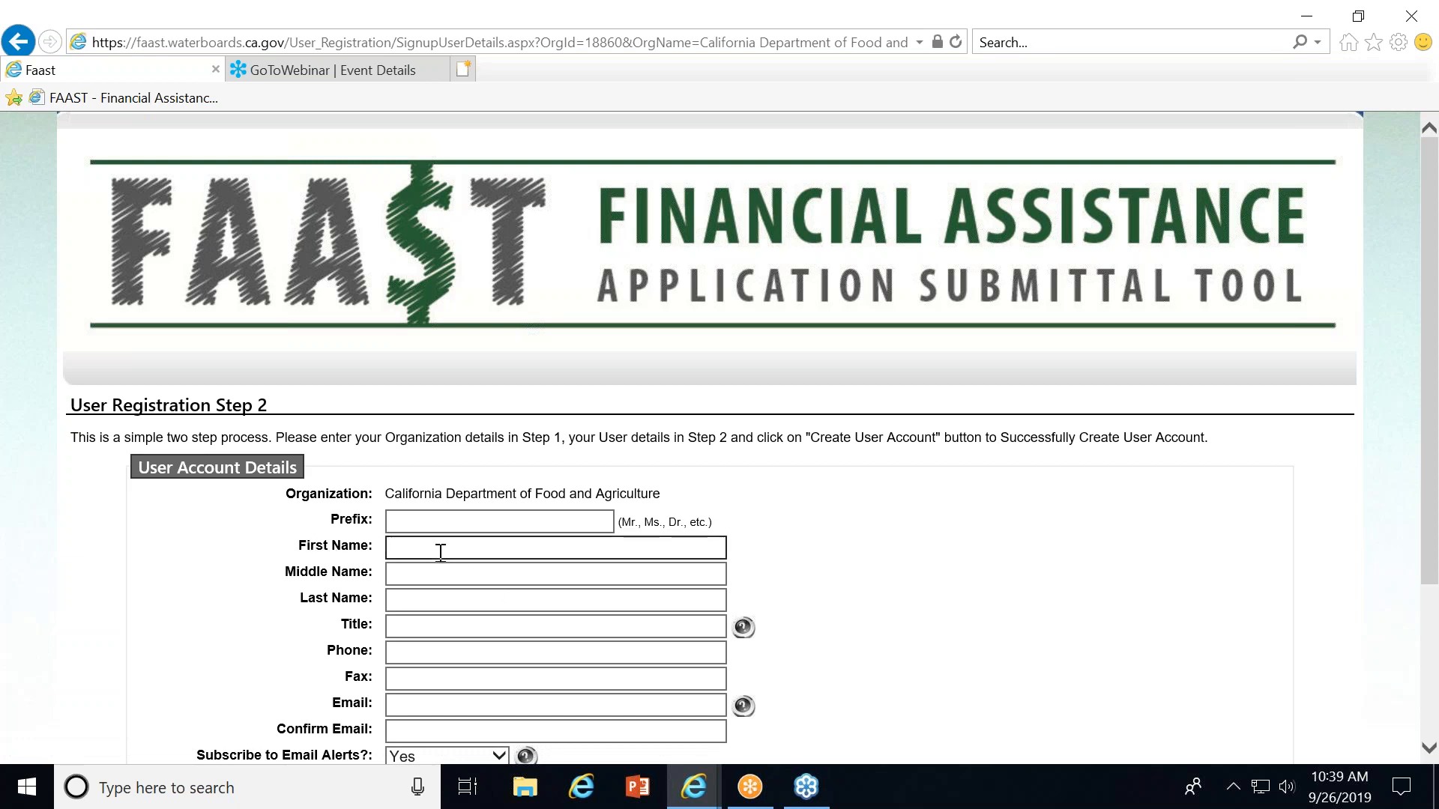
key(Tab)
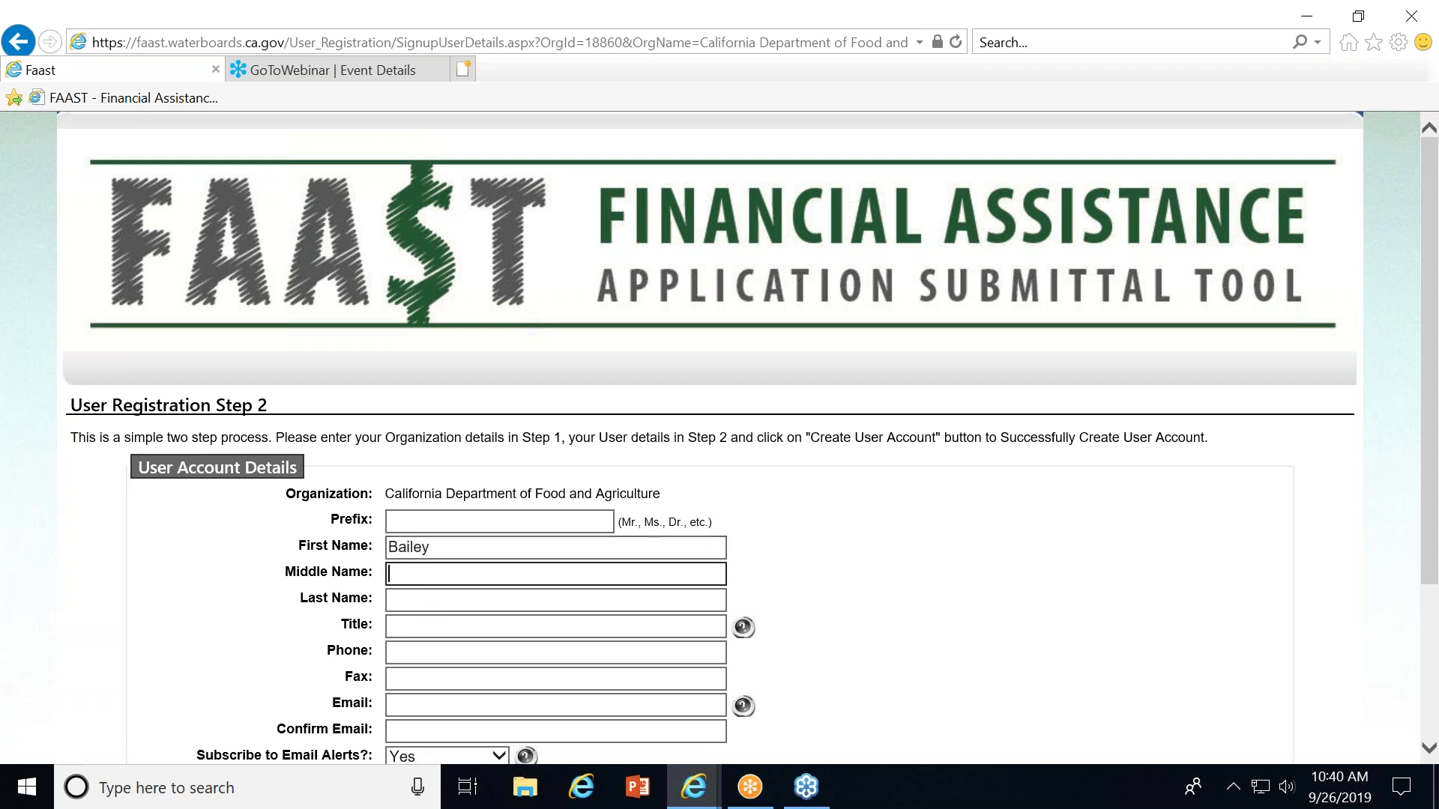
click(420, 597)
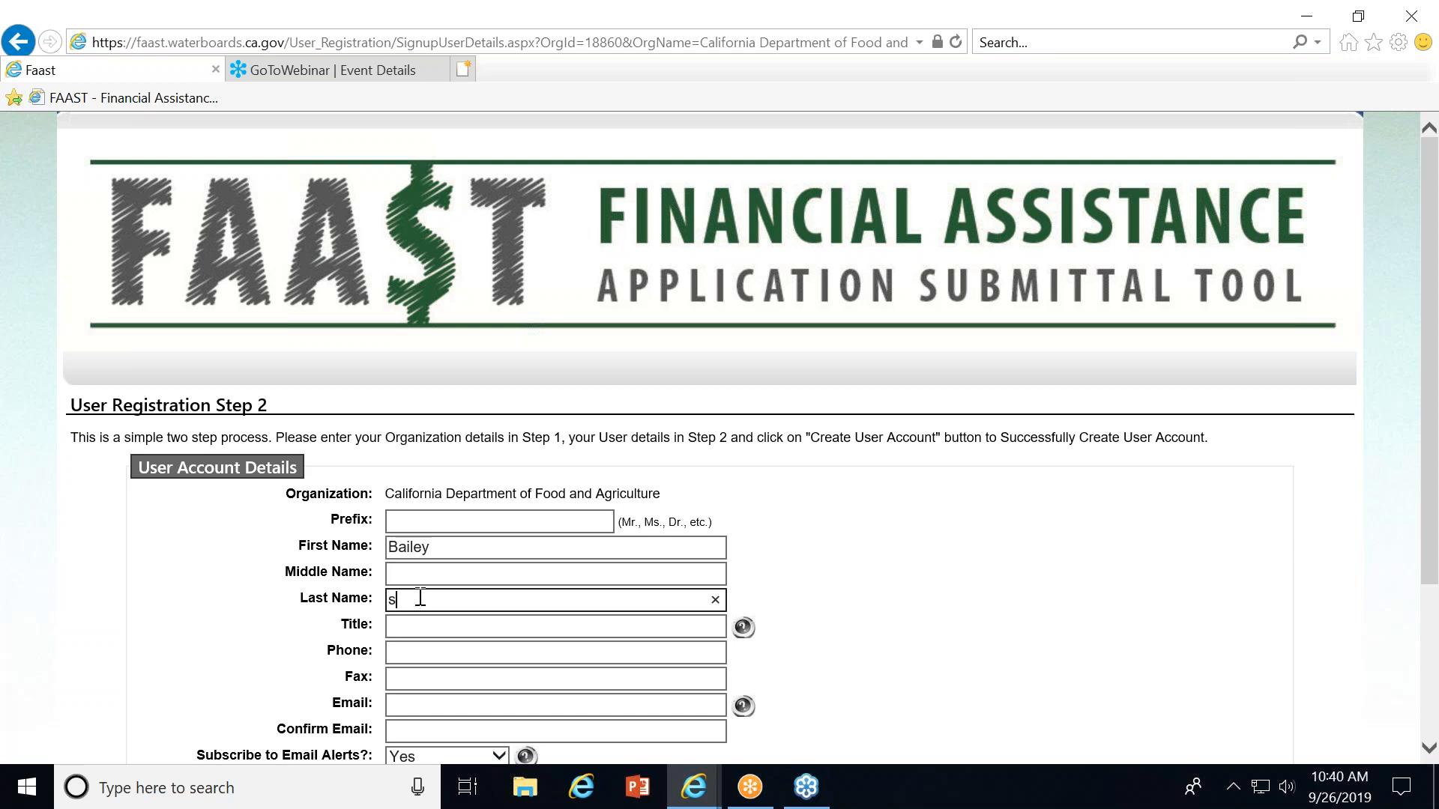
click(412, 625)
text(analyst)
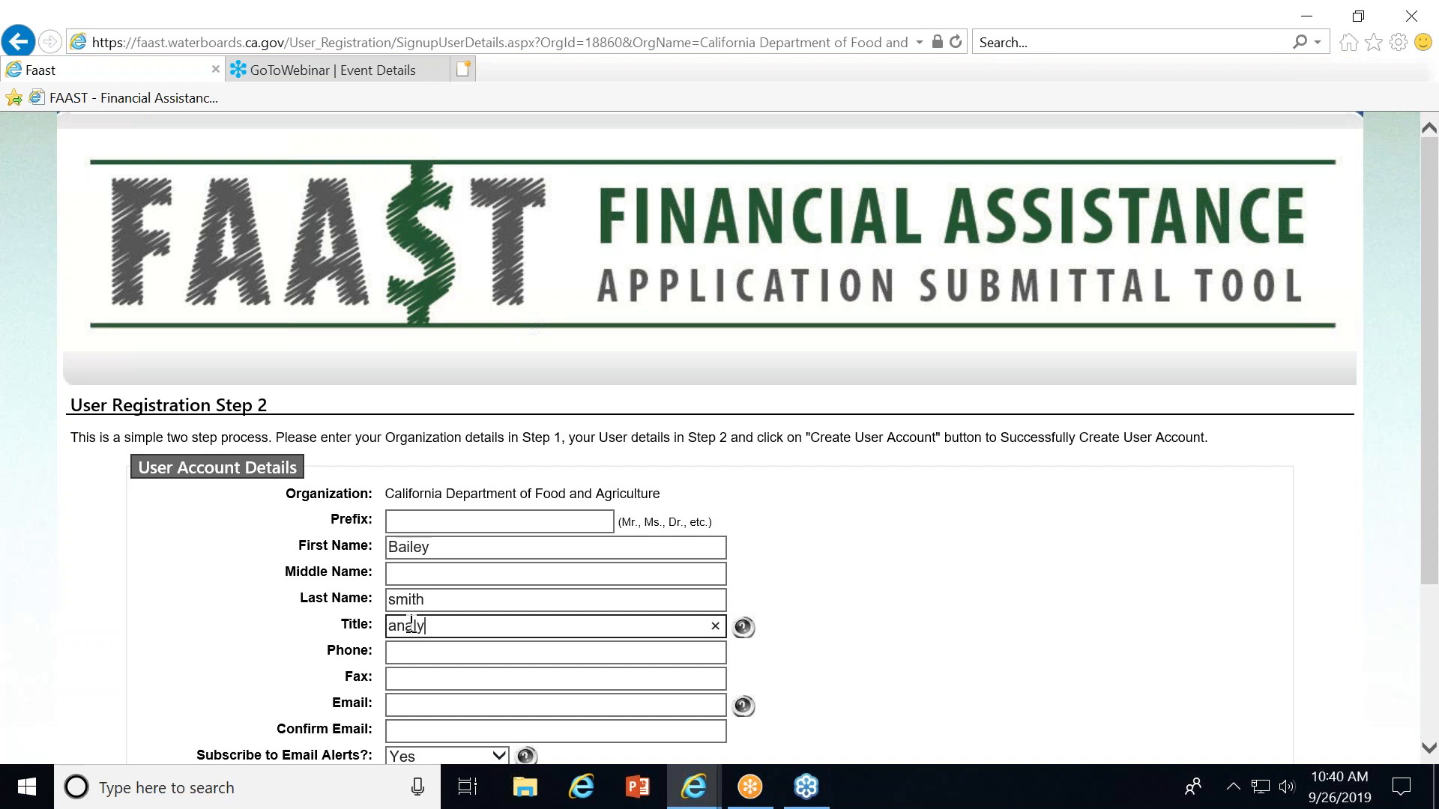
Fill in the contact's phone number and e-mail address.
click(421, 649)
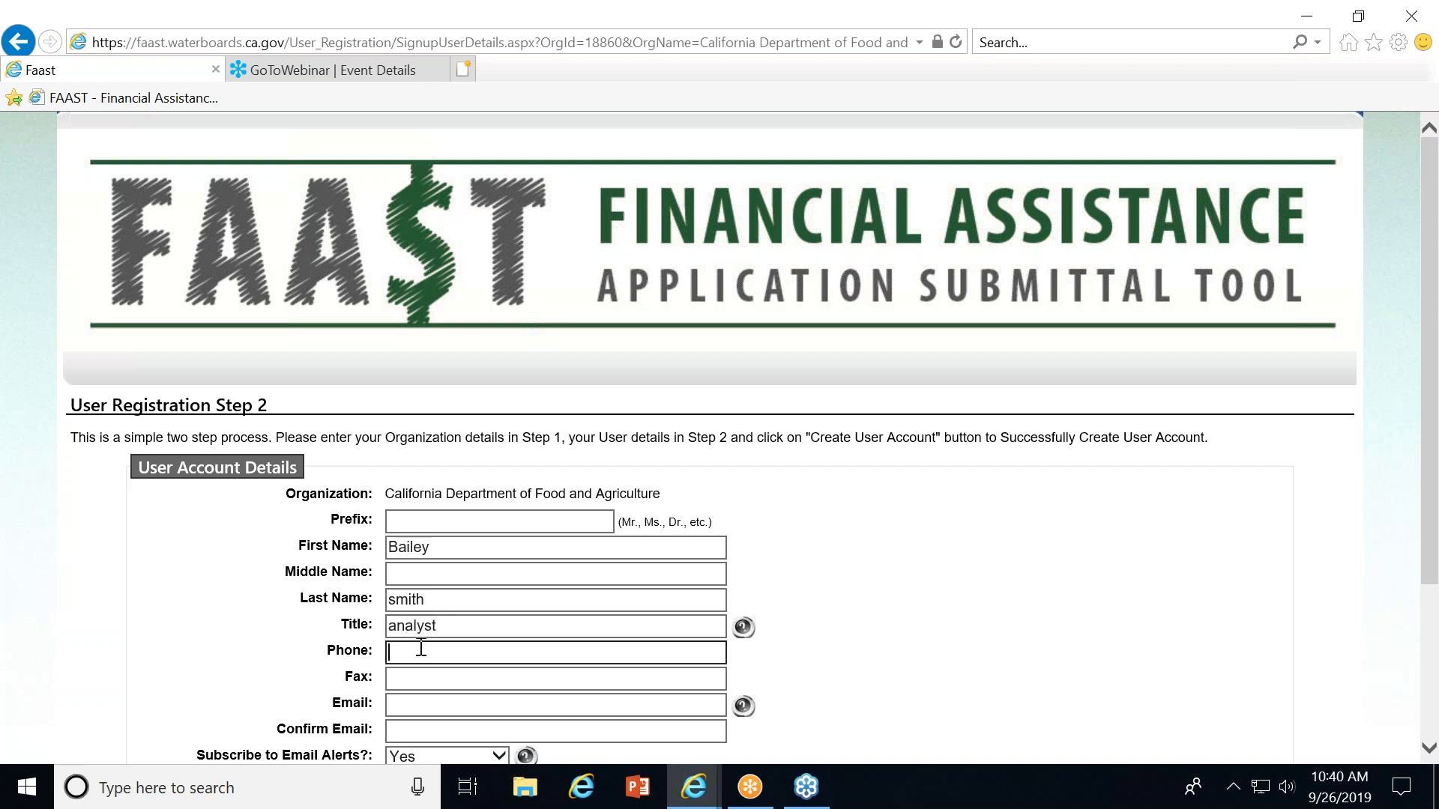
text(916-555-1212)
click(520, 712)
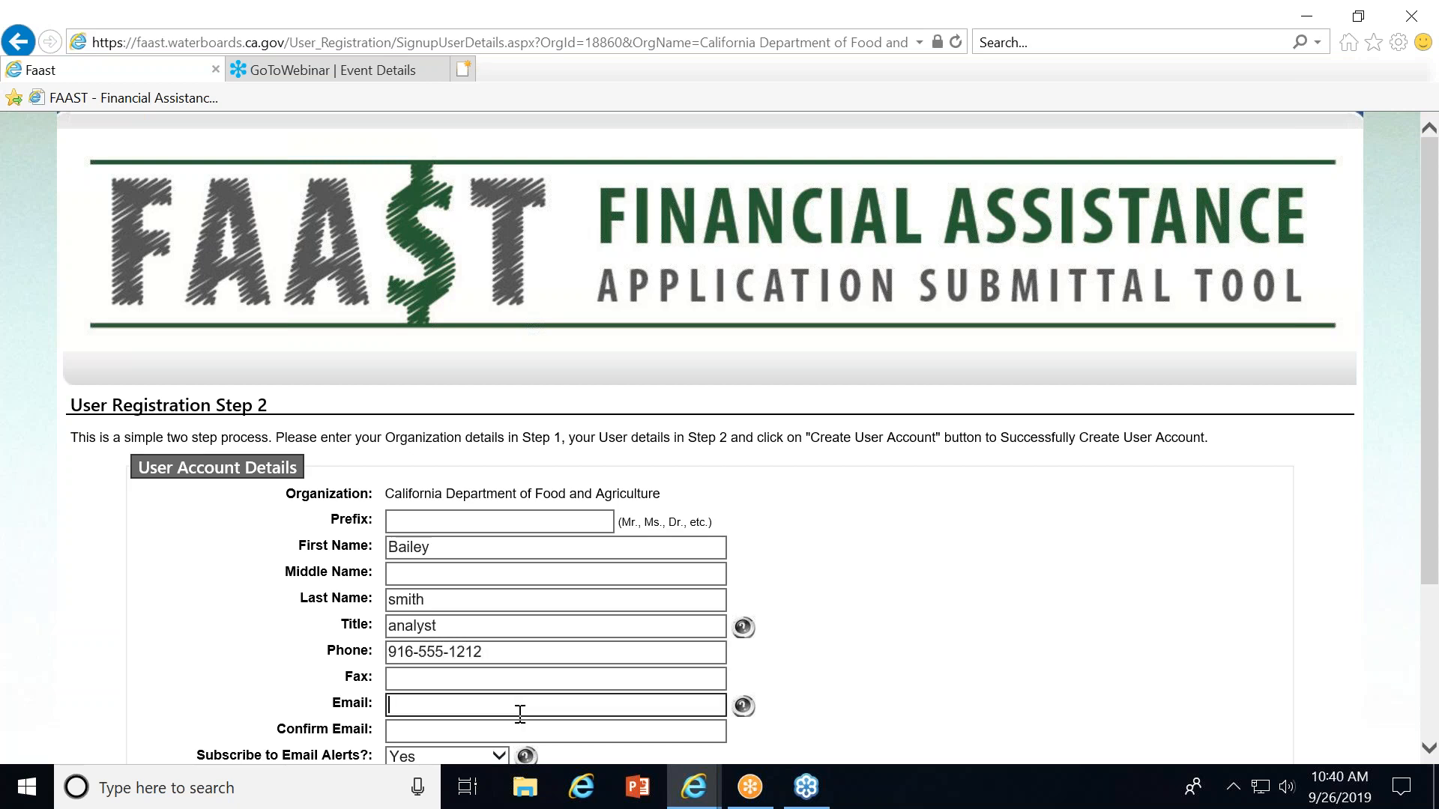
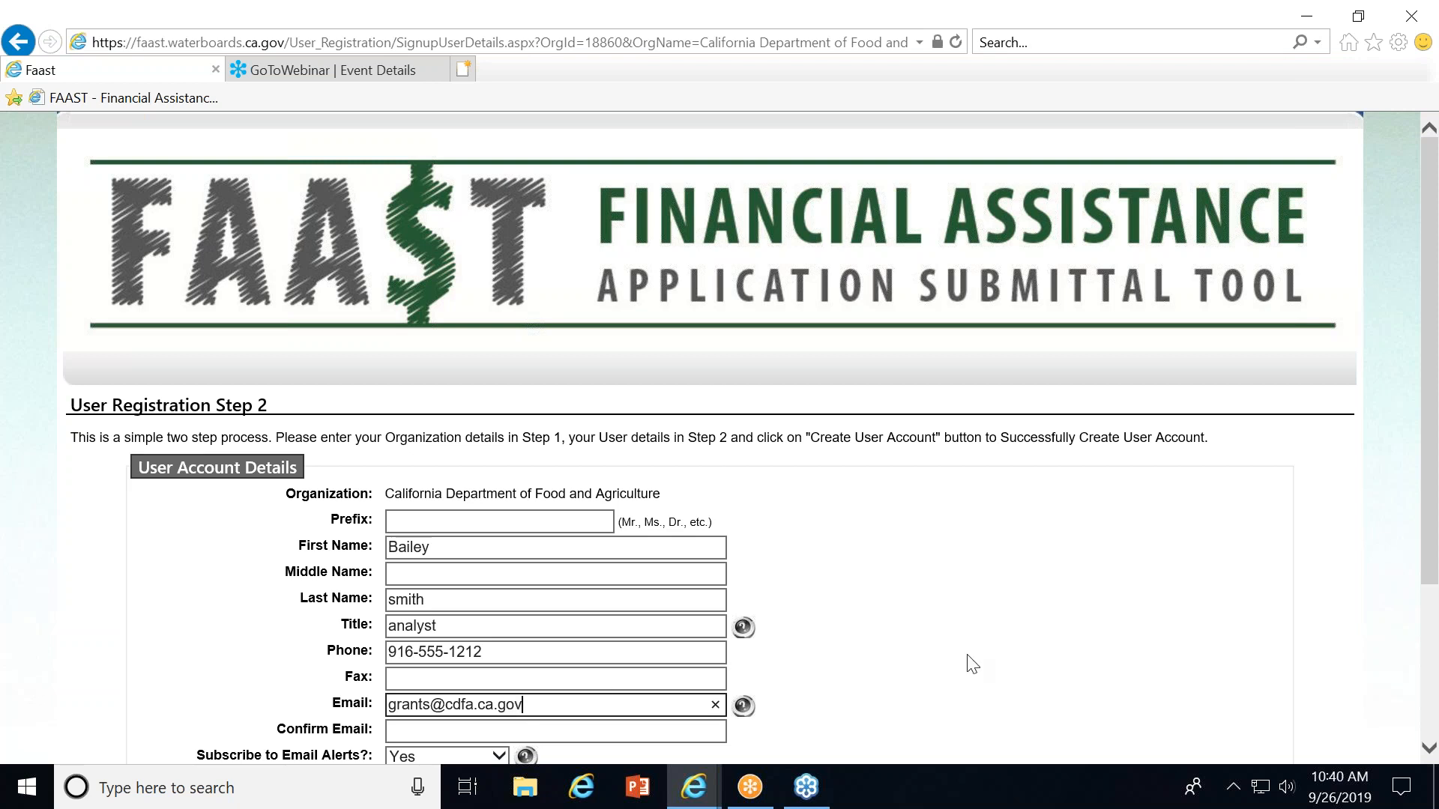
Confirm the e-mail address and set Subscribe to Email Alerts to No.
drag(1428, 453, 1426, 634)
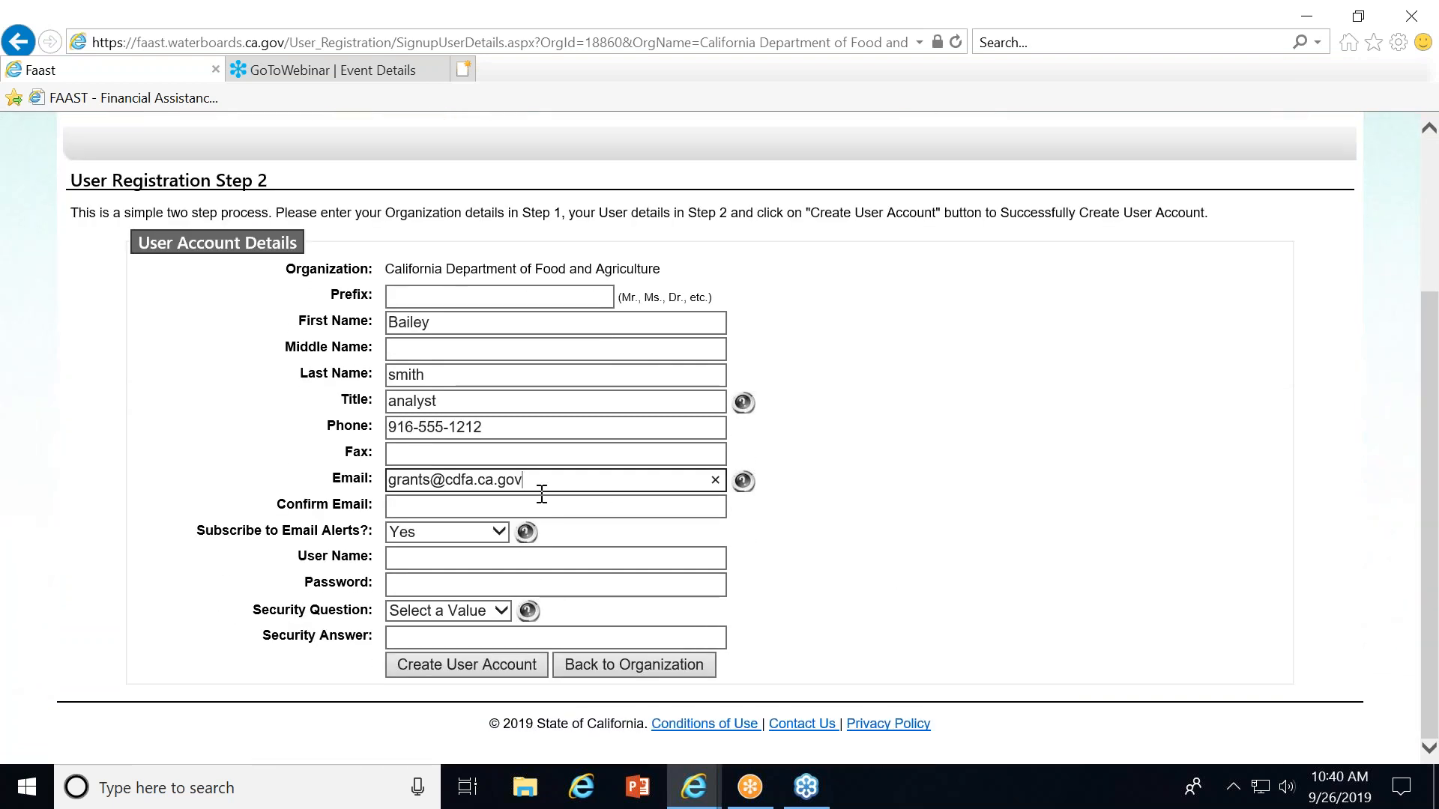
click(394, 480)
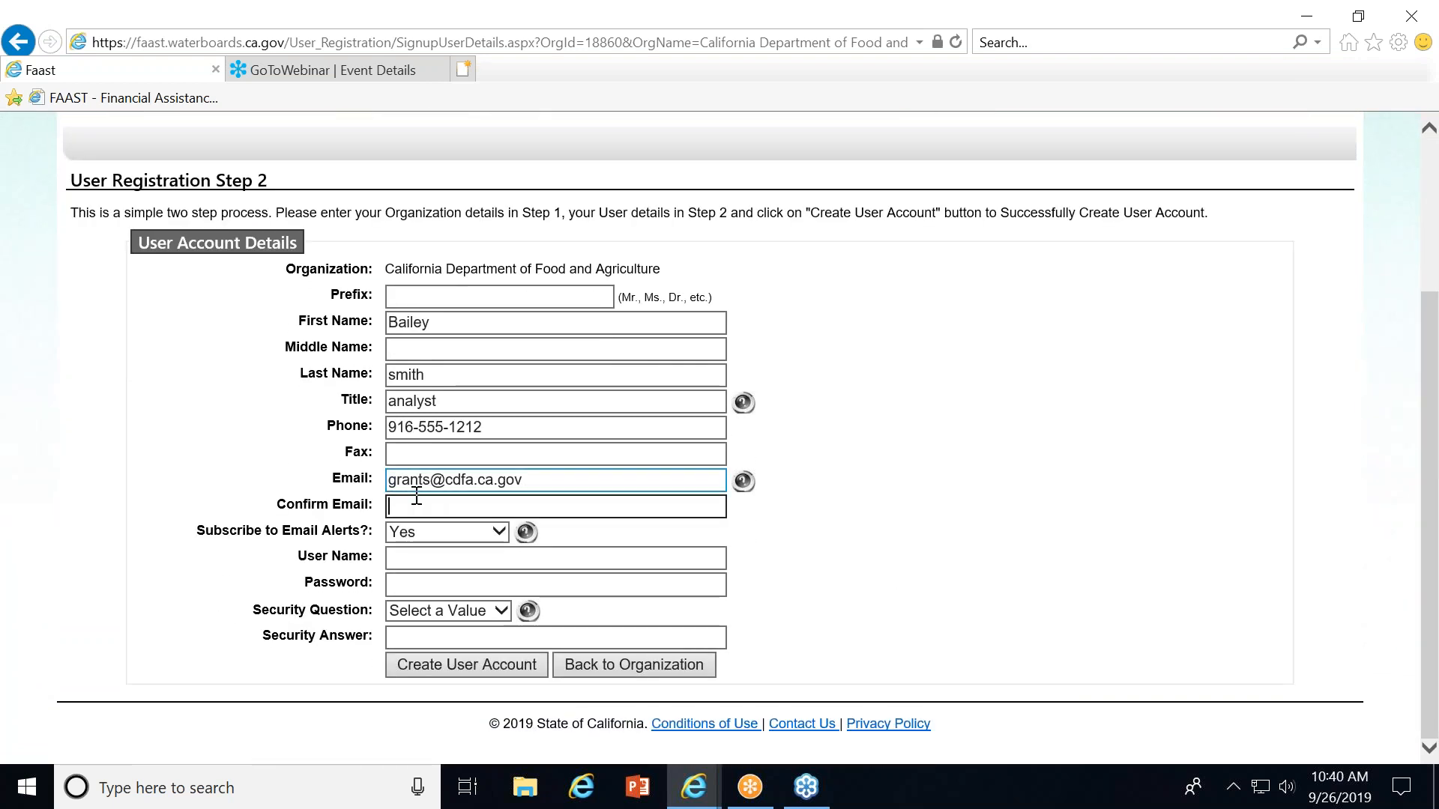
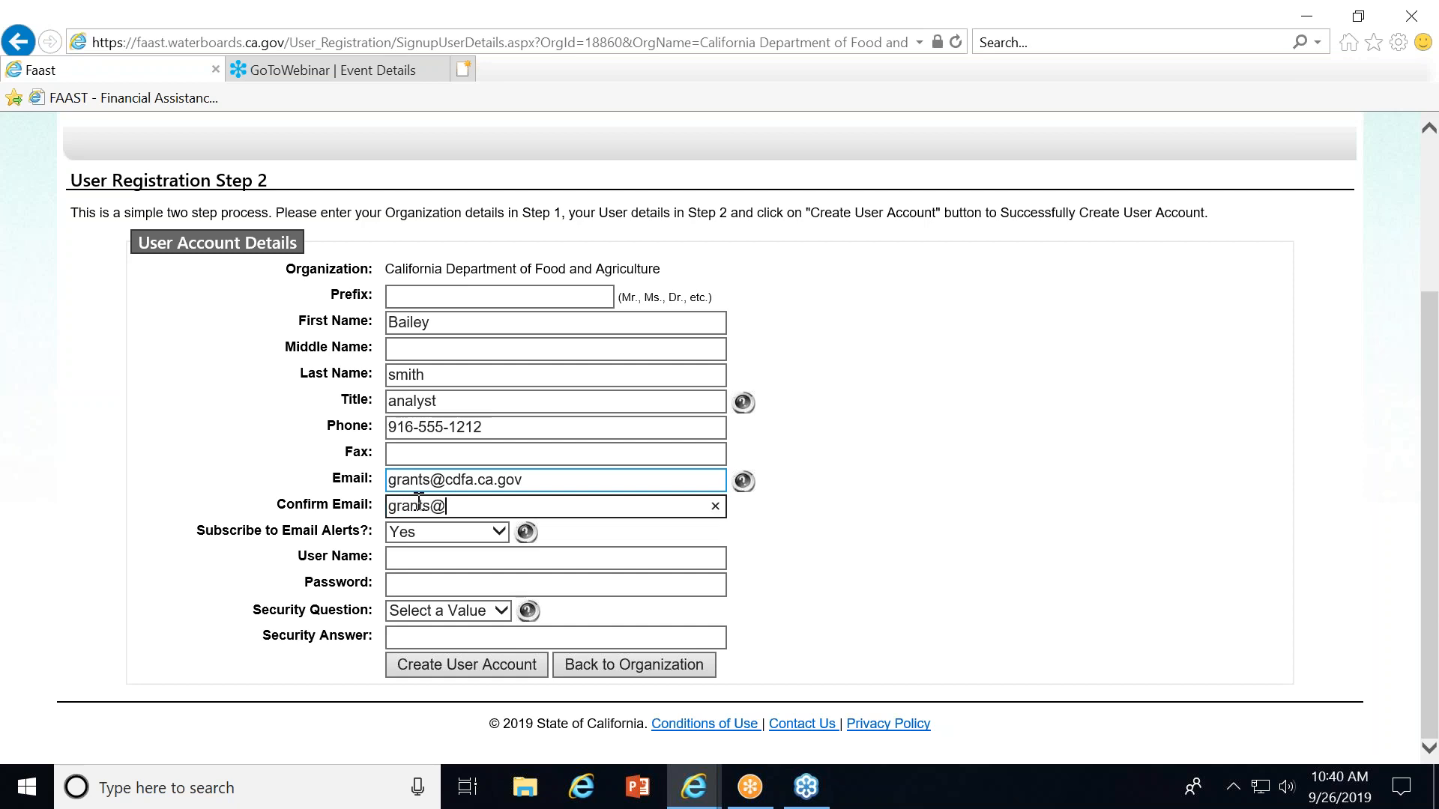
click(415, 530)
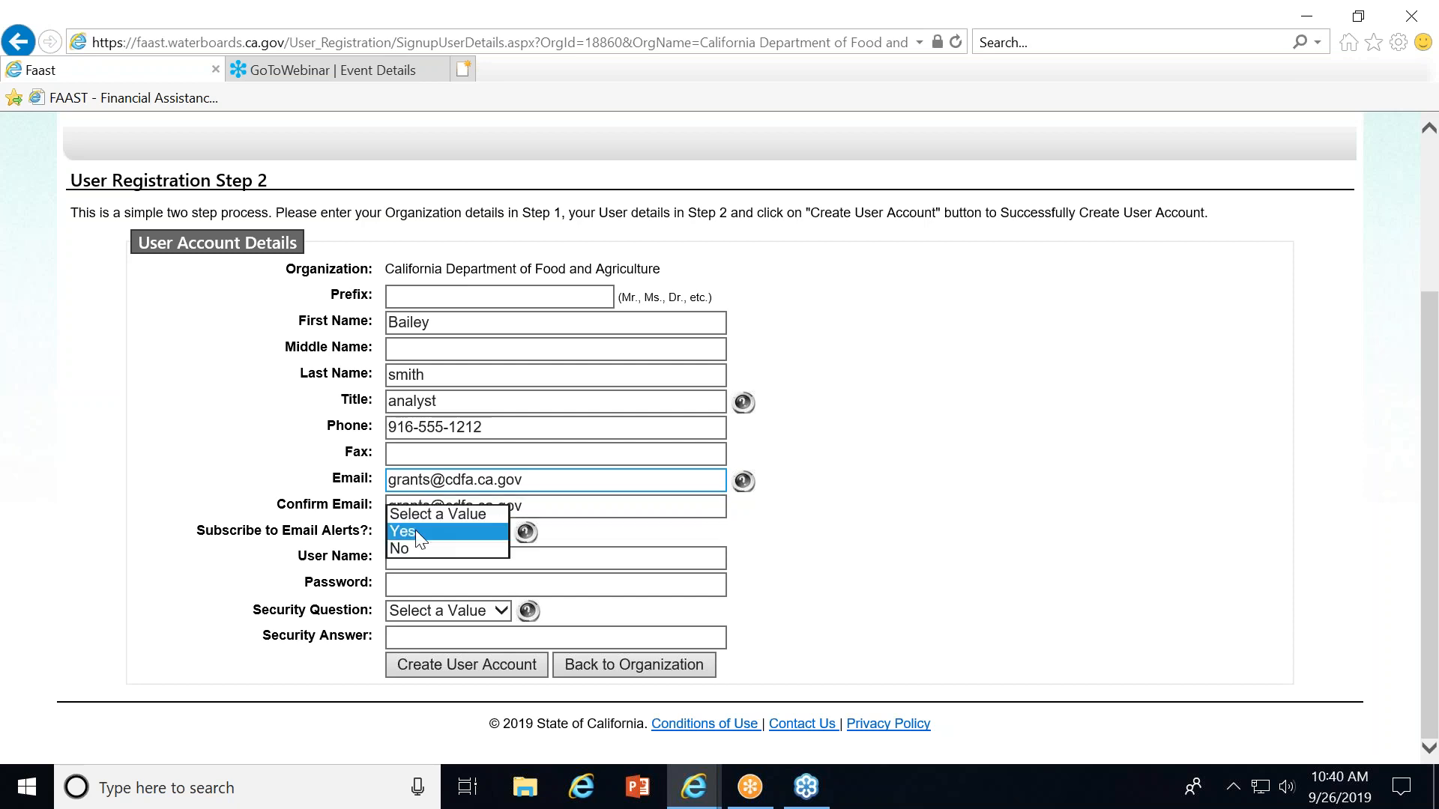
click(408, 551)
Enter a username for the account and type the account password.
click(405, 554)
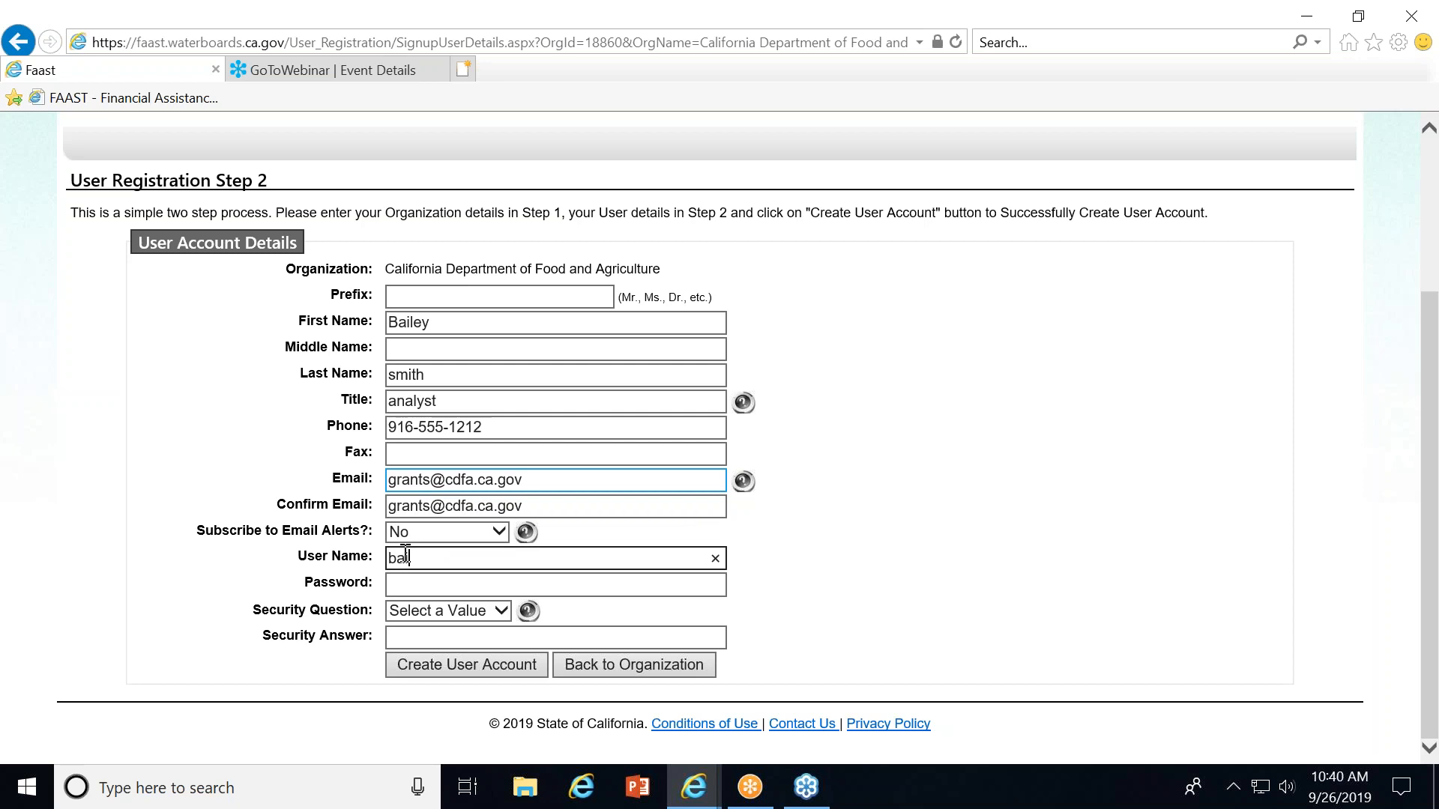
click(421, 561)
text(y)
click(476, 559)
text(4)
click(467, 584)
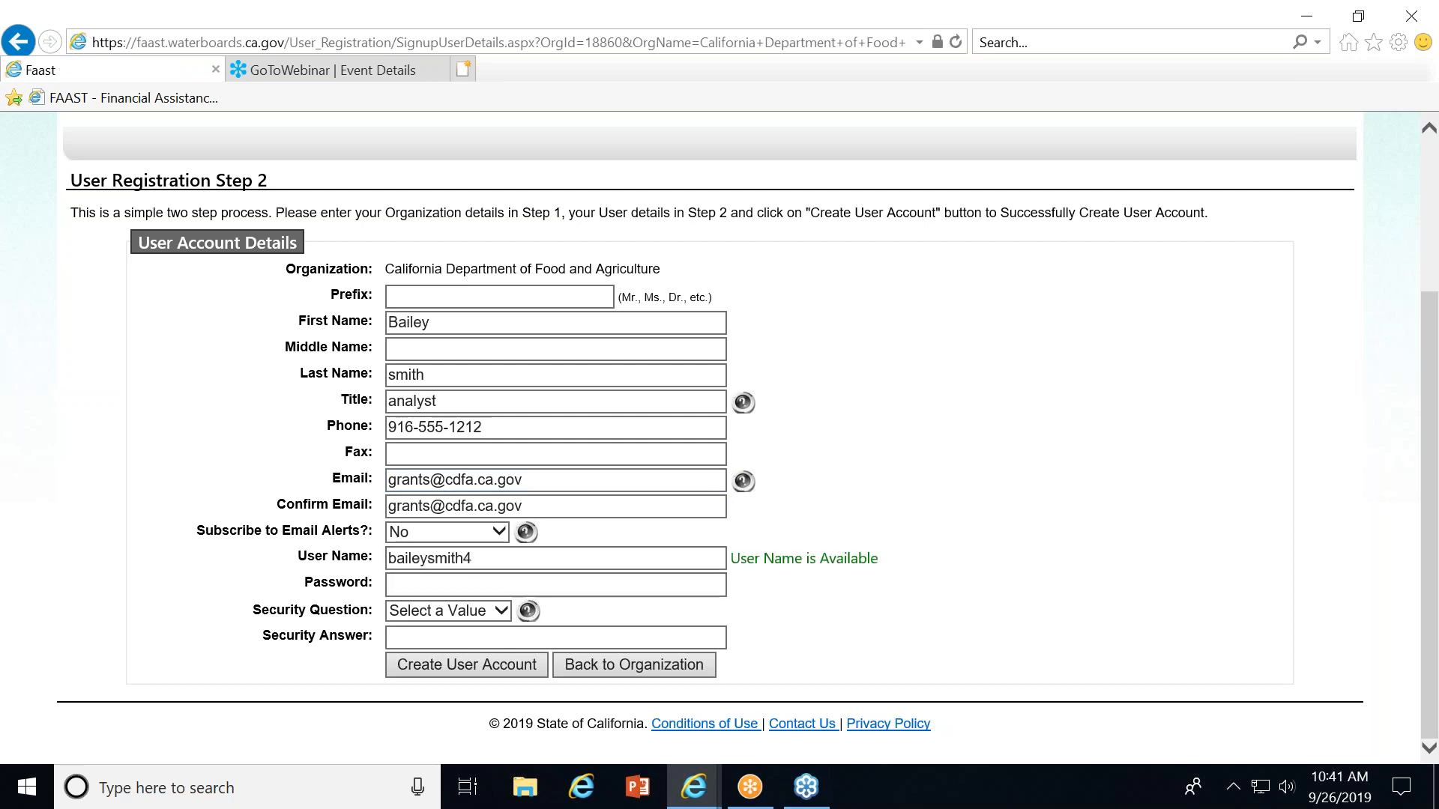
click(468, 584)
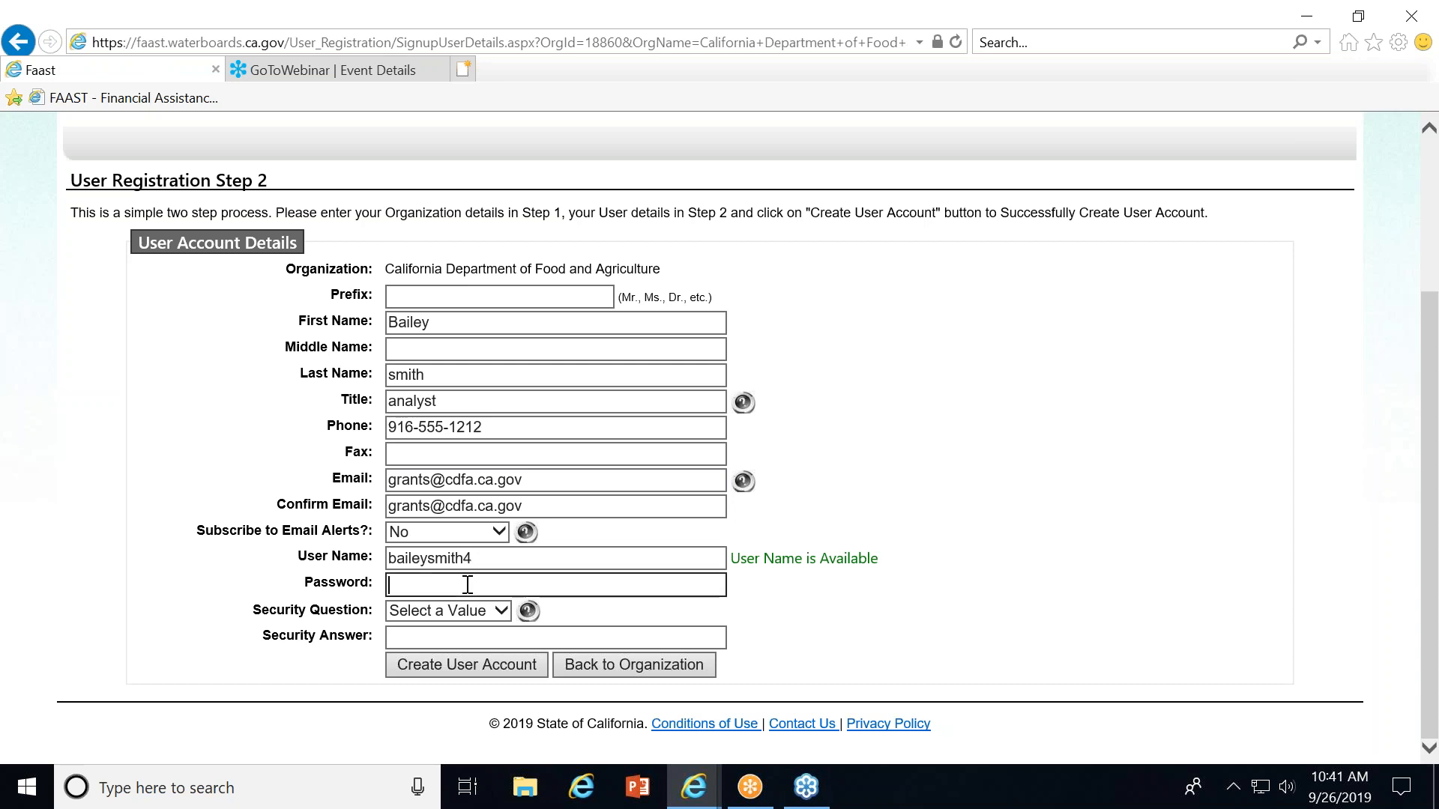
text(•••••••)
click(472, 611)
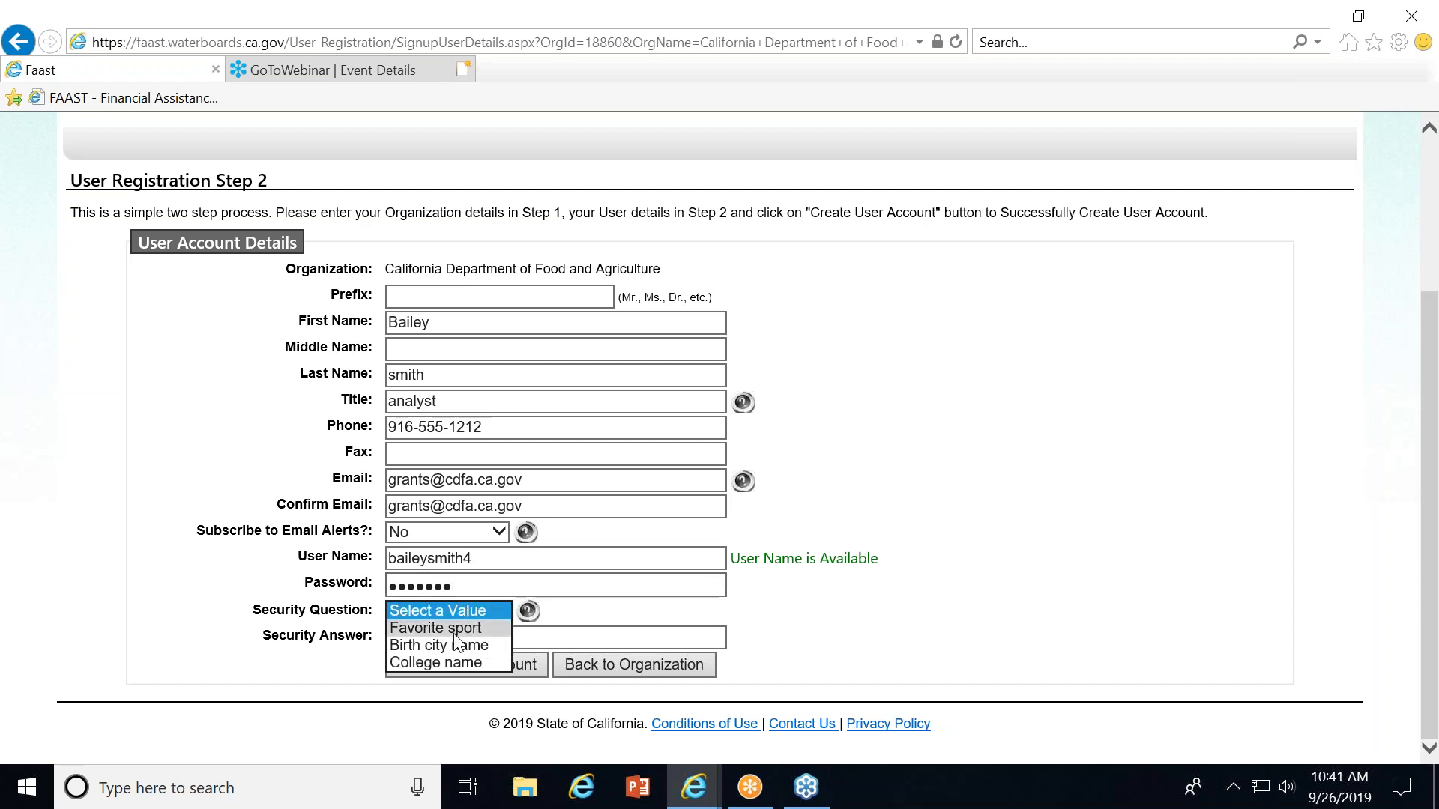
click(455, 634)
click(452, 637)
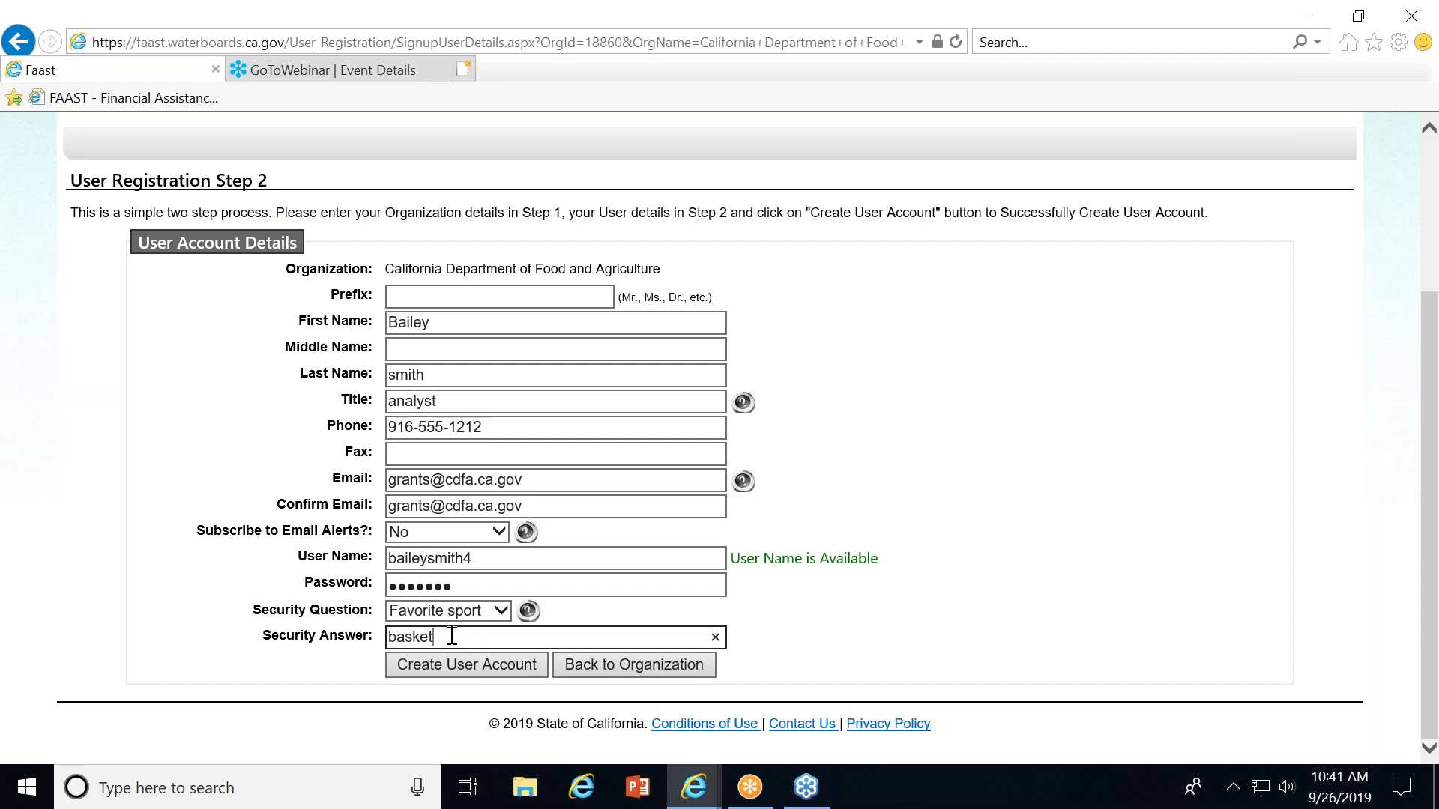
click(417, 662)
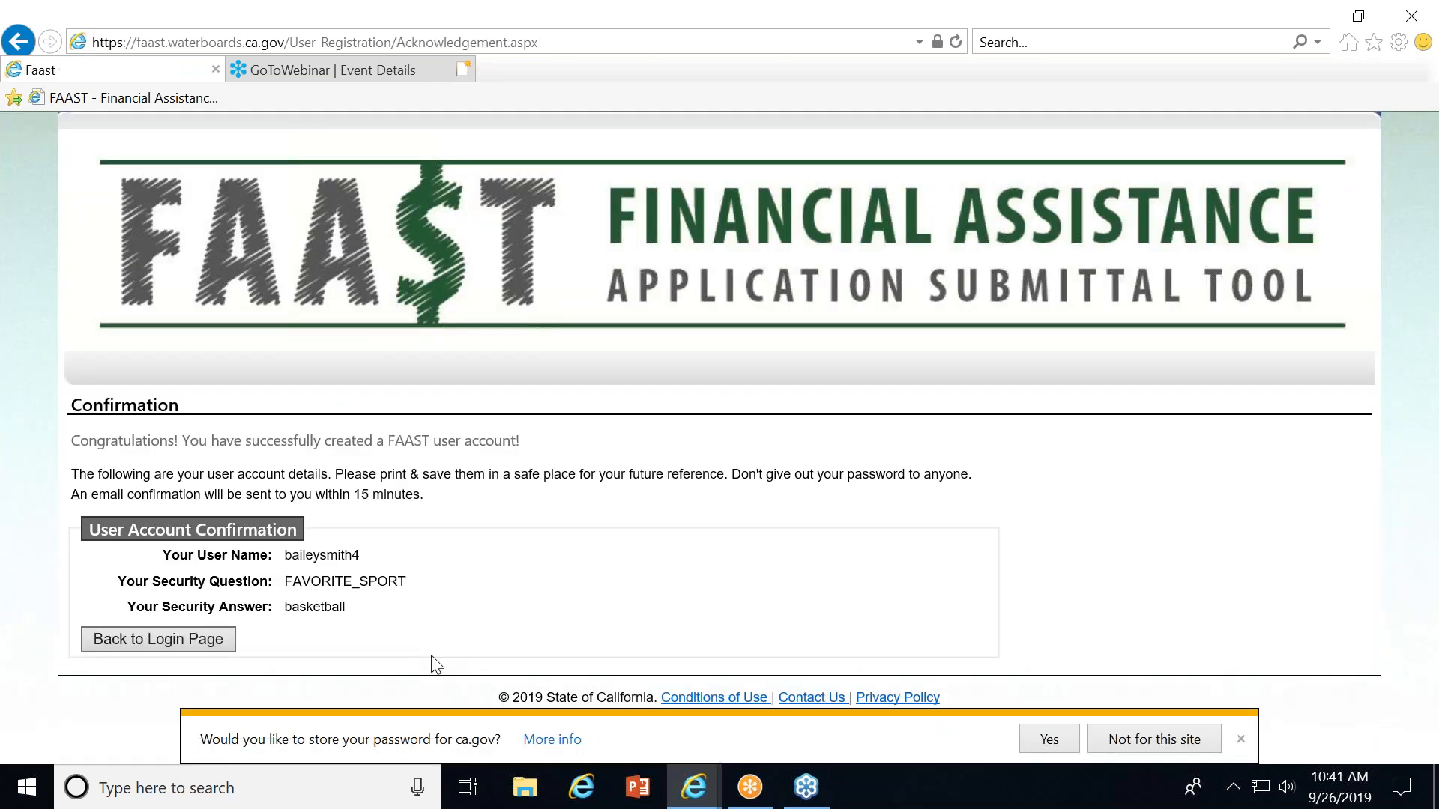
Decline storing the password for this site and return to the login page.
click(1142, 746)
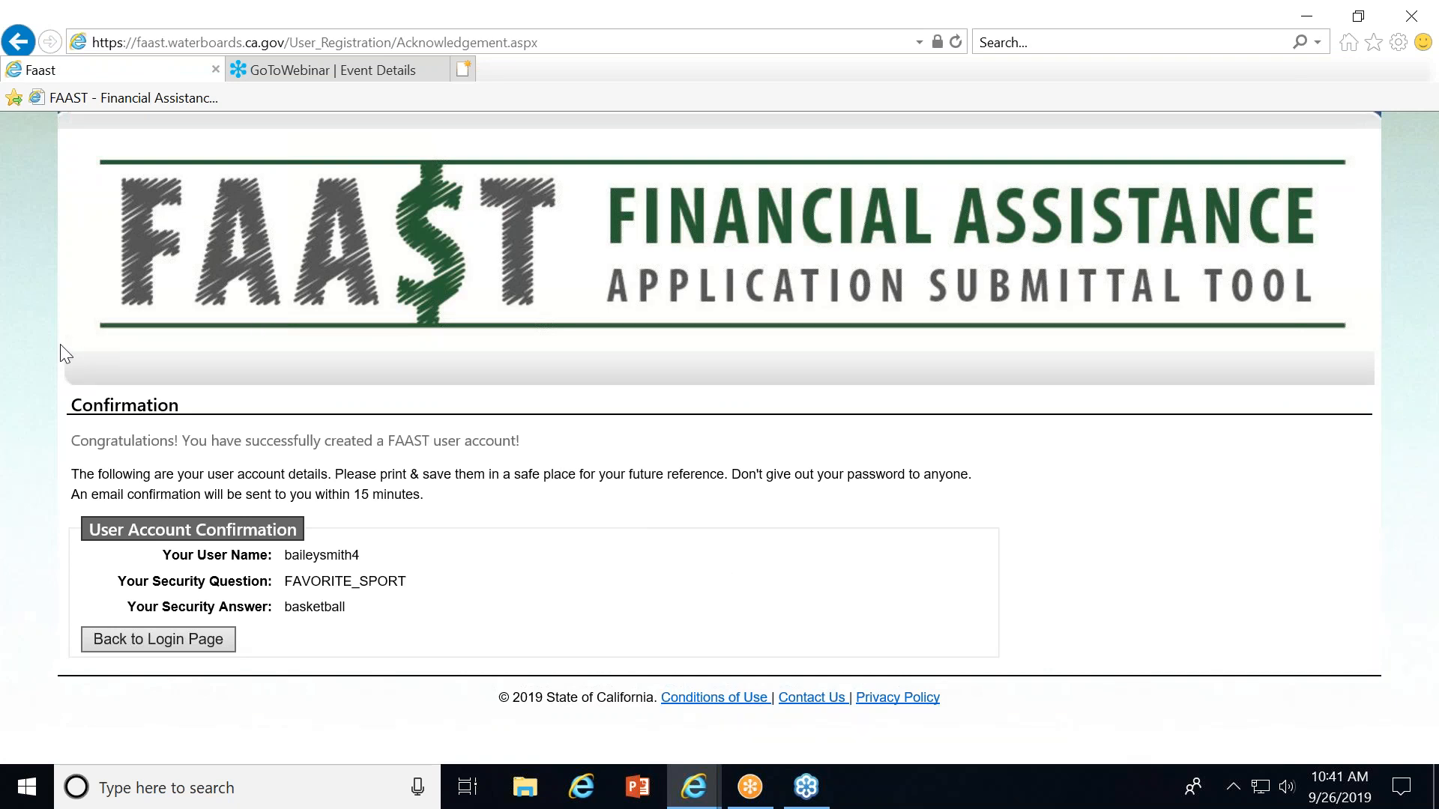
click(195, 644)
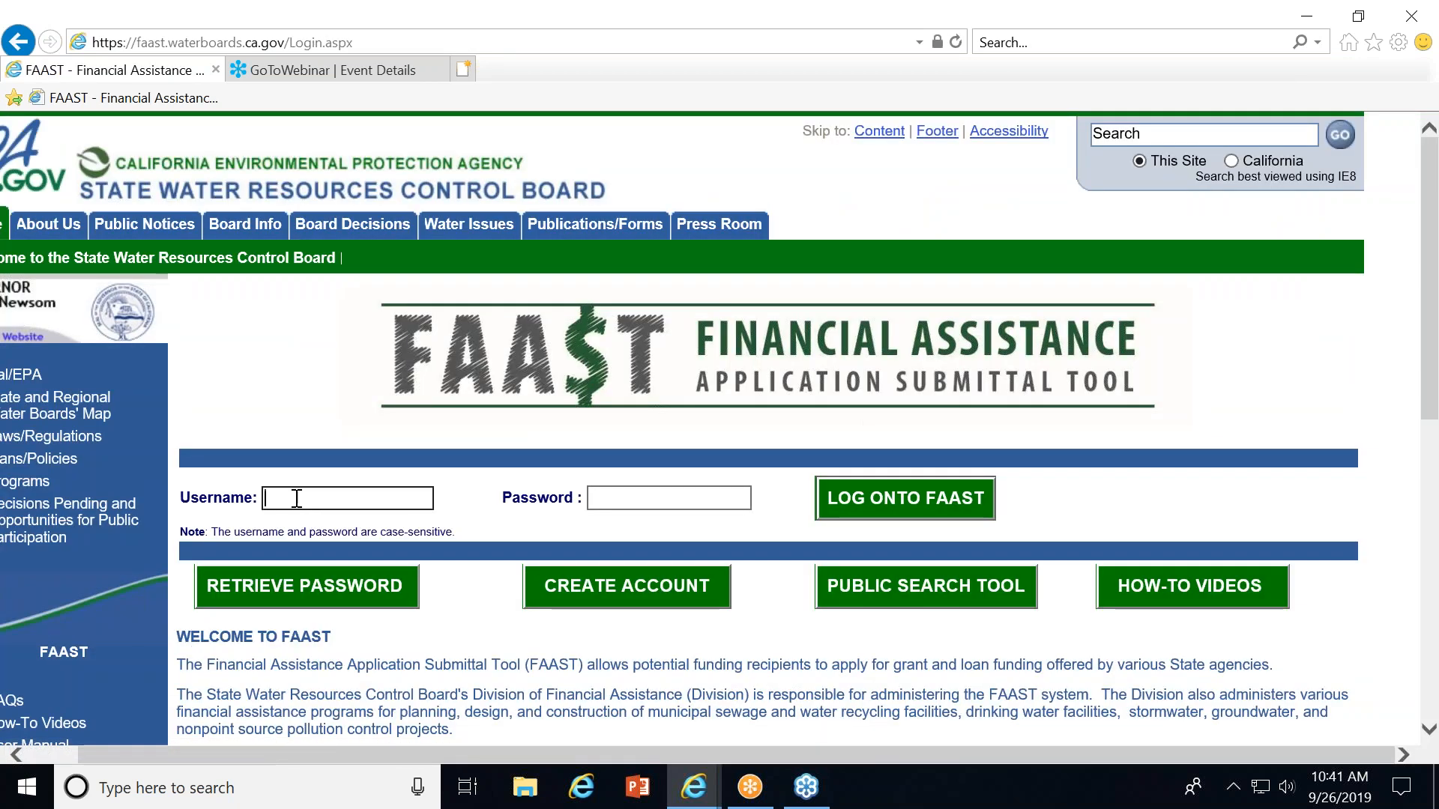
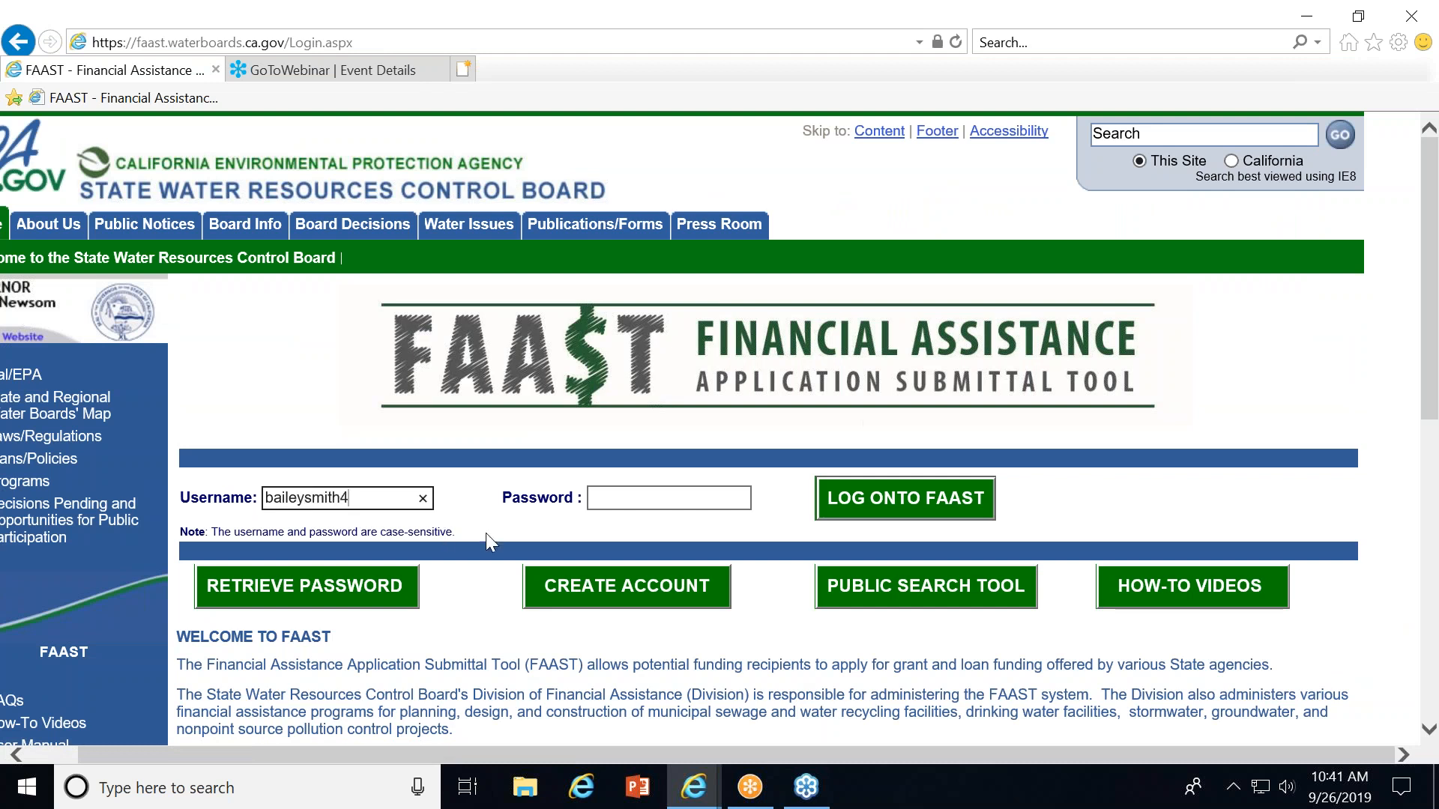
Log onto FAAST with the new account's username and password.
click(613, 487)
text(****)
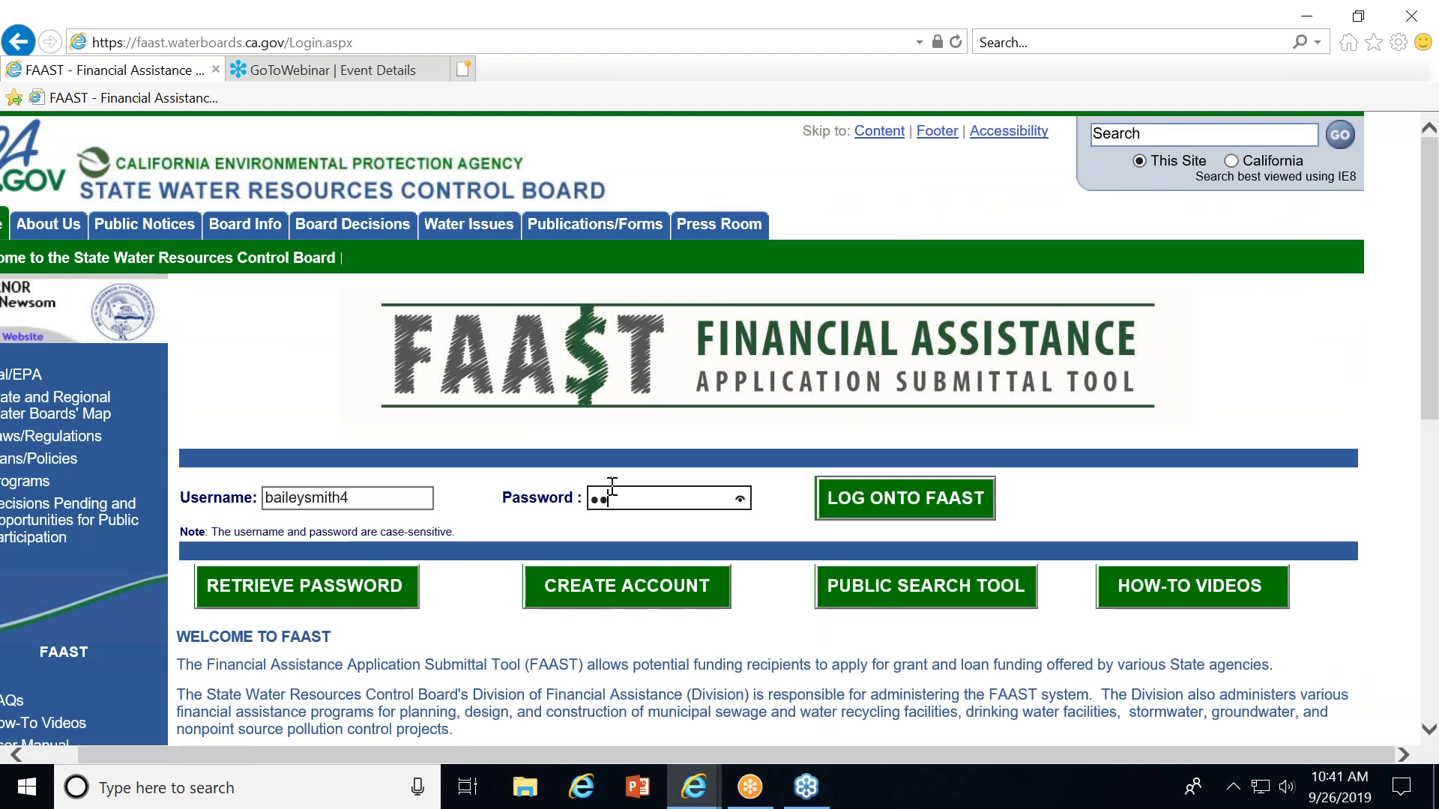
text(***)
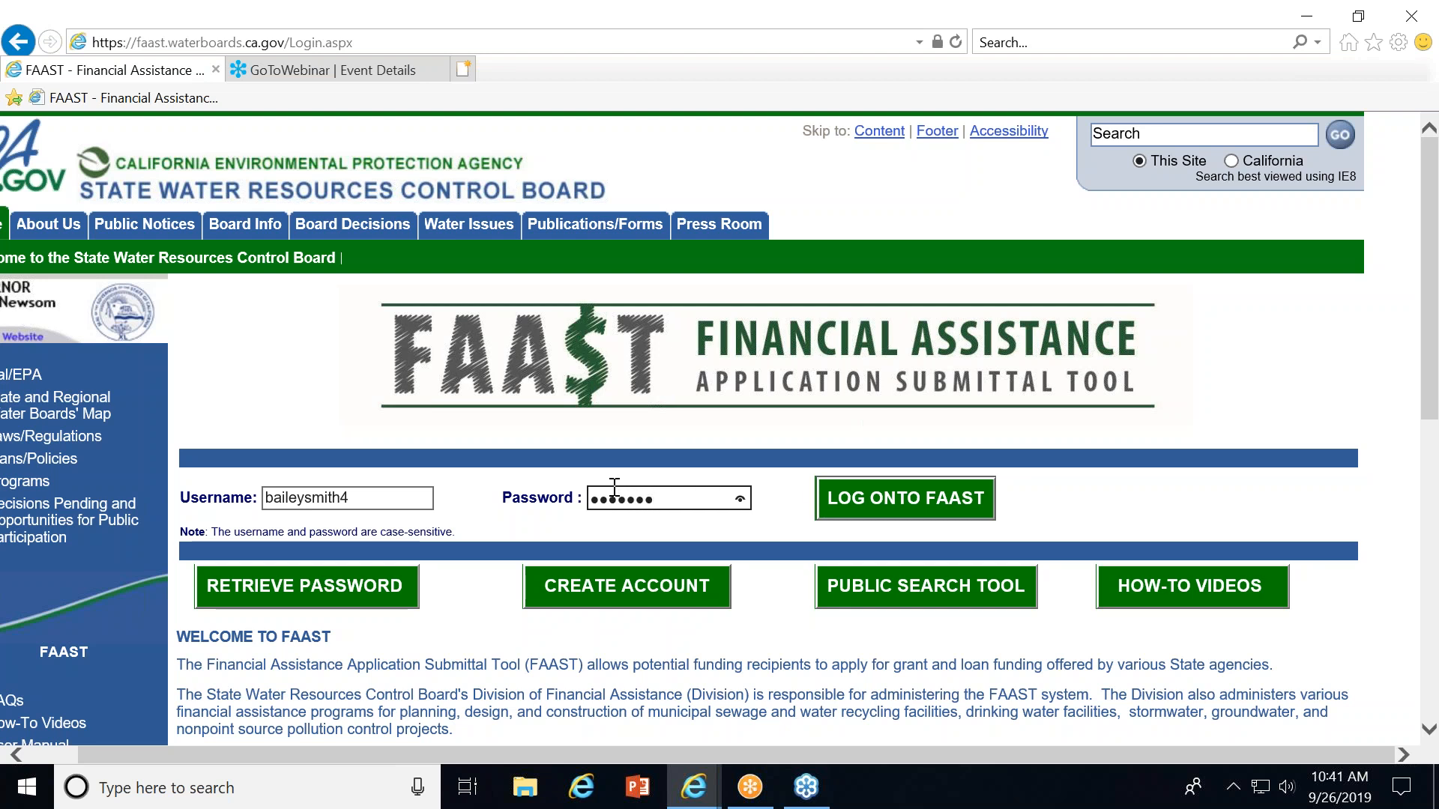
click(867, 479)
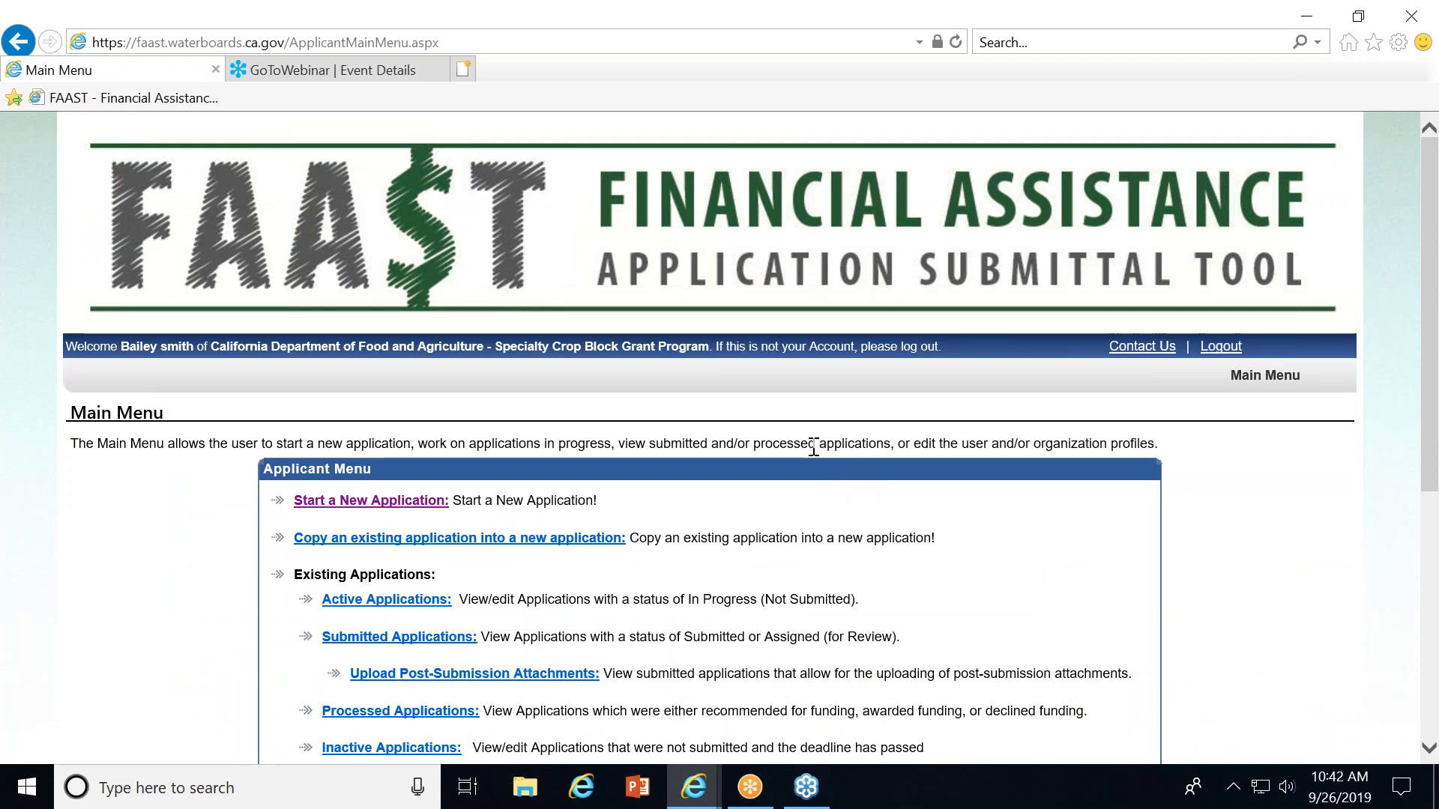
Start a new application and tick all three usage recommendations on the system disclosure before continuing.
click(307, 508)
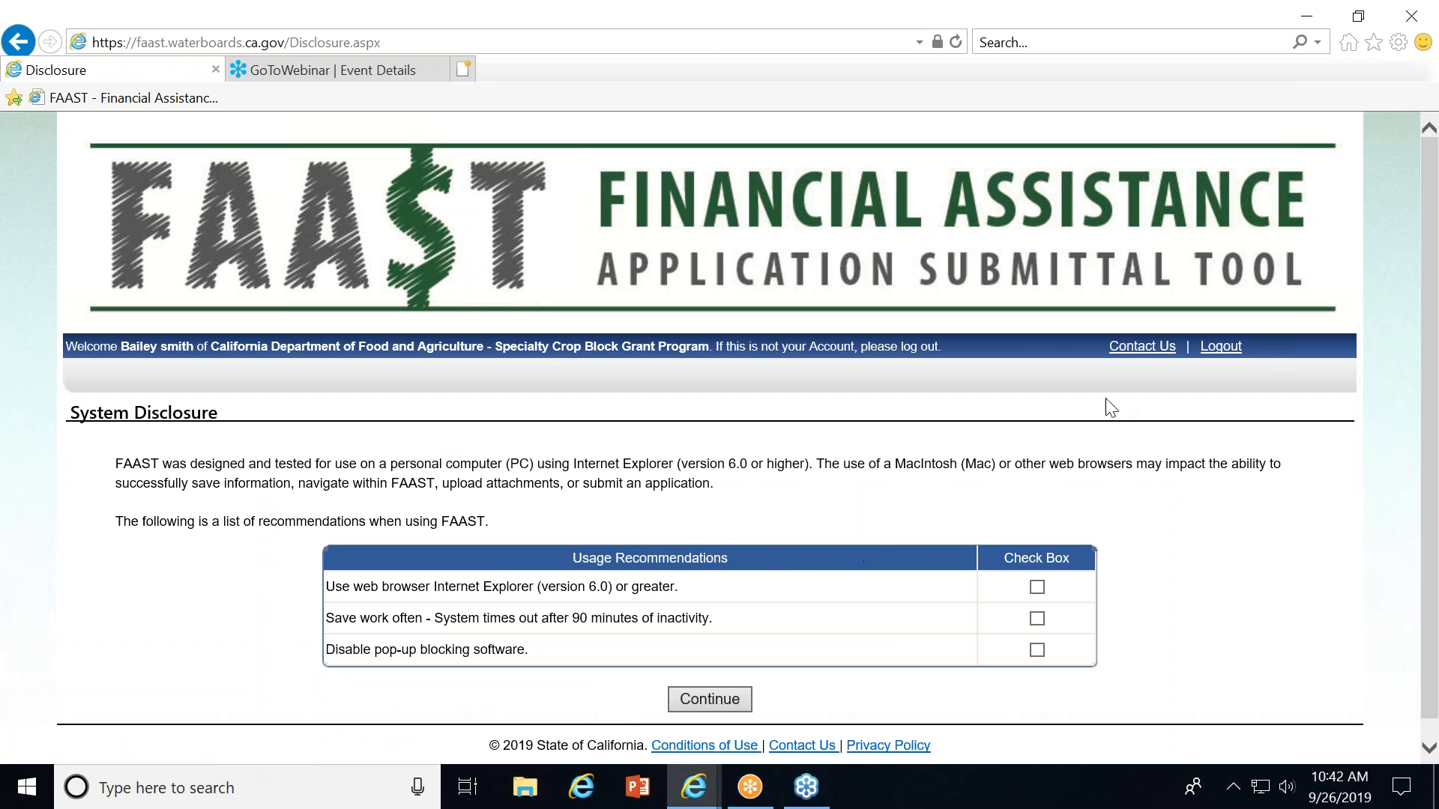
click(1037, 592)
click(1037, 619)
click(1038, 653)
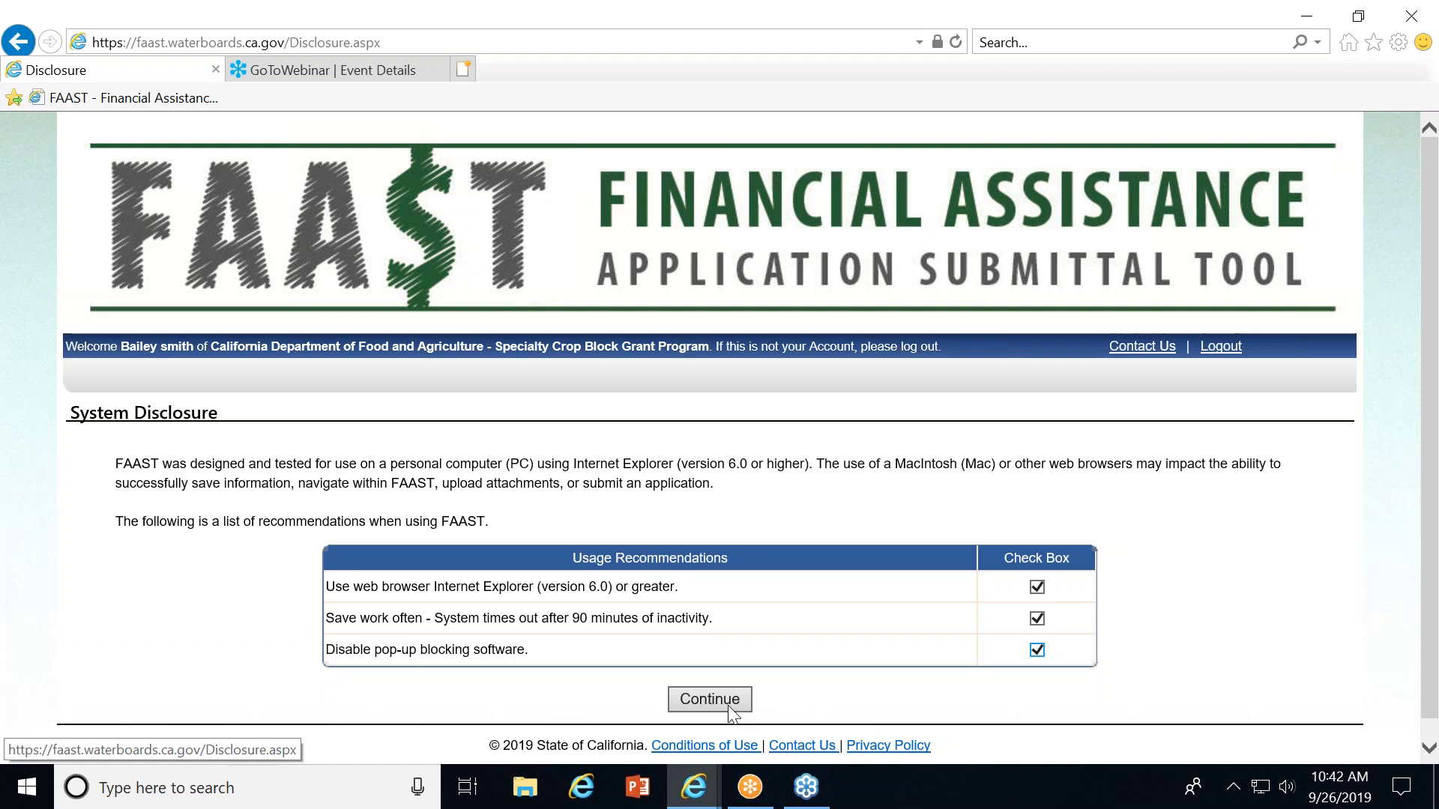
click(709, 699)
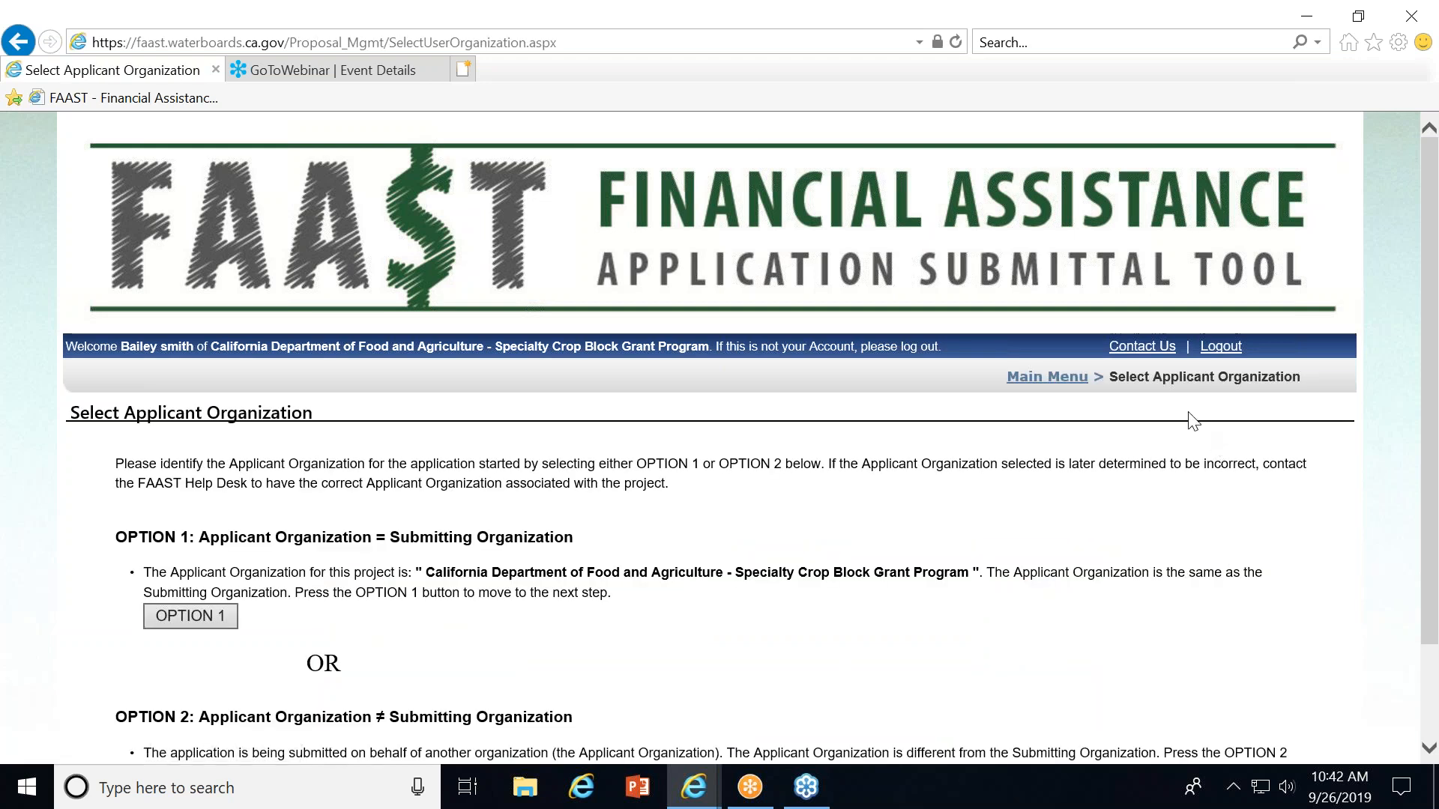
Choose Option 1 so the applicant is the submitting organization, and select the 2020 Specialty Crop Block Grant Program RFP.
drag(1431, 468, 1432, 573)
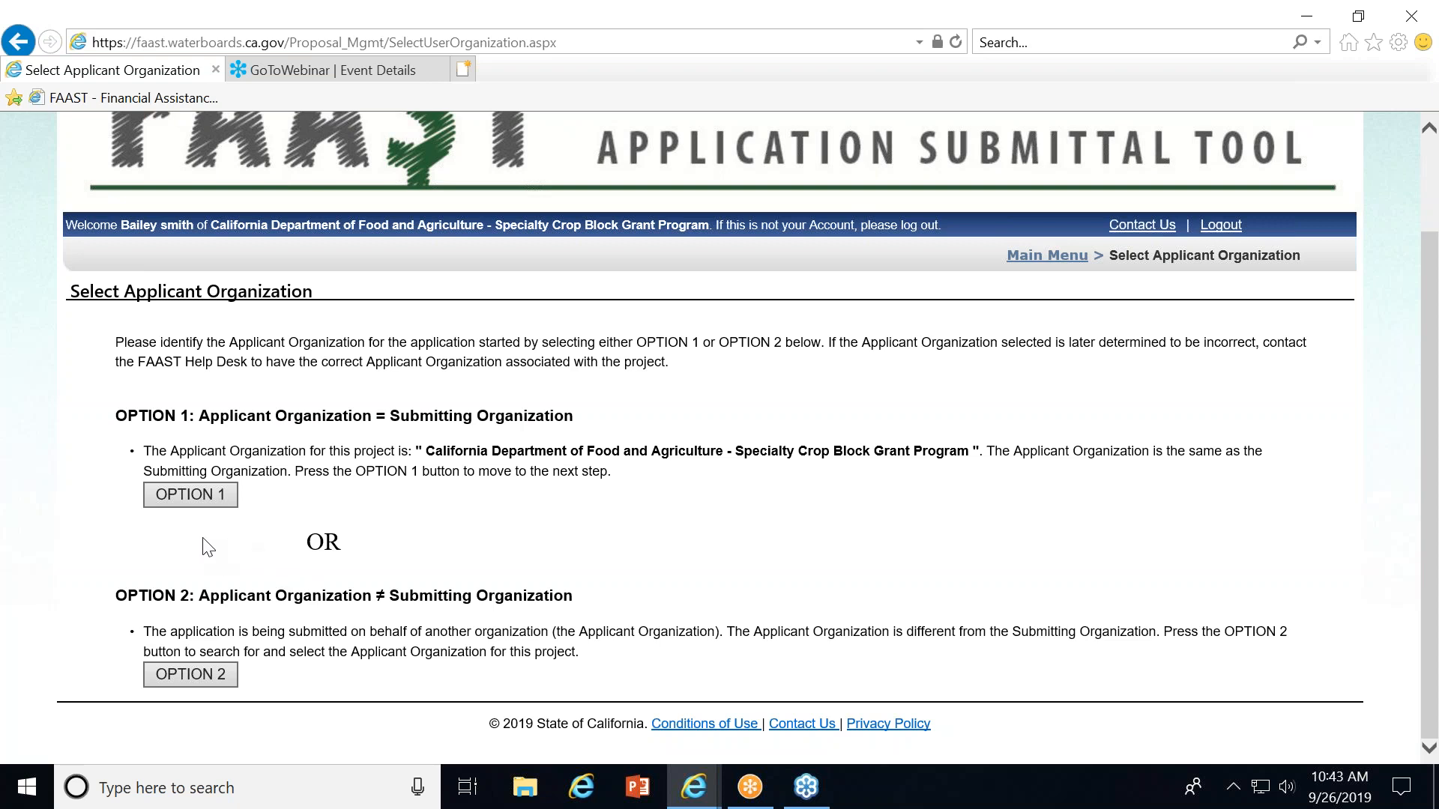
click(184, 496)
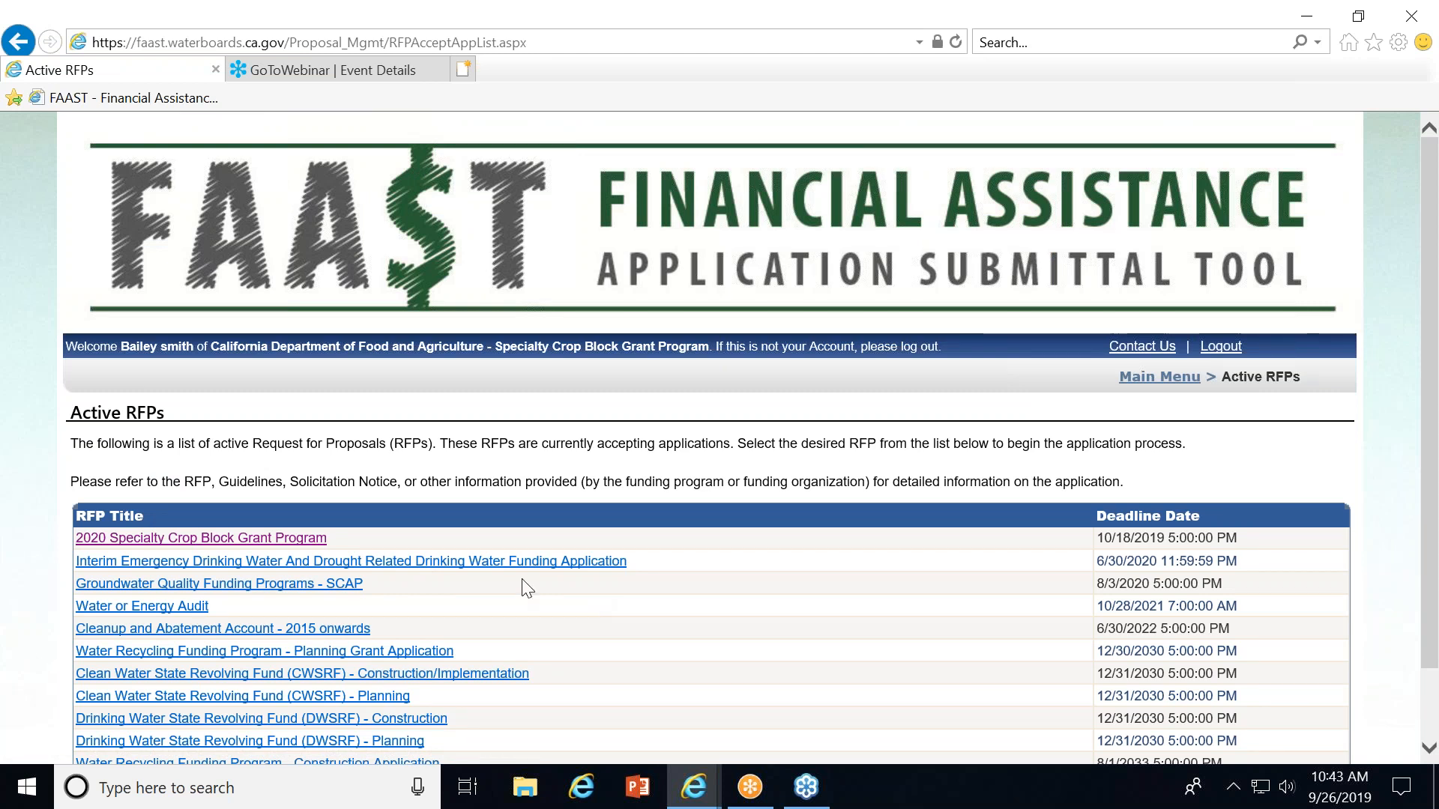
click(251, 540)
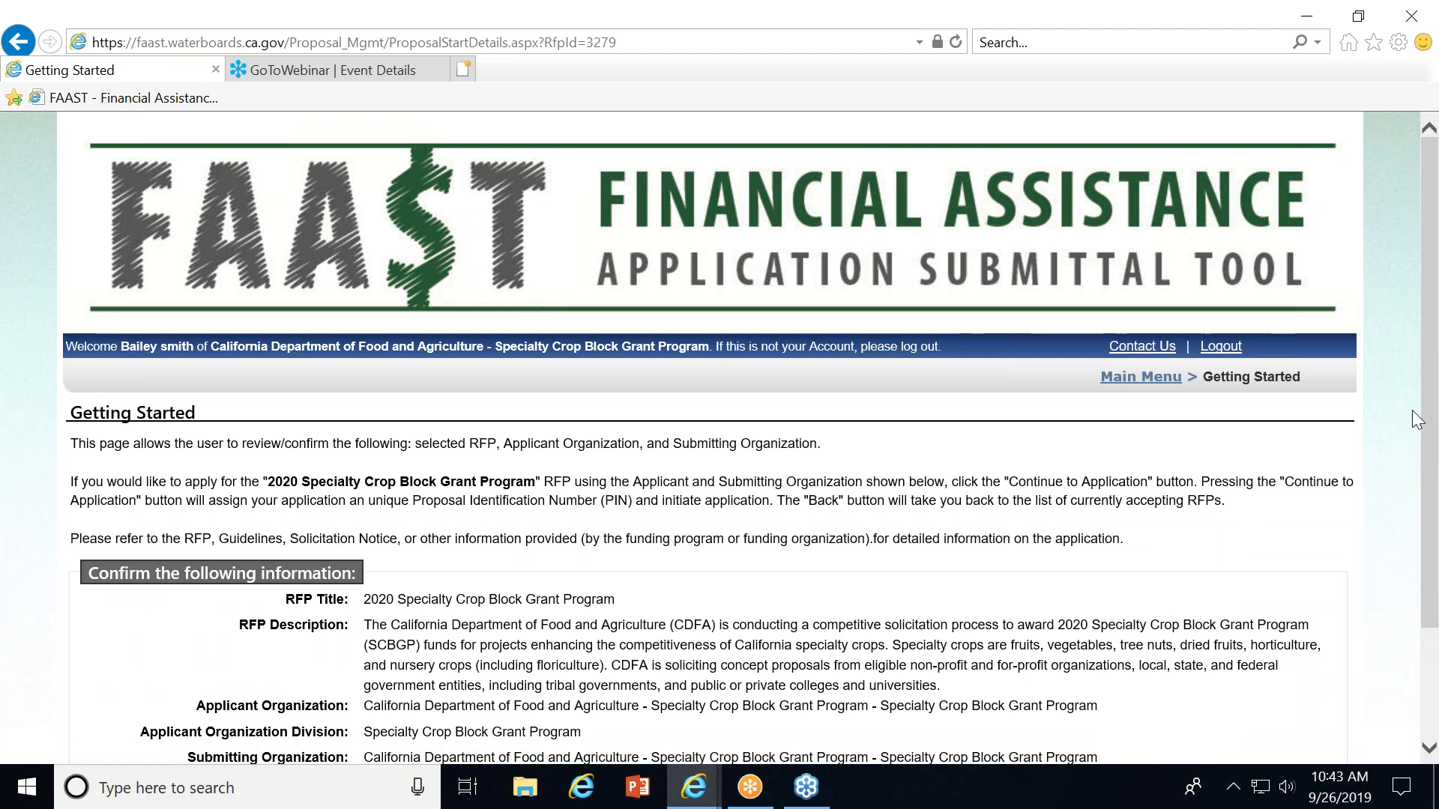
Confirm the RFP and organization details and continue to the application.
drag(1429, 421, 1437, 538)
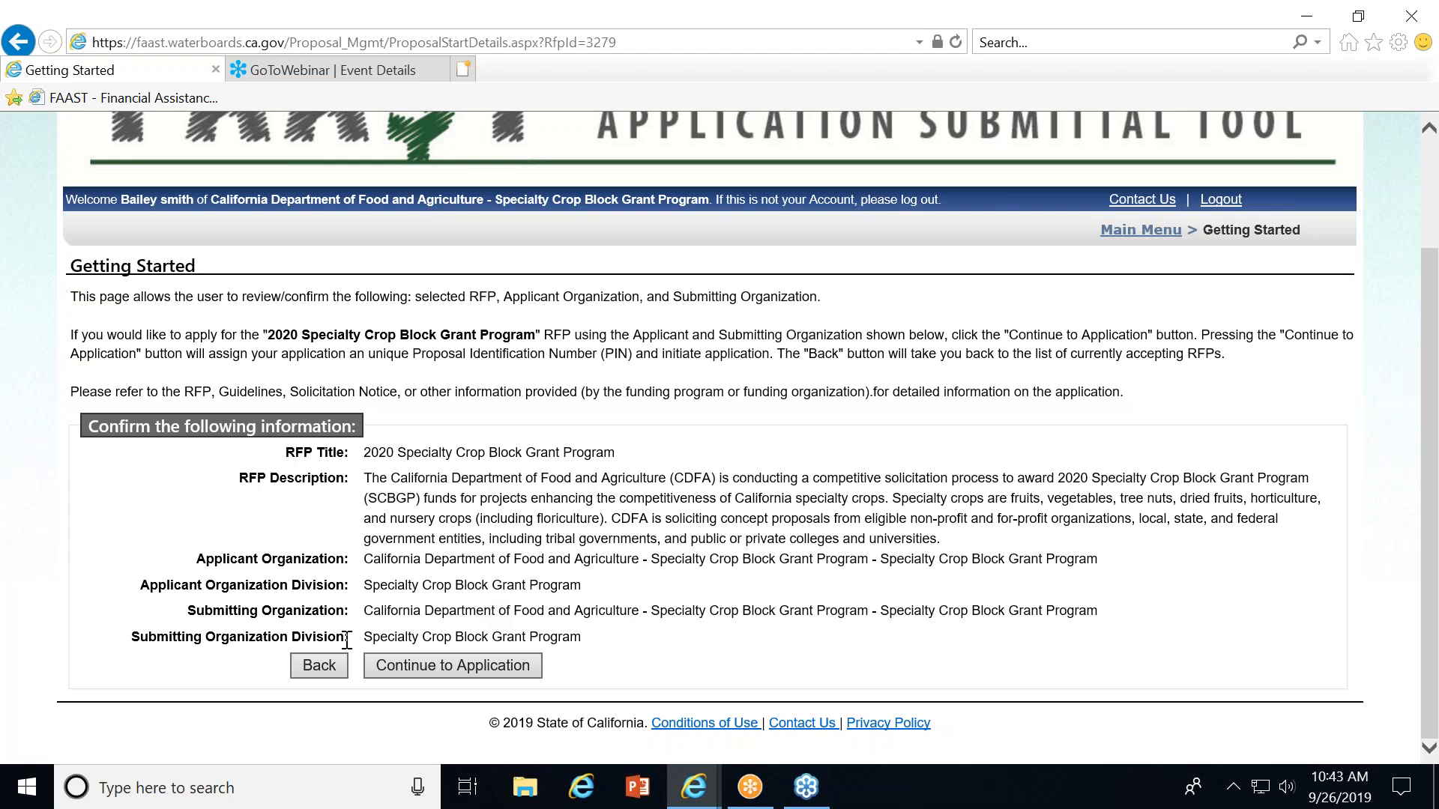
click(375, 663)
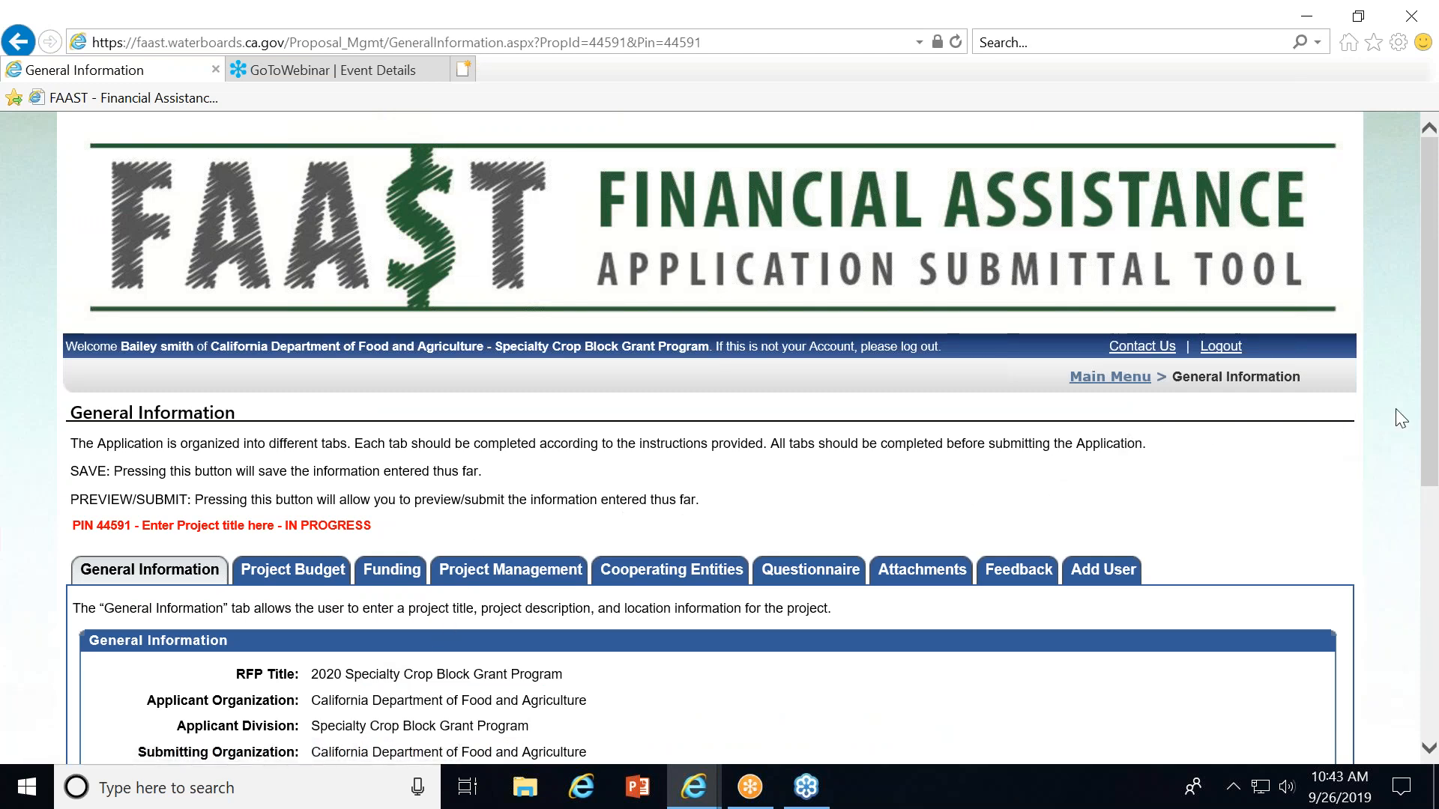
Replace the placeholder project title with Spinach.
scroll(1409, 419, down, 2)
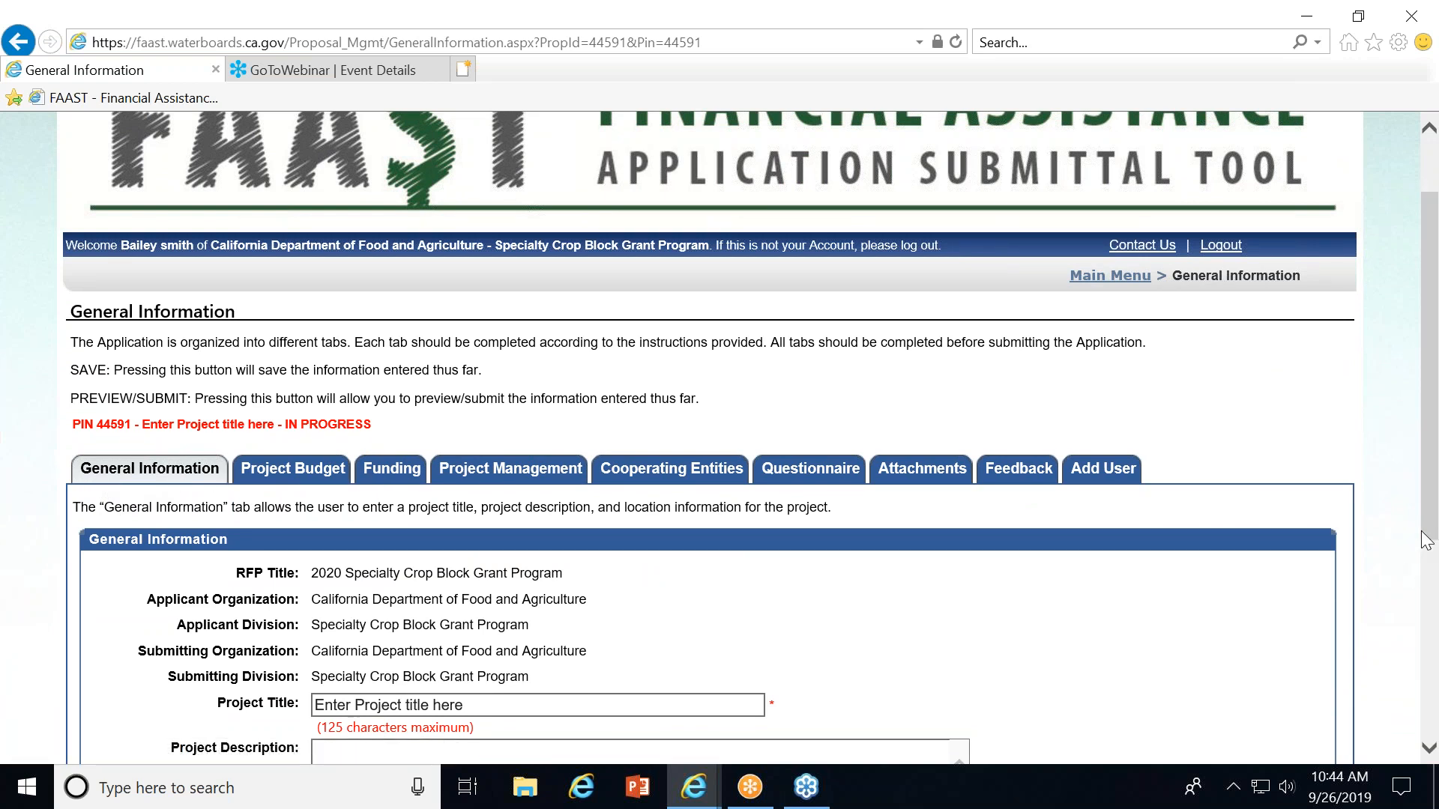
scroll(1431, 524, down, 2)
drag(1434, 519, 1434, 534)
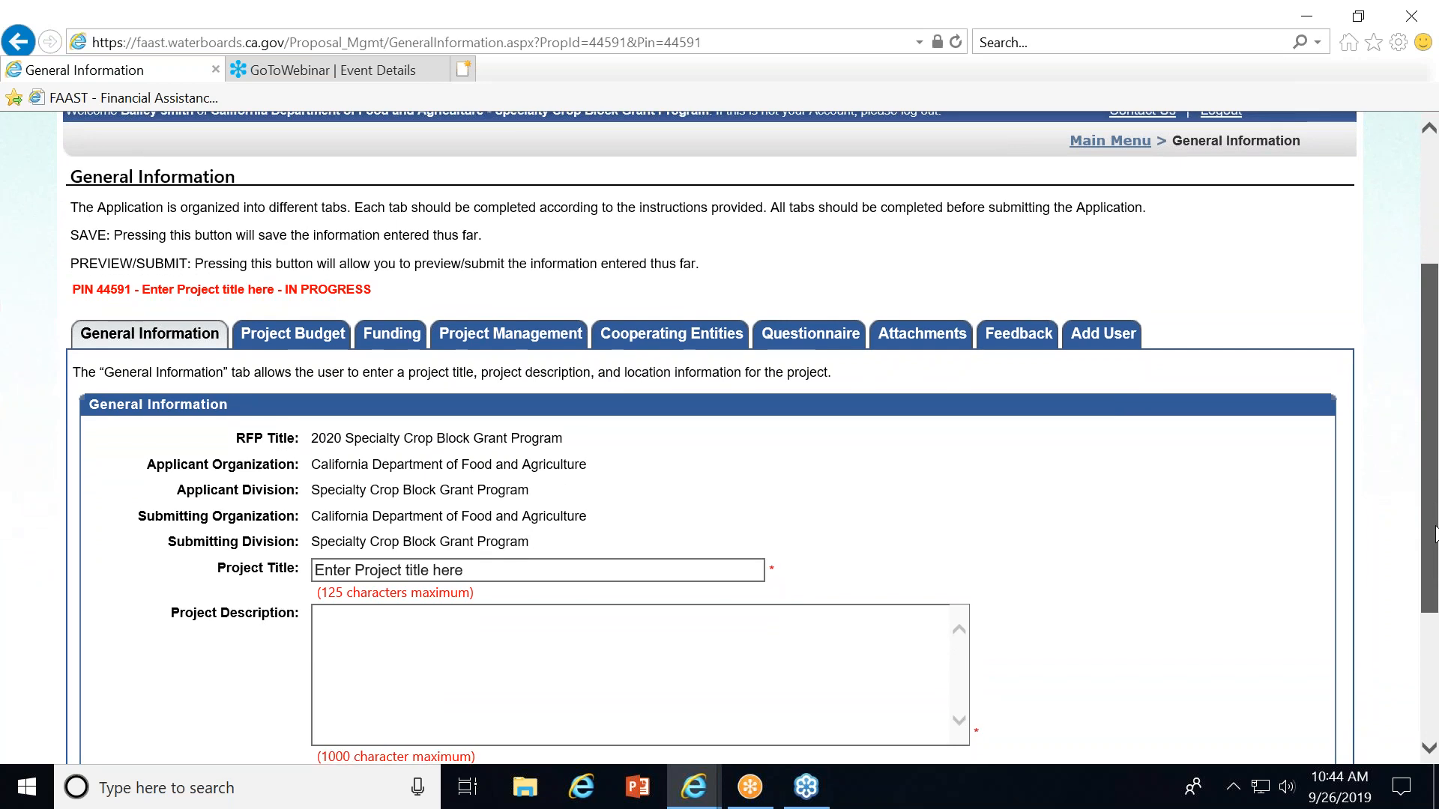
scroll(457, 239, up, 2)
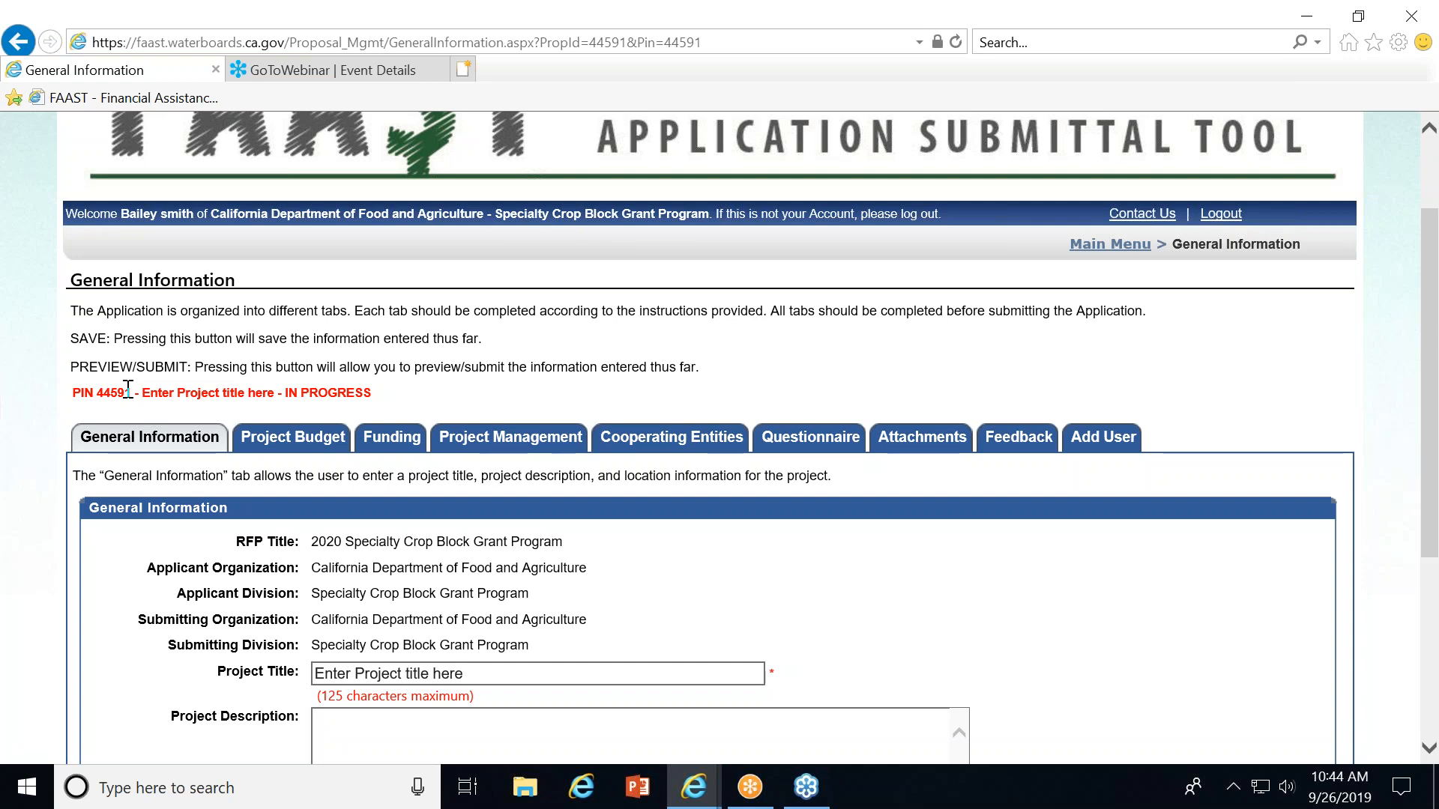
drag(1430, 410, 1355, 562)
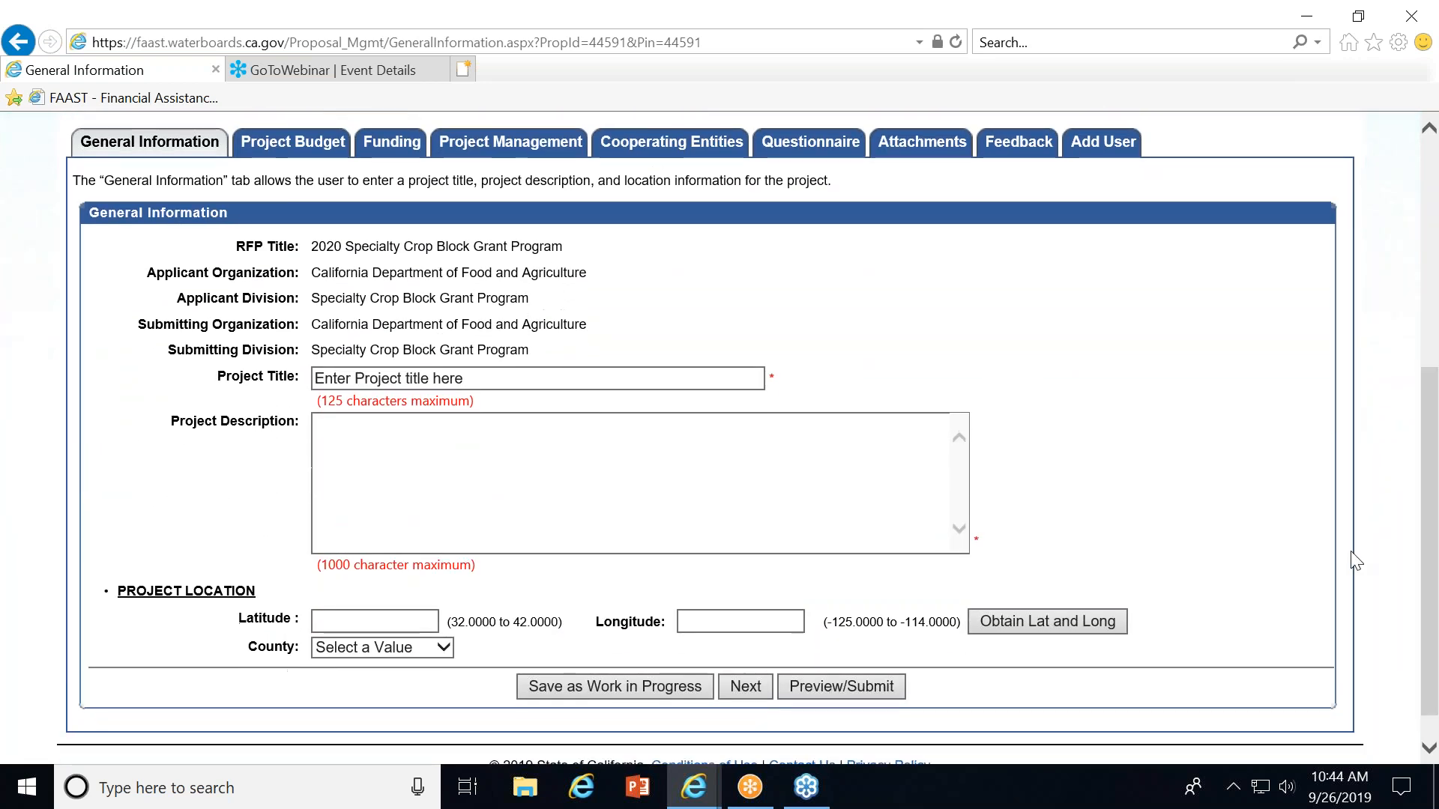
click(467, 379)
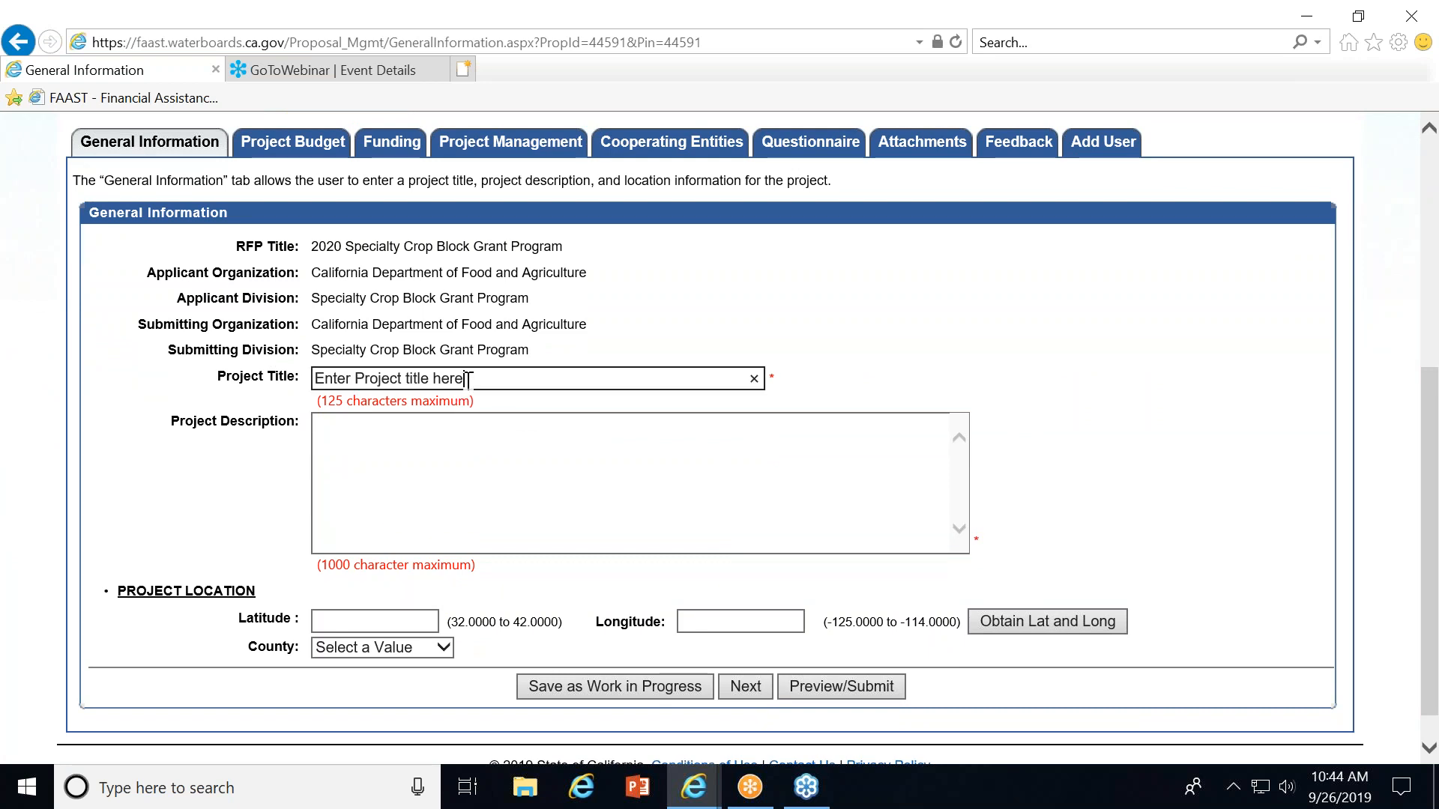
key(BackSpace)
key(BackSpace)
key(BackSpace)
key(BackSpace)
key(BackSpace)
key(BackSpace)
key(BackSpace)
key(BackSpace)
key(BackSpace)
key(BackSpace)
key(BackSpace)
key(BackSpace)
key(BackSpace)
key(BackSpace)
key(BackSpace)
key(BackSpace)
key(BackSpace)
key(BackSpace)
key(BackSpace)
key(BackSpace)
key(BackSpace)
key(BackSpace)
key(BackSpace)
key(BackSpace)
text(Spina)
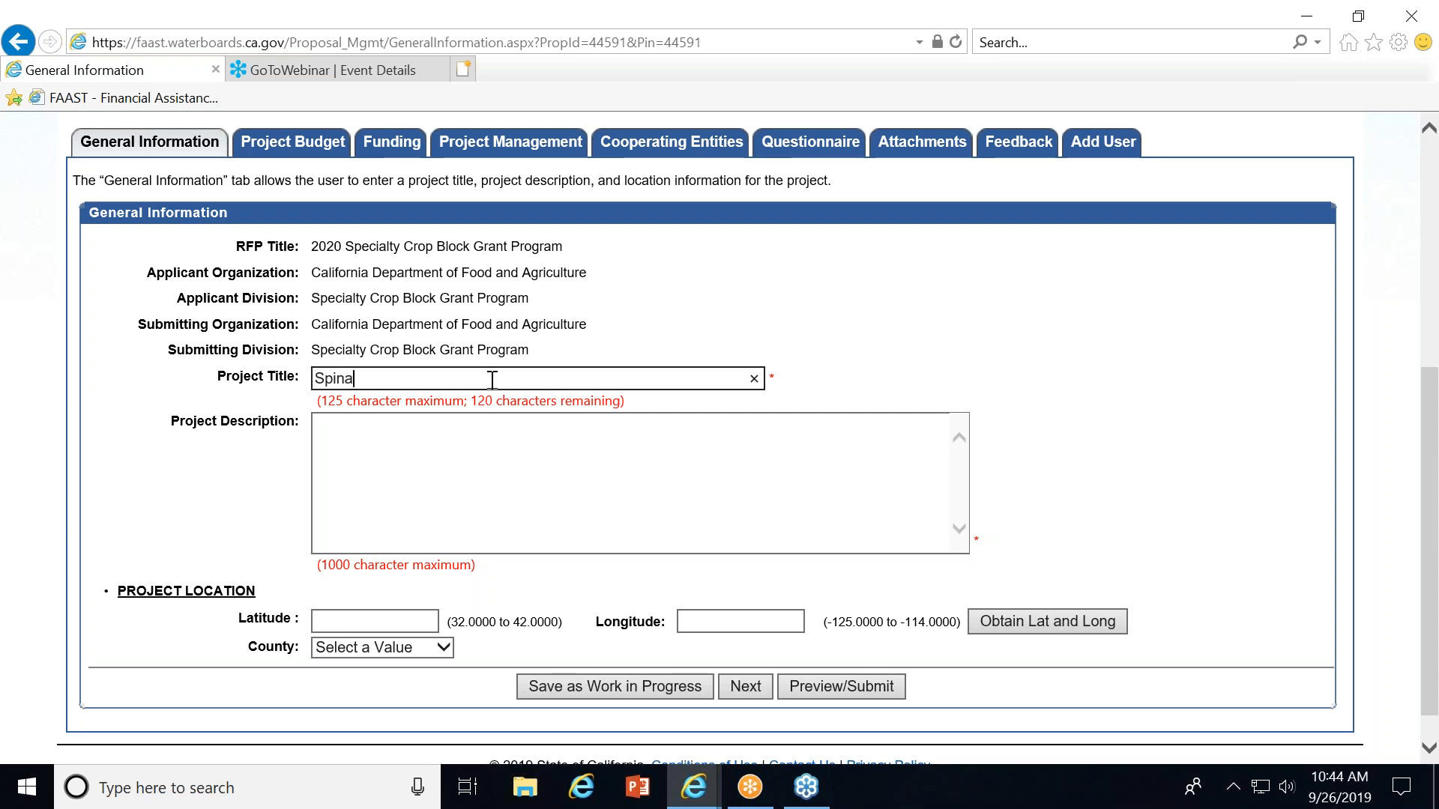
text(ch)
Enter the project description "Increase the consumption of spinach".
drag(534, 402, 532, 432)
click(532, 433)
text(Inceas)
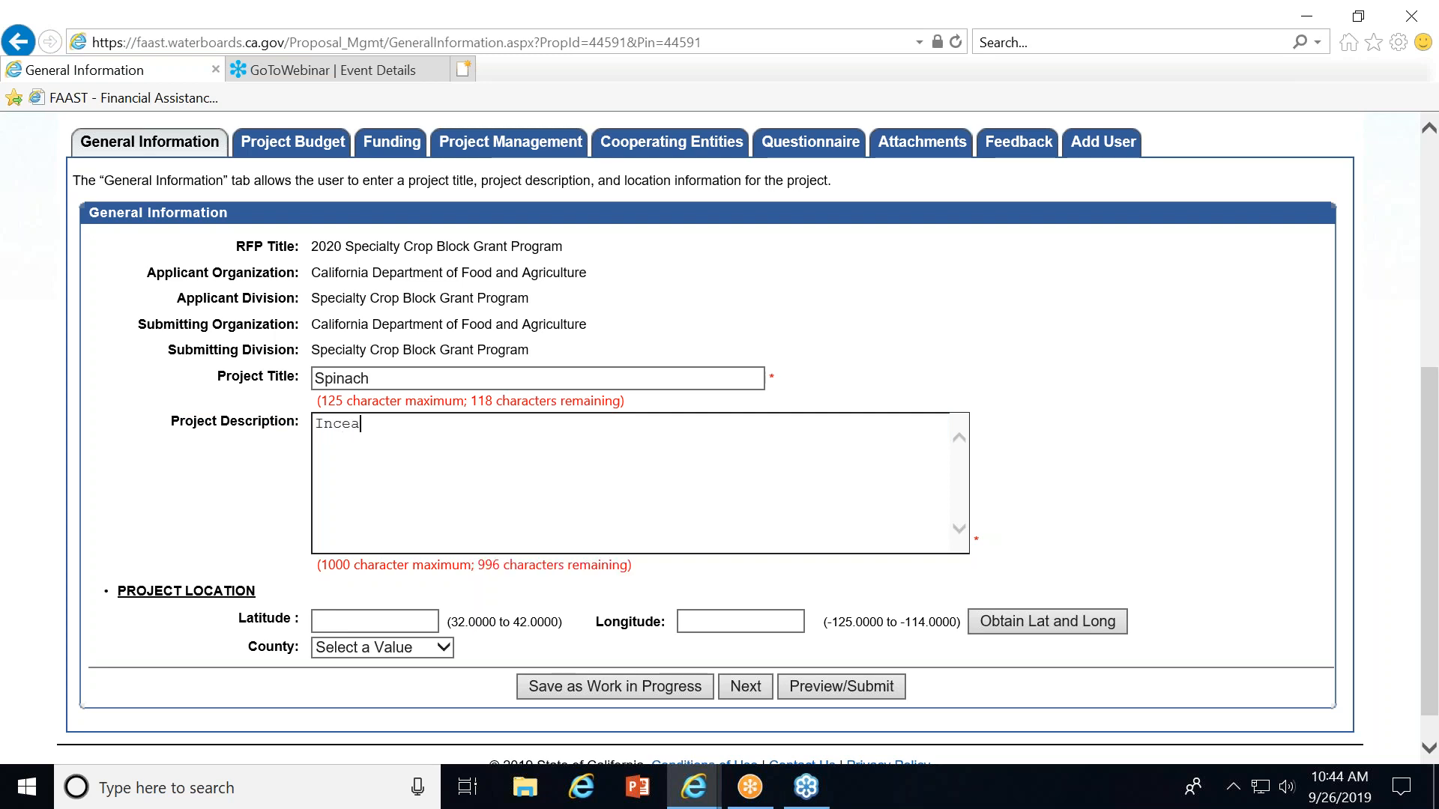
key(BackSpace)
key(BackSpace)
key(BackSpace)
key(BackSpace)
text(crease the consumption of)
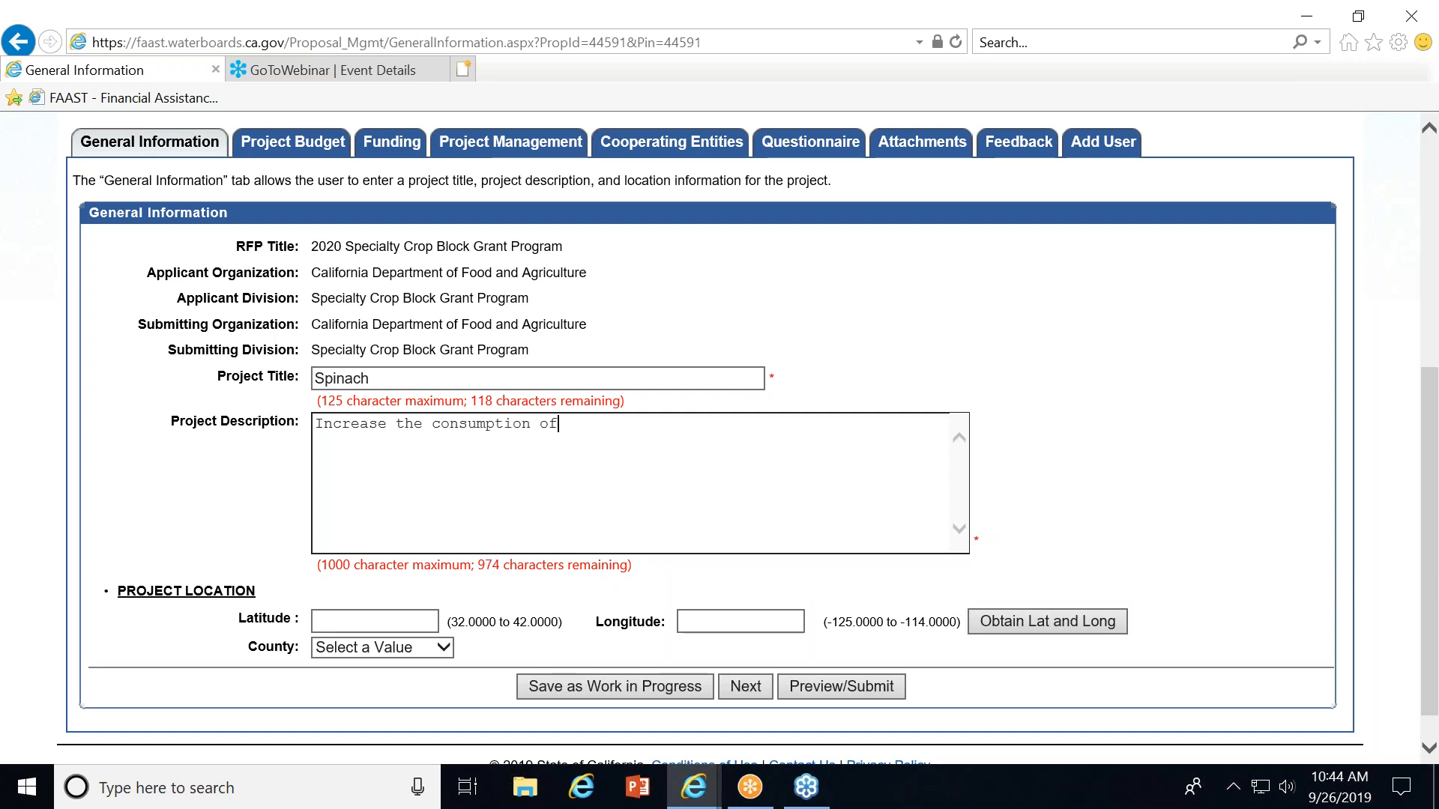
text( spinach)
Set the project county to Marin and save the application as work in progress.
click(419, 649)
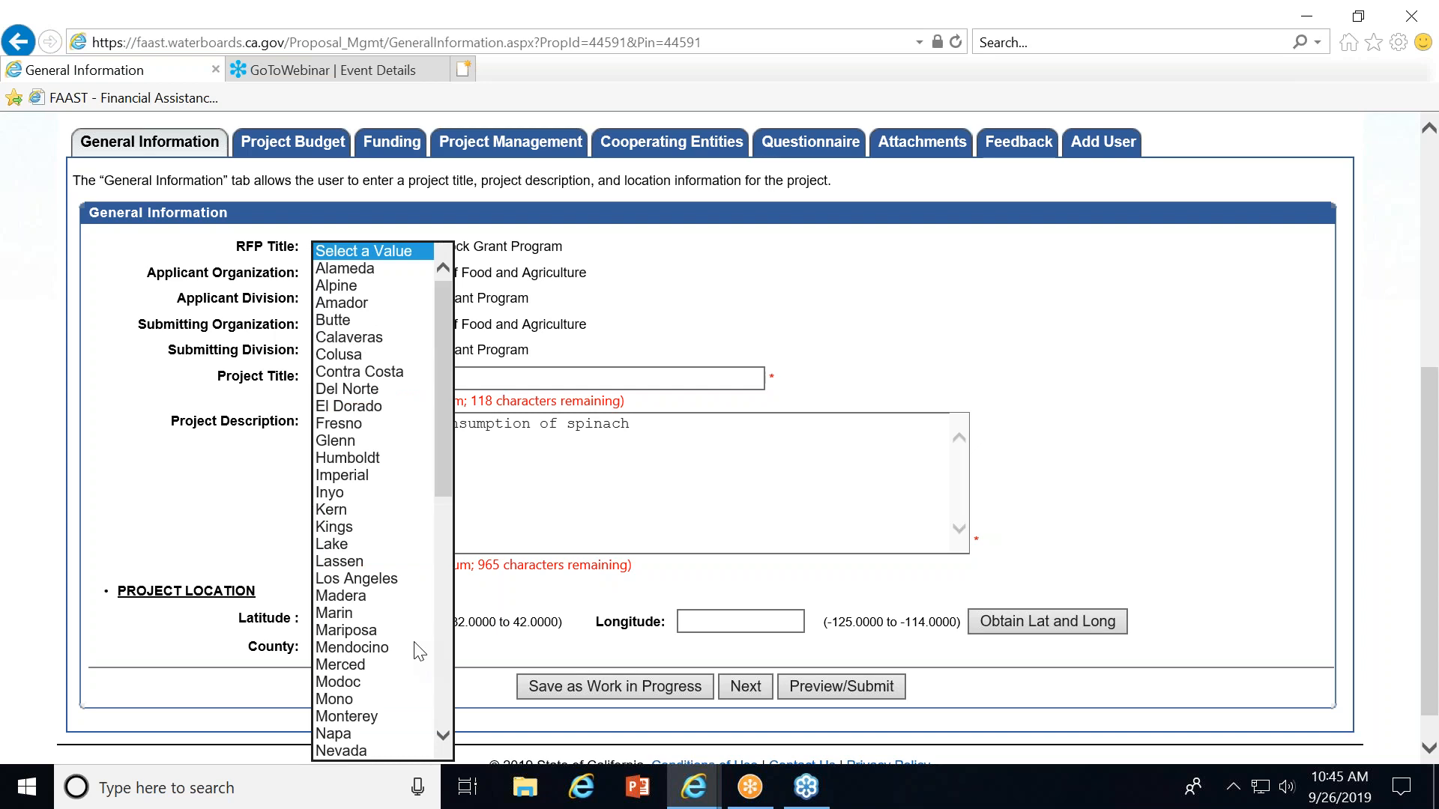
click(330, 614)
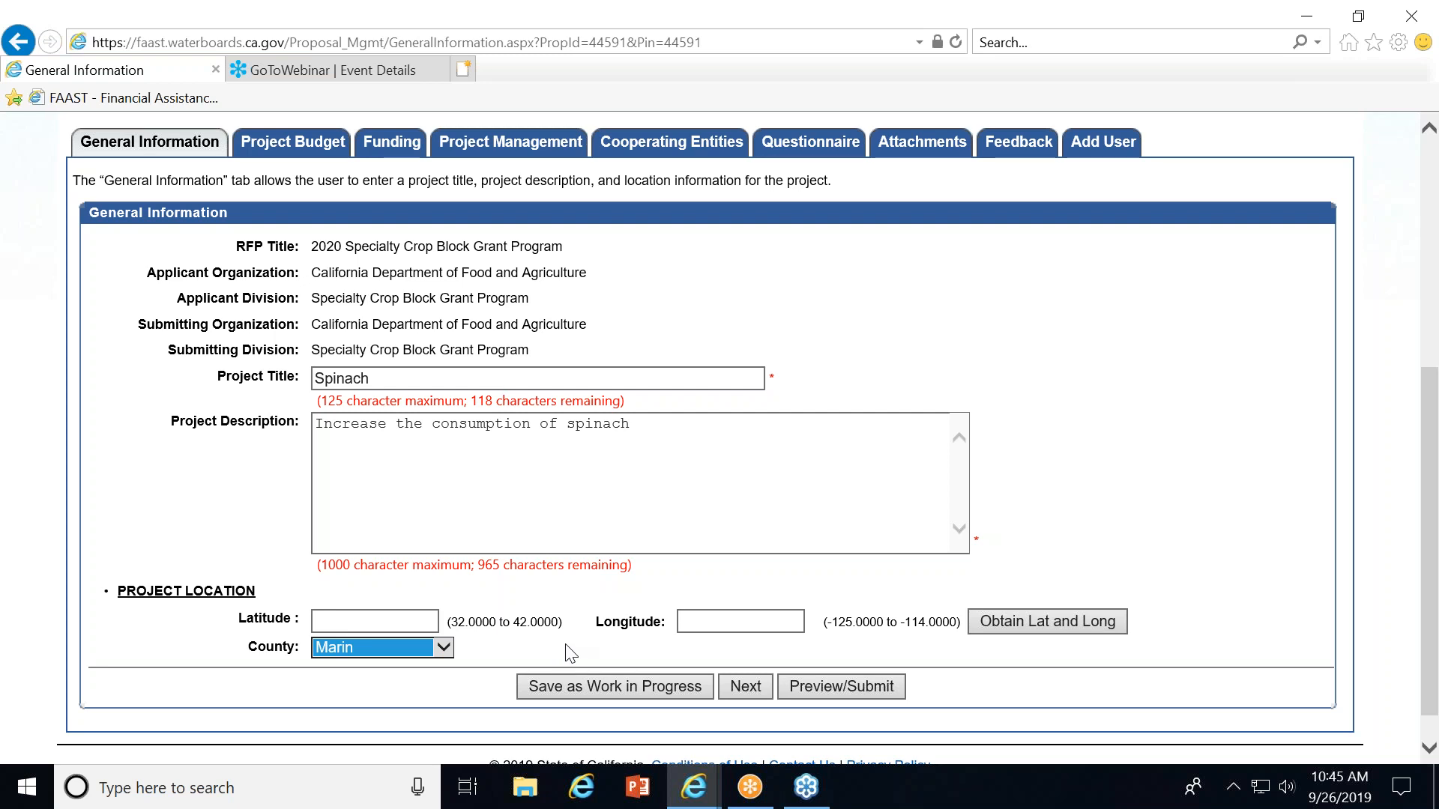
click(640, 691)
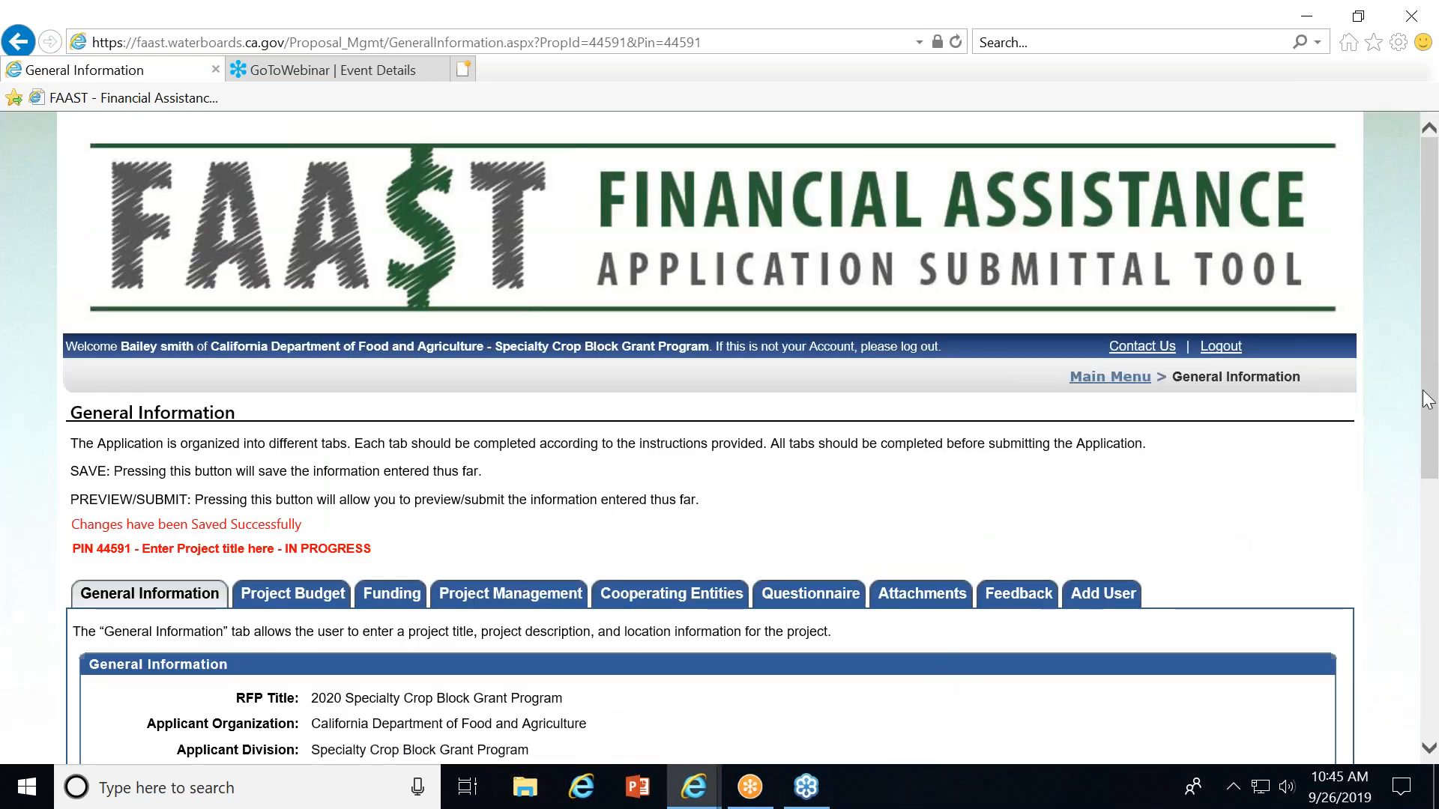
Advance from the General Information tab to the Project Budget tab.
drag(1426, 400, 1412, 742)
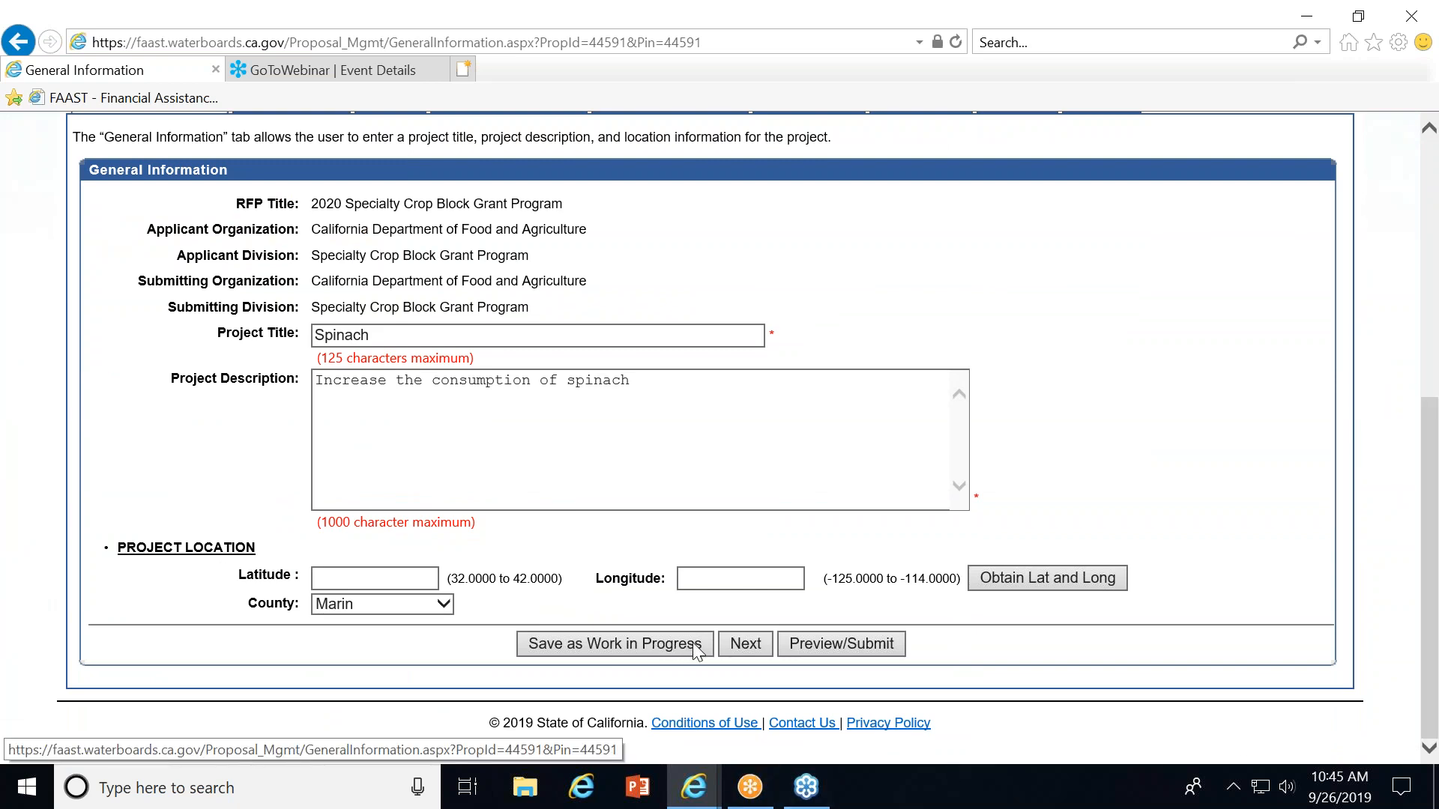
click(743, 644)
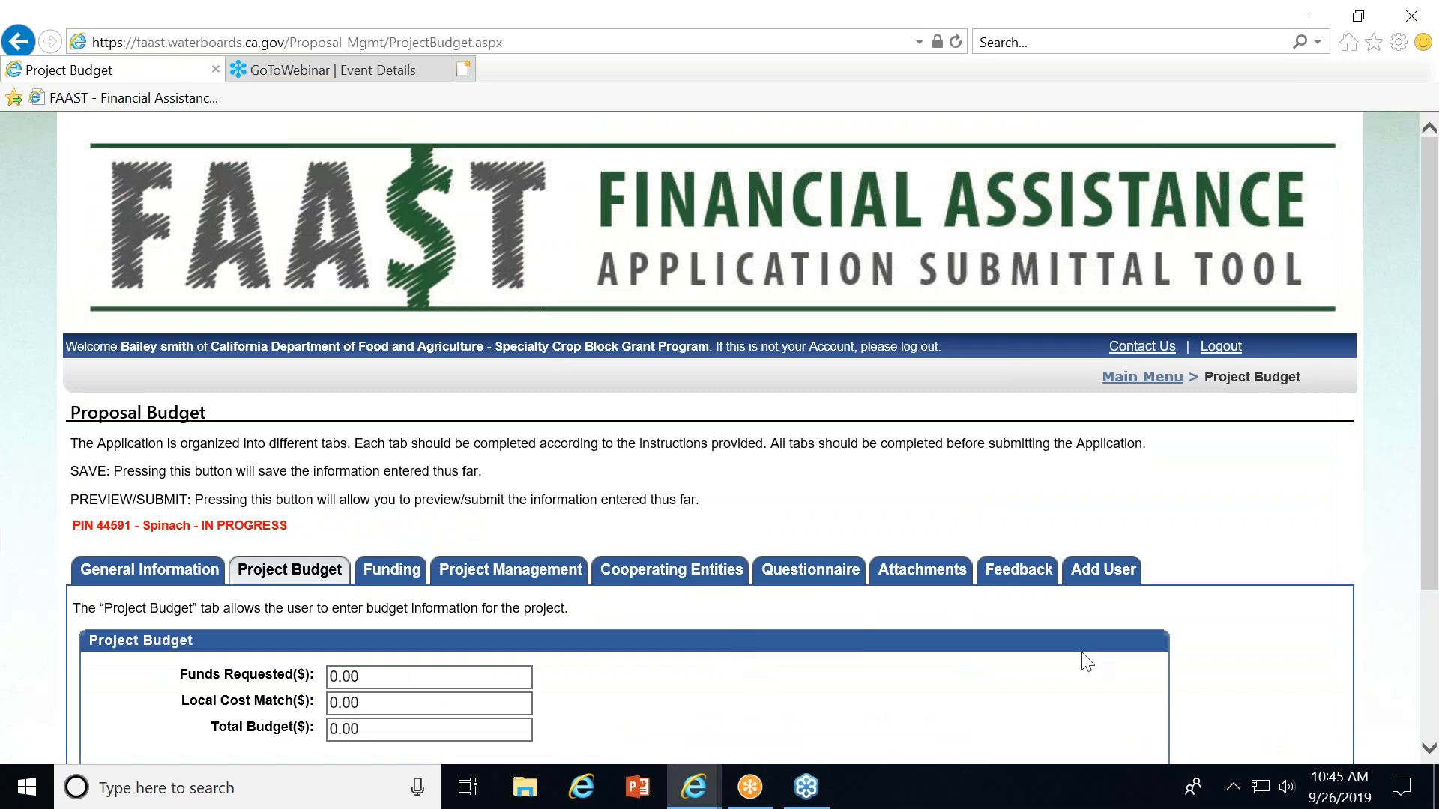
click(1437, 311)
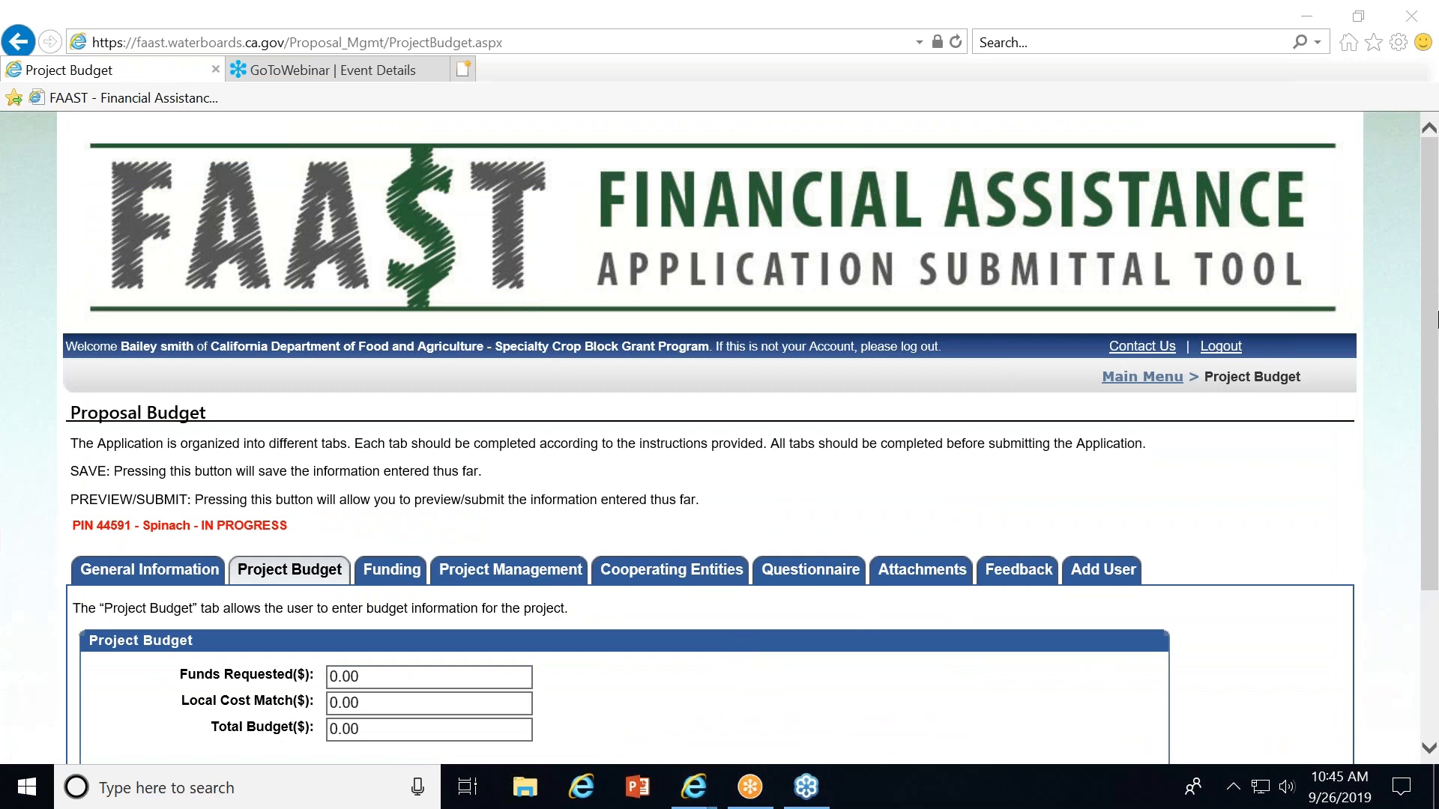
click(1413, 491)
scroll(1413, 491, down, 2)
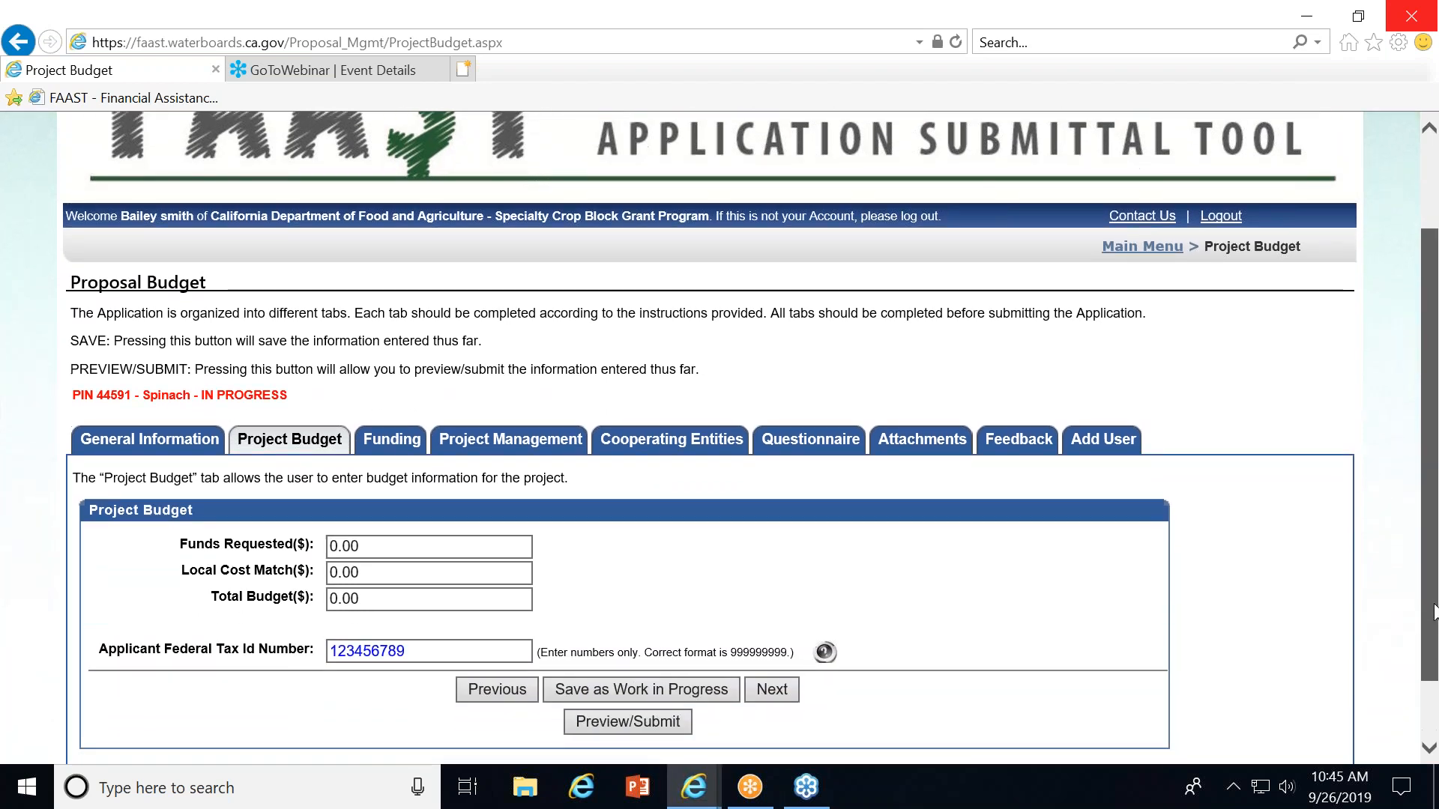
Set Funds Requested to 75,000 and Local Cost Match to 25,000.
click(376, 546)
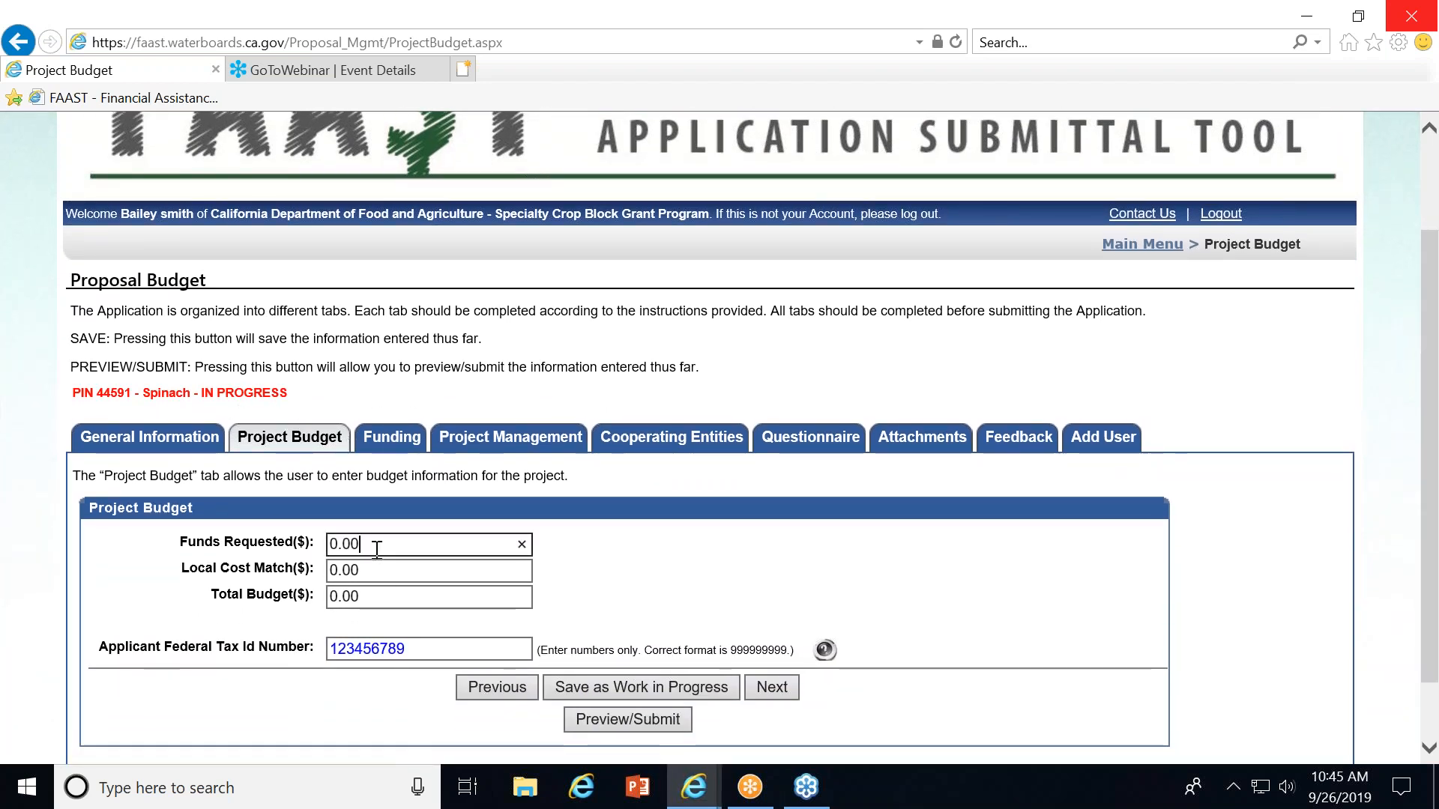
key(BackSpace)
key(BackSpace)
key(BackSpace)
key(BackSpace)
text(75,000)
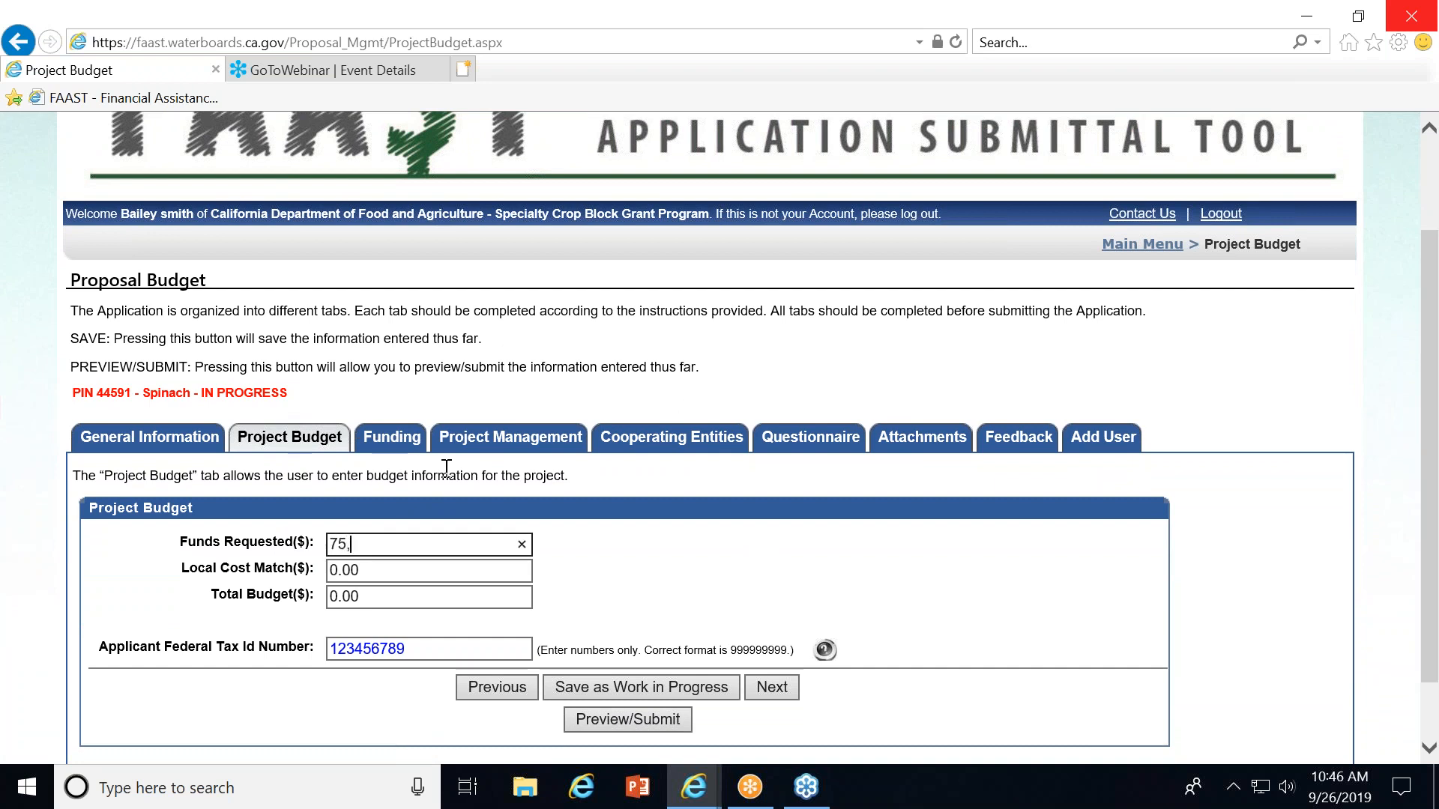
click(397, 564)
key(BackSpace)
key(BackSpace)
key(BackSpace)
key(BackSpace)
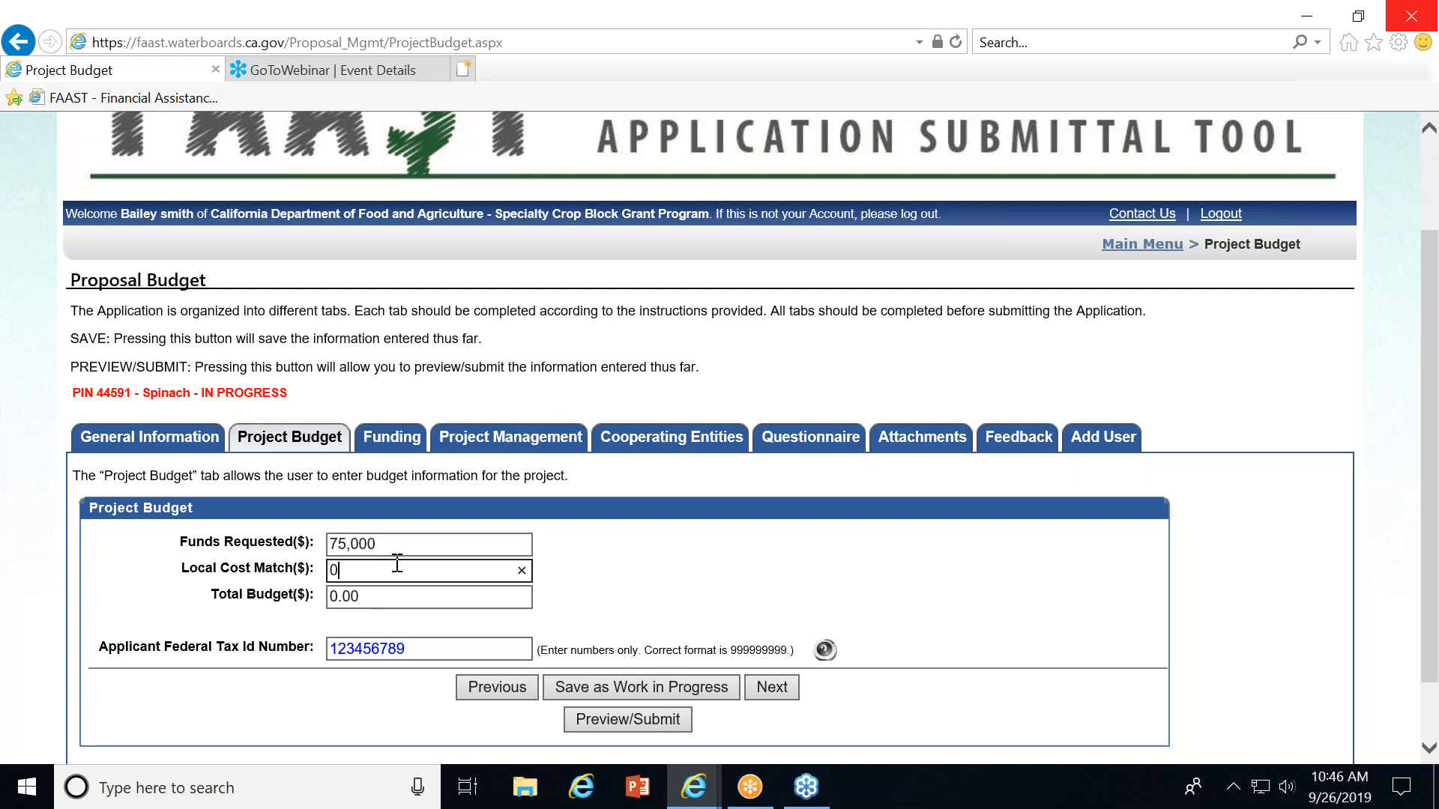
text(25,000)
Set the Total Budget to 100,000.
click(375, 605)
key(BackSpace)
key(BackSpace)
key(BackSpace)
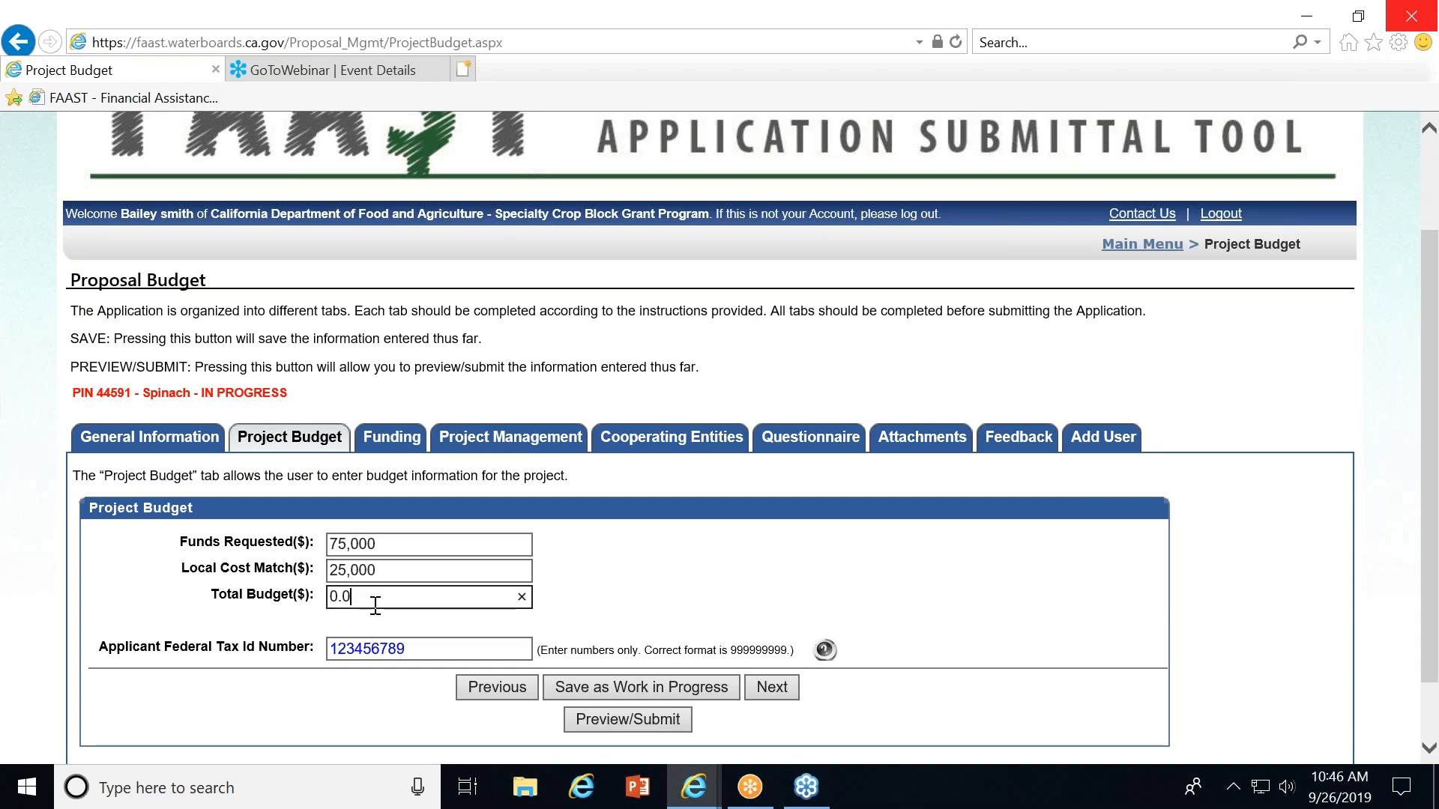
key(BackSpace)
text(00,000)
Advance through the Funding tab, keeping the 2020 Specialty Crop Block Grant Program applied, to Project Management.
click(412, 649)
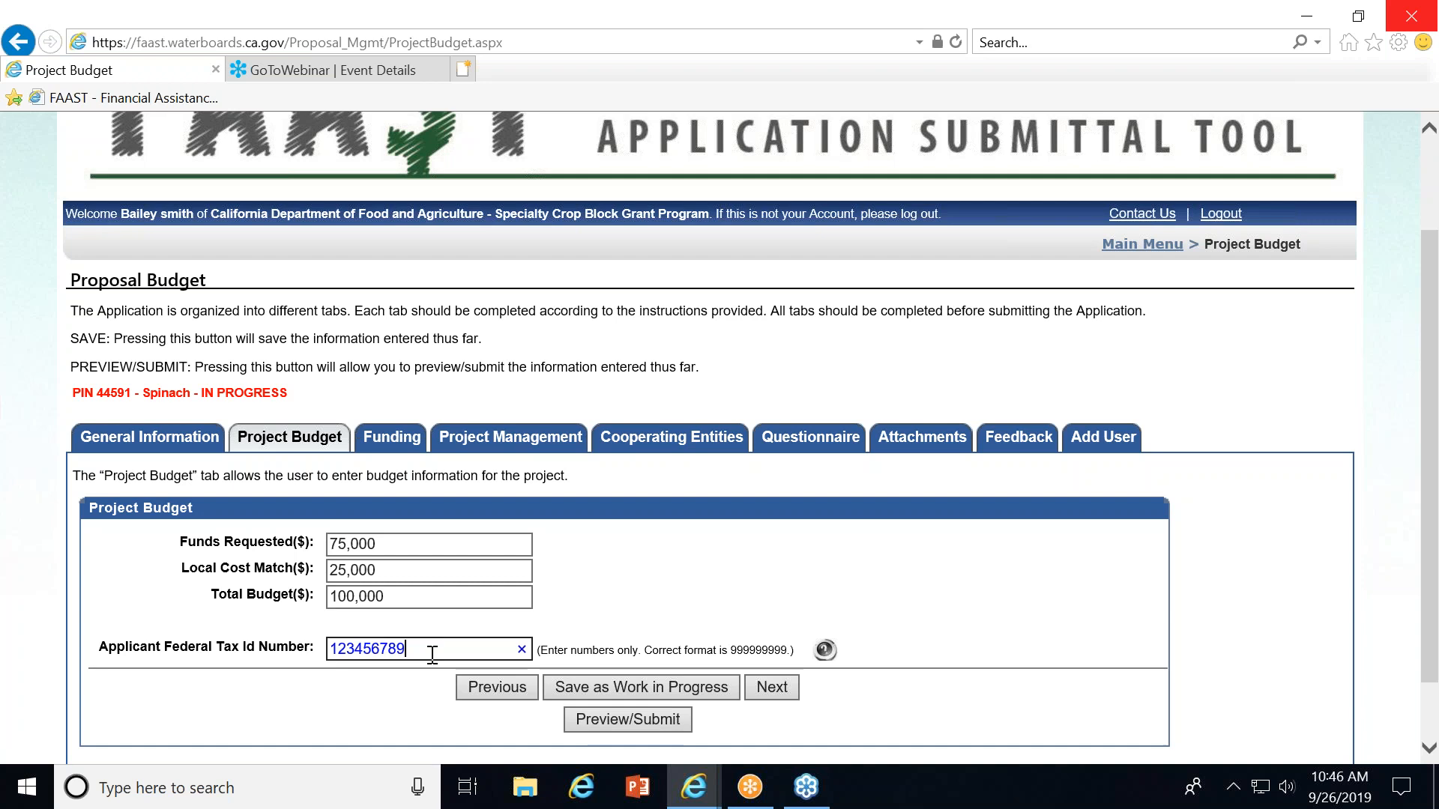
click(772, 687)
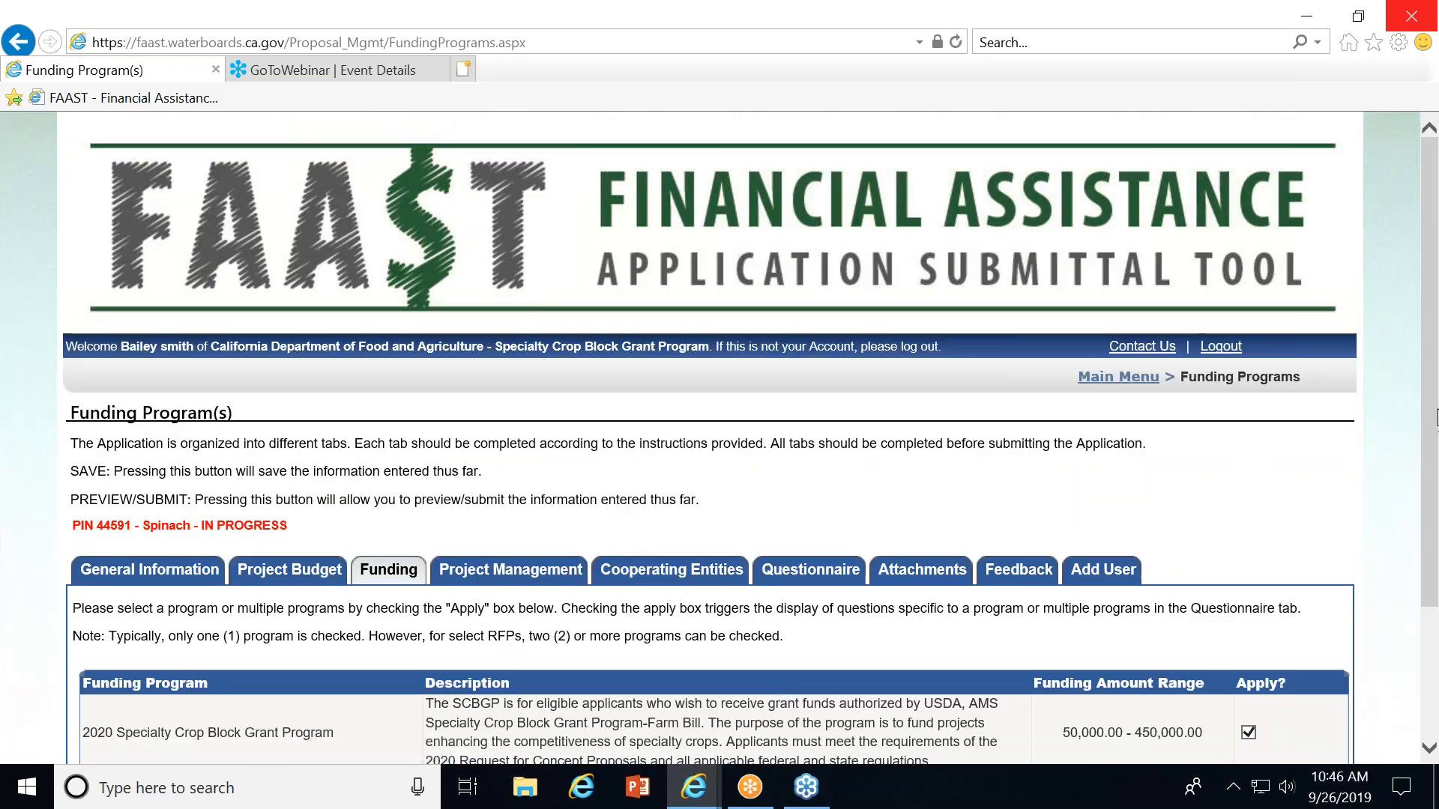
drag(1433, 416, 1435, 525)
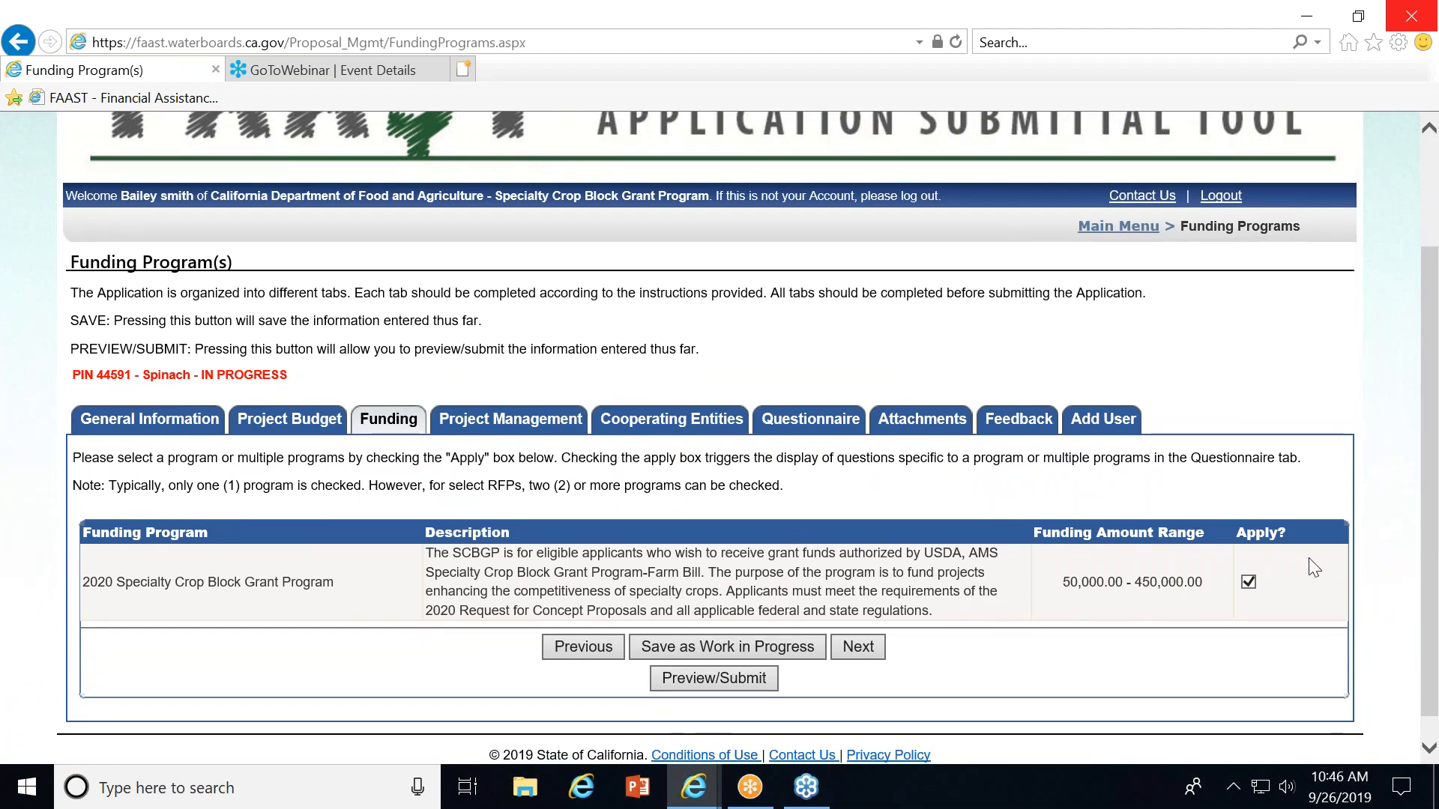
click(859, 647)
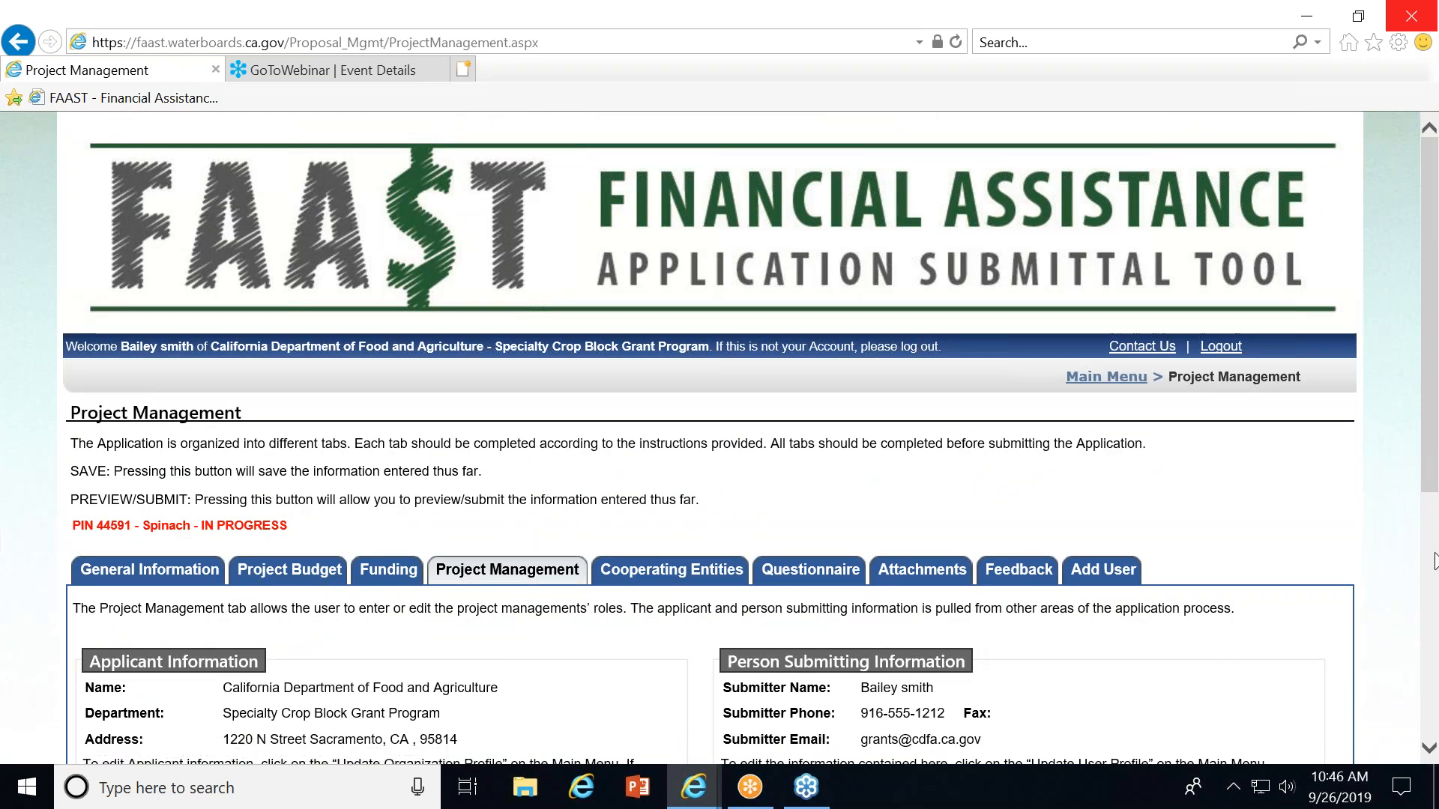
Advance from the Project Management tab to Cooperating Entities without entering director or manager contacts.
drag(1422, 426, 1436, 625)
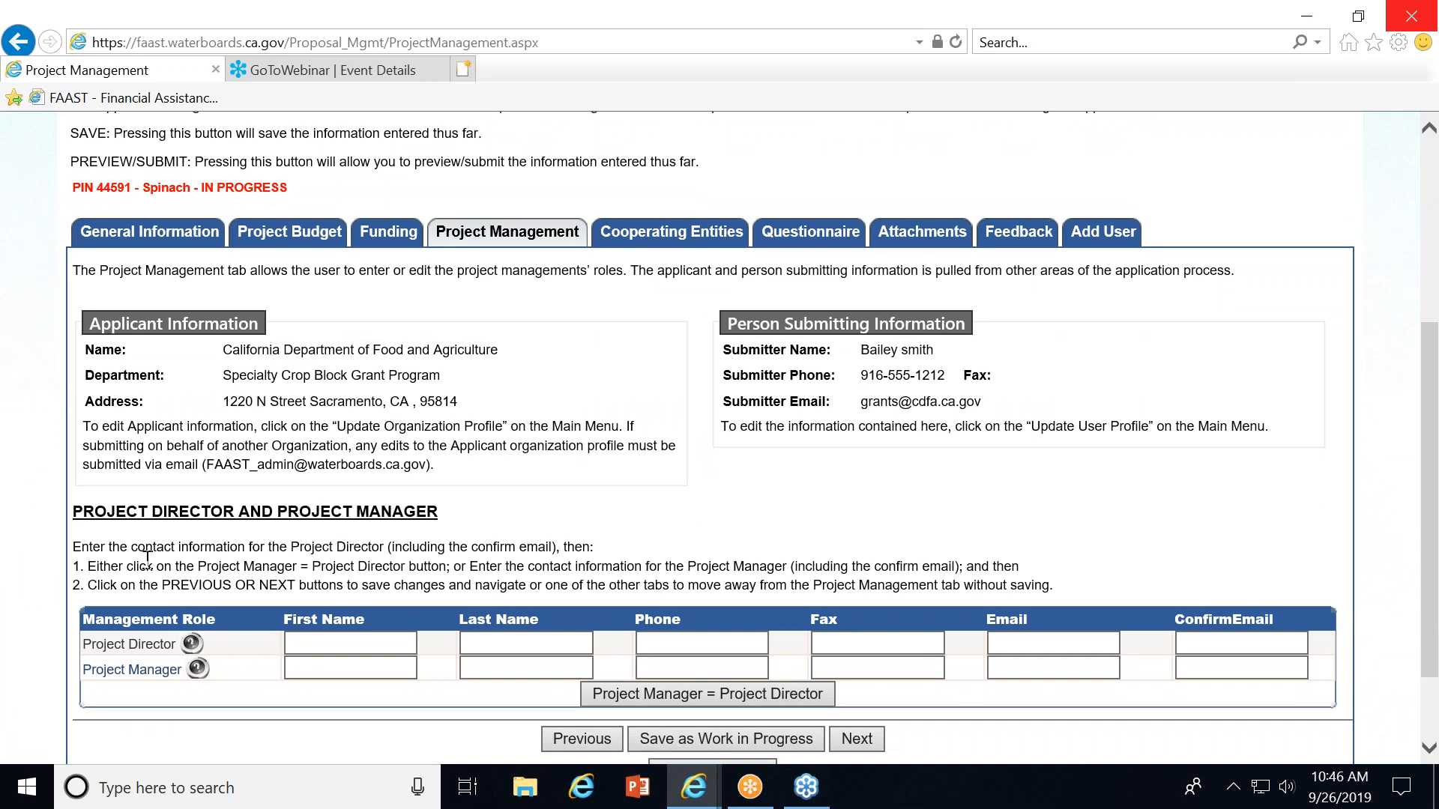
mouse_move(192, 646)
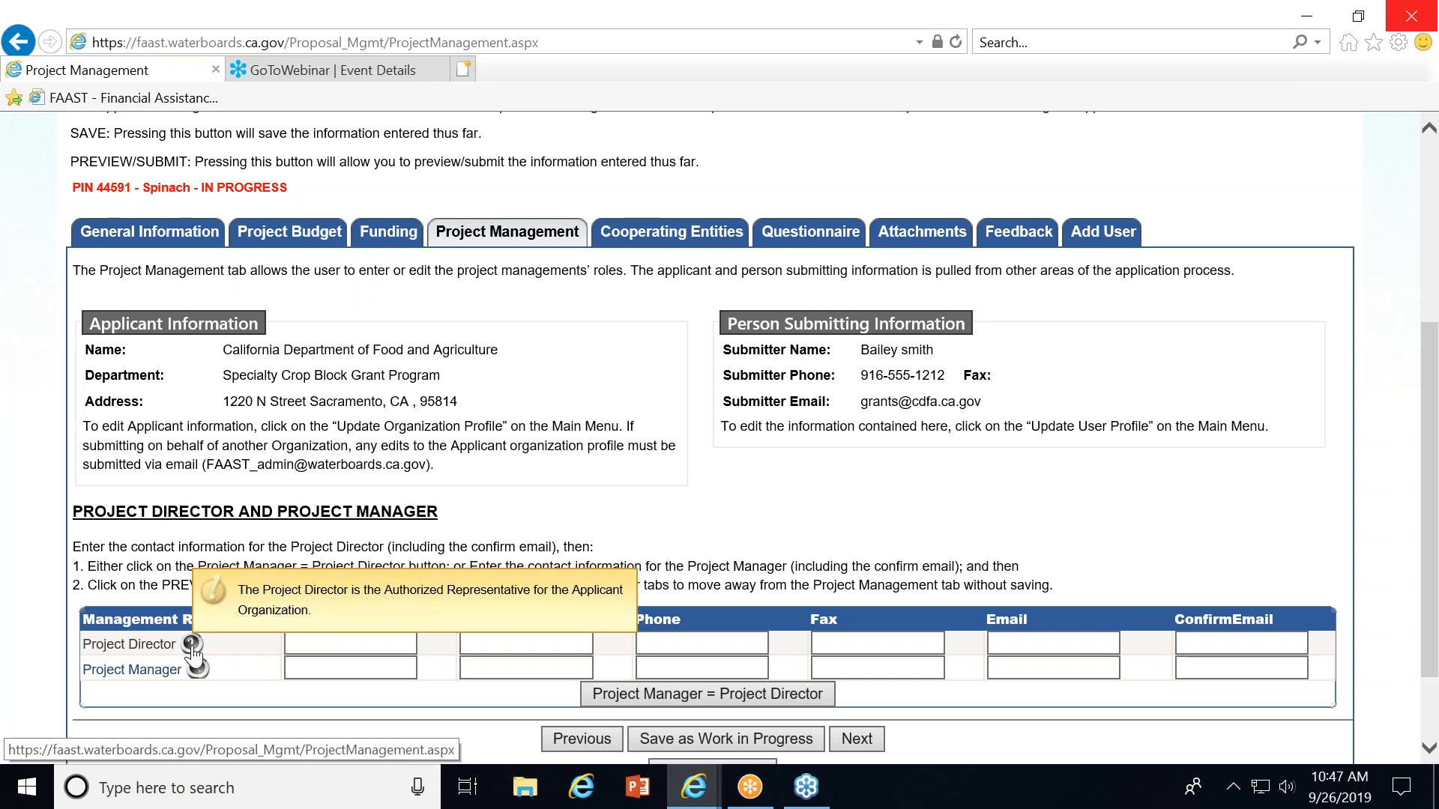
mouse_move(197, 678)
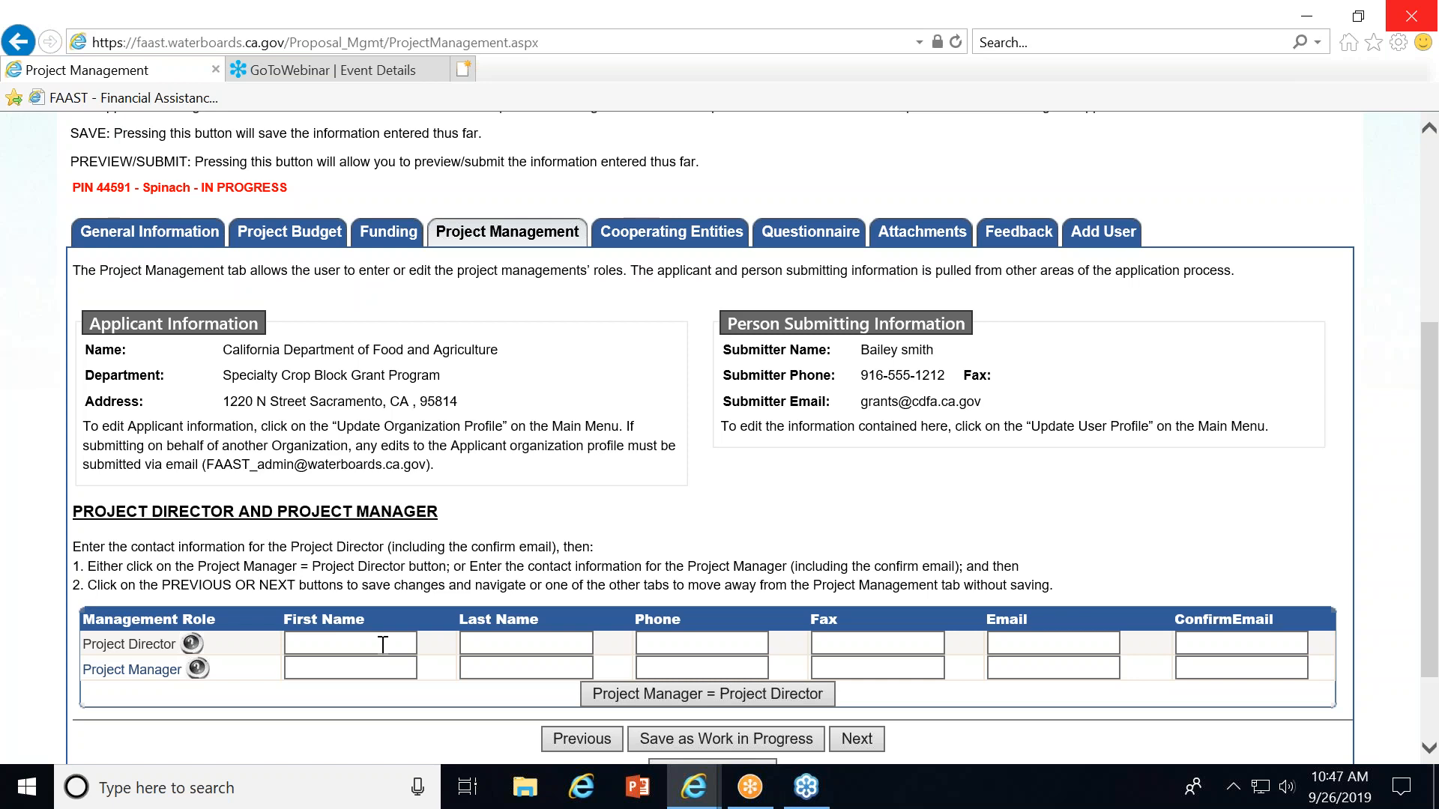
click(860, 742)
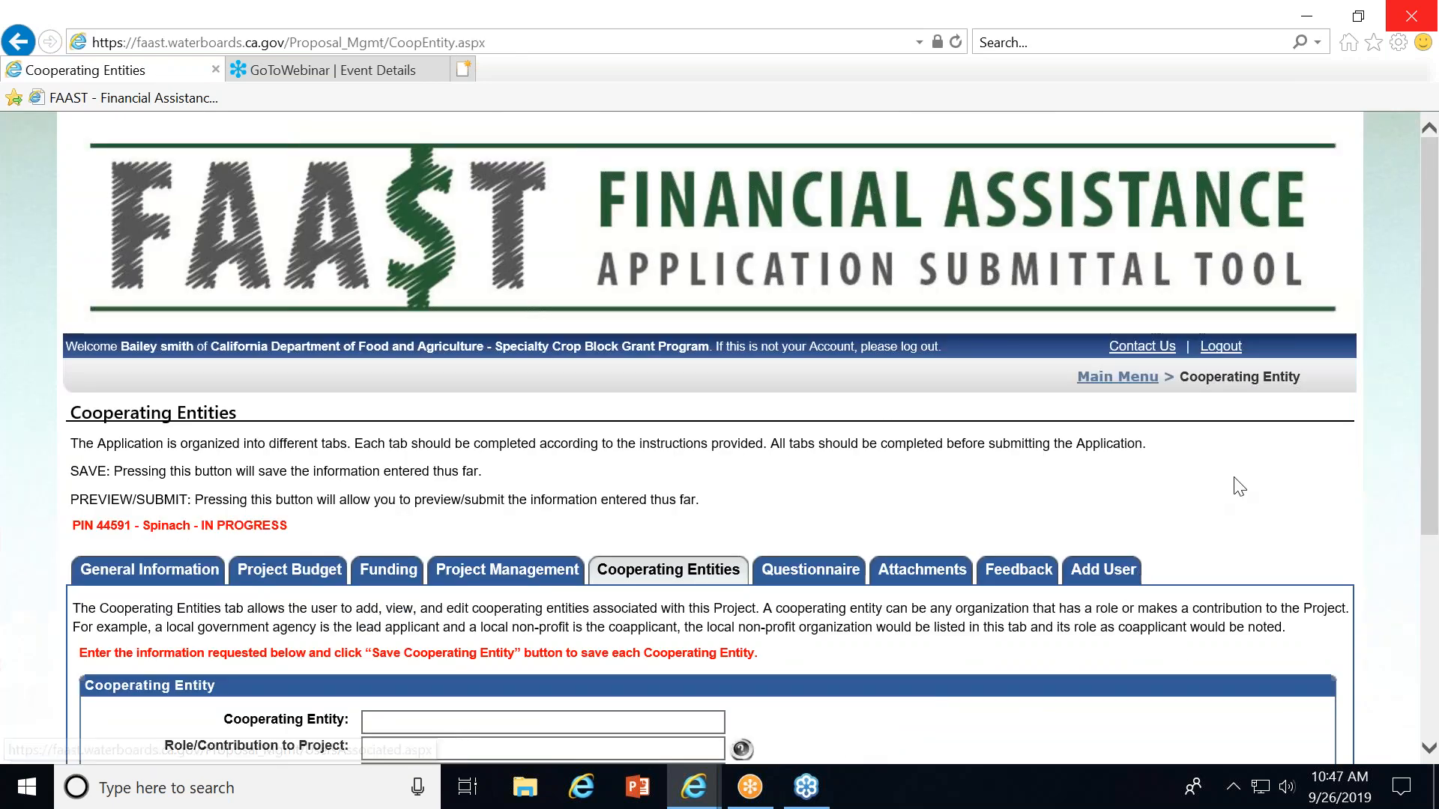
Skip the Cooperating Entities tab without adding an entity and move on to the Questionnaire.
drag(1430, 402, 1431, 568)
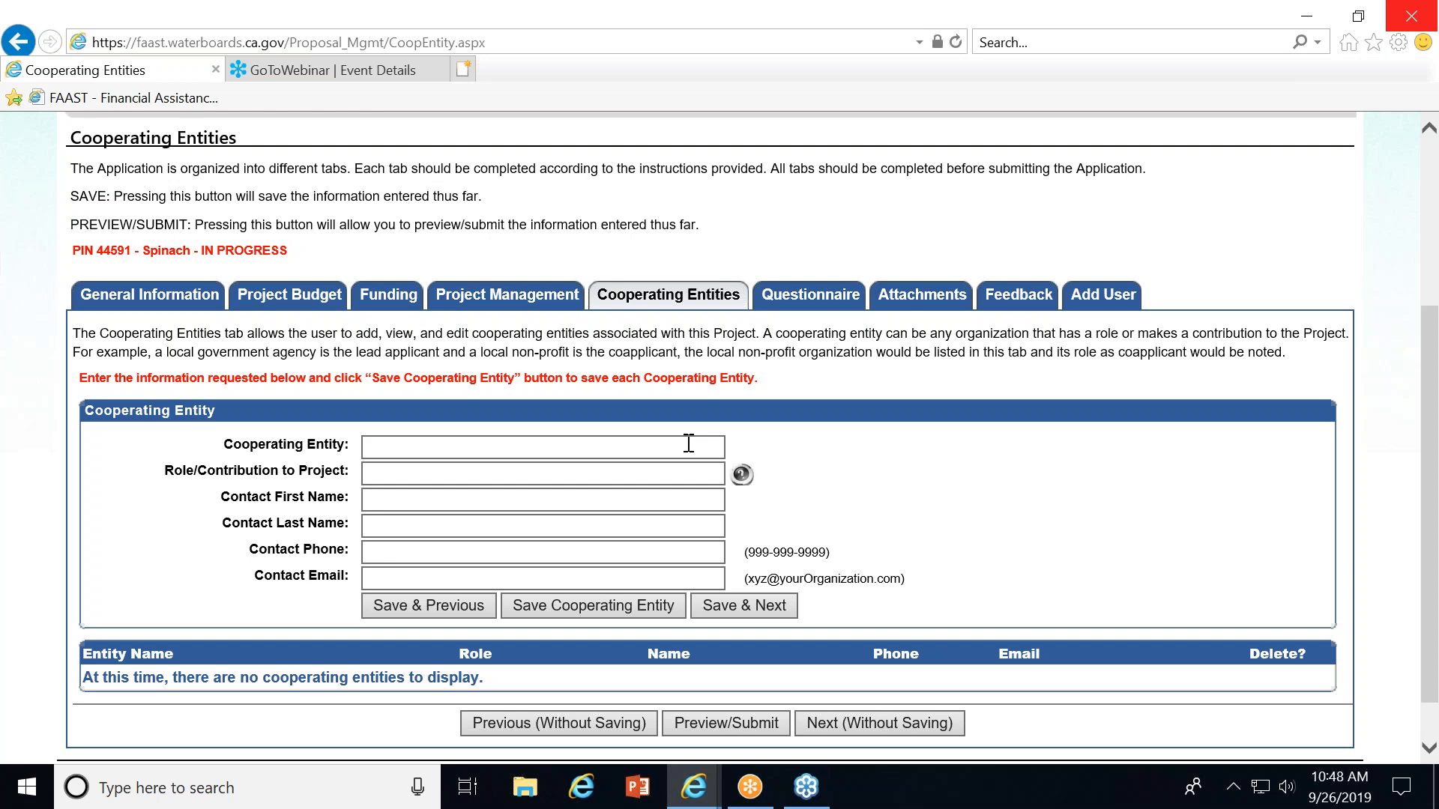
click(366, 446)
click(374, 527)
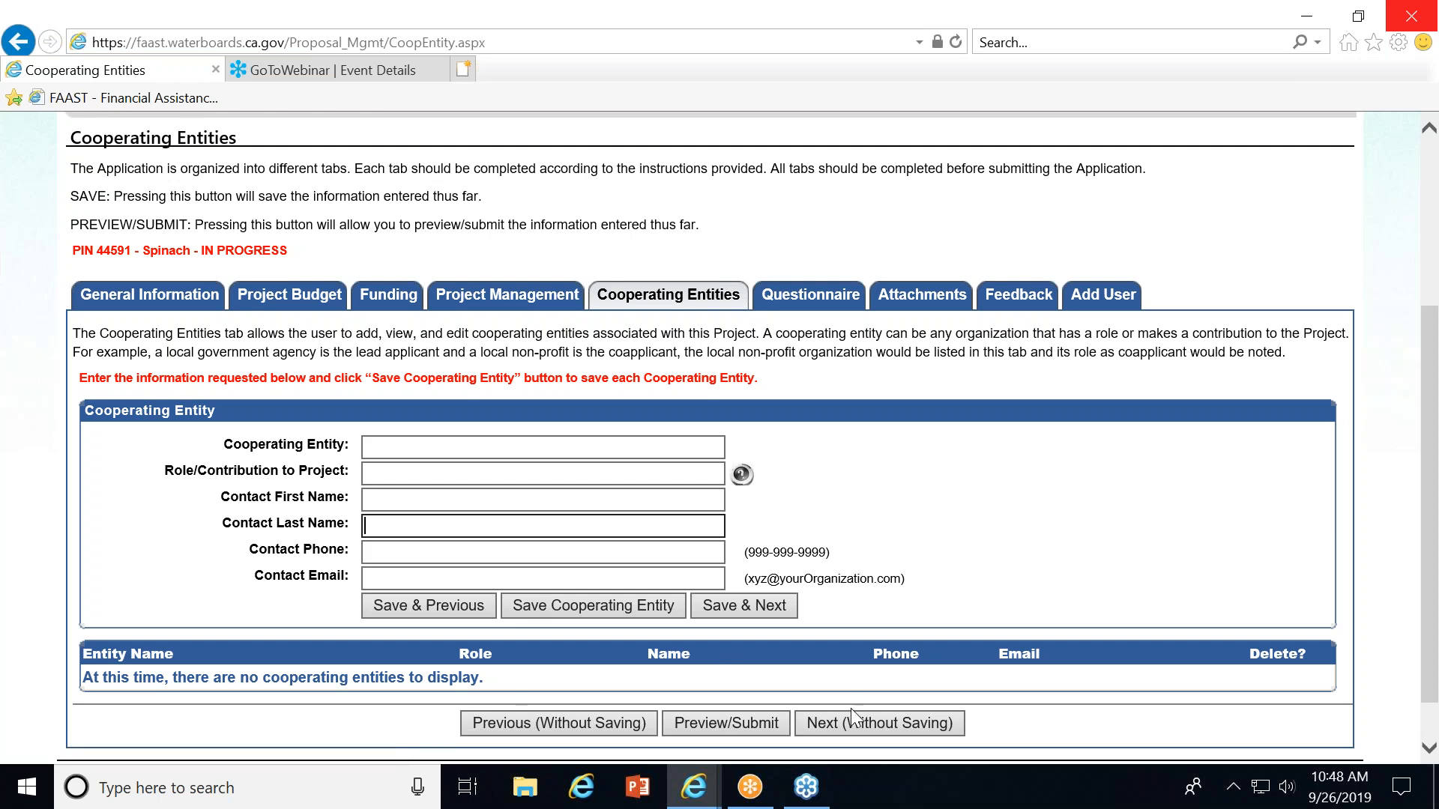
click(805, 725)
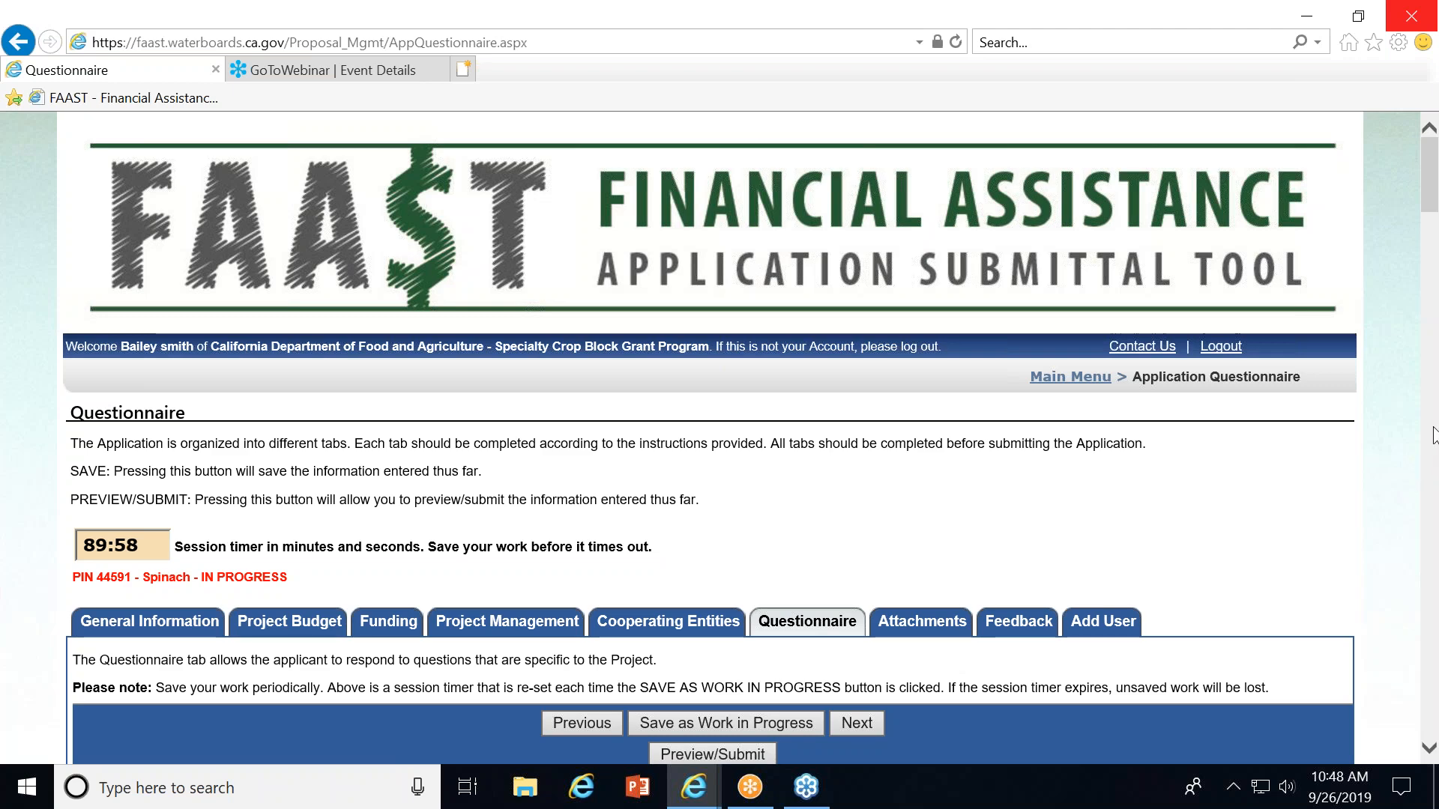
Scroll through the questionnaire questions and save the application as work in progress.
click(1429, 453)
click(1431, 461)
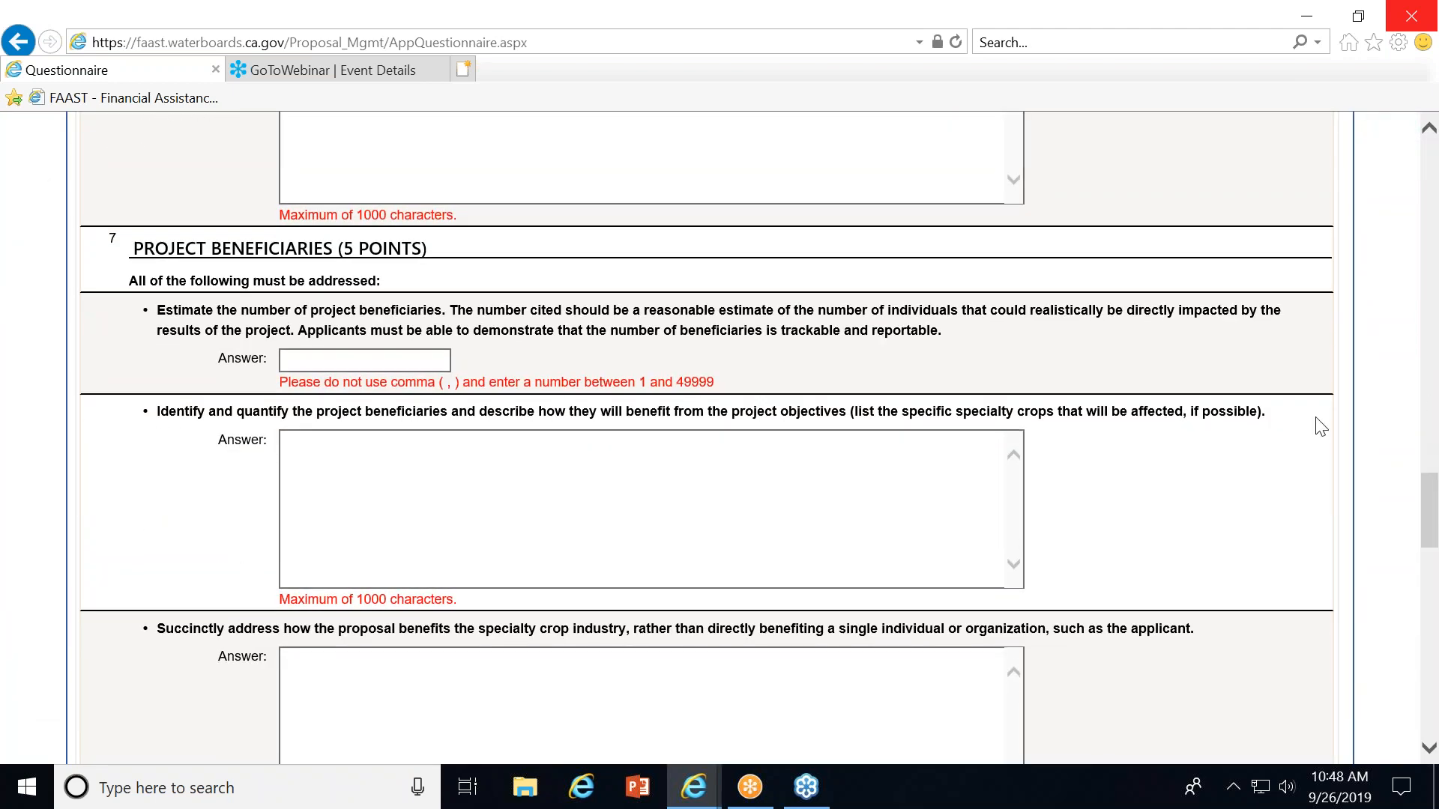
drag(1430, 496, 1431, 194)
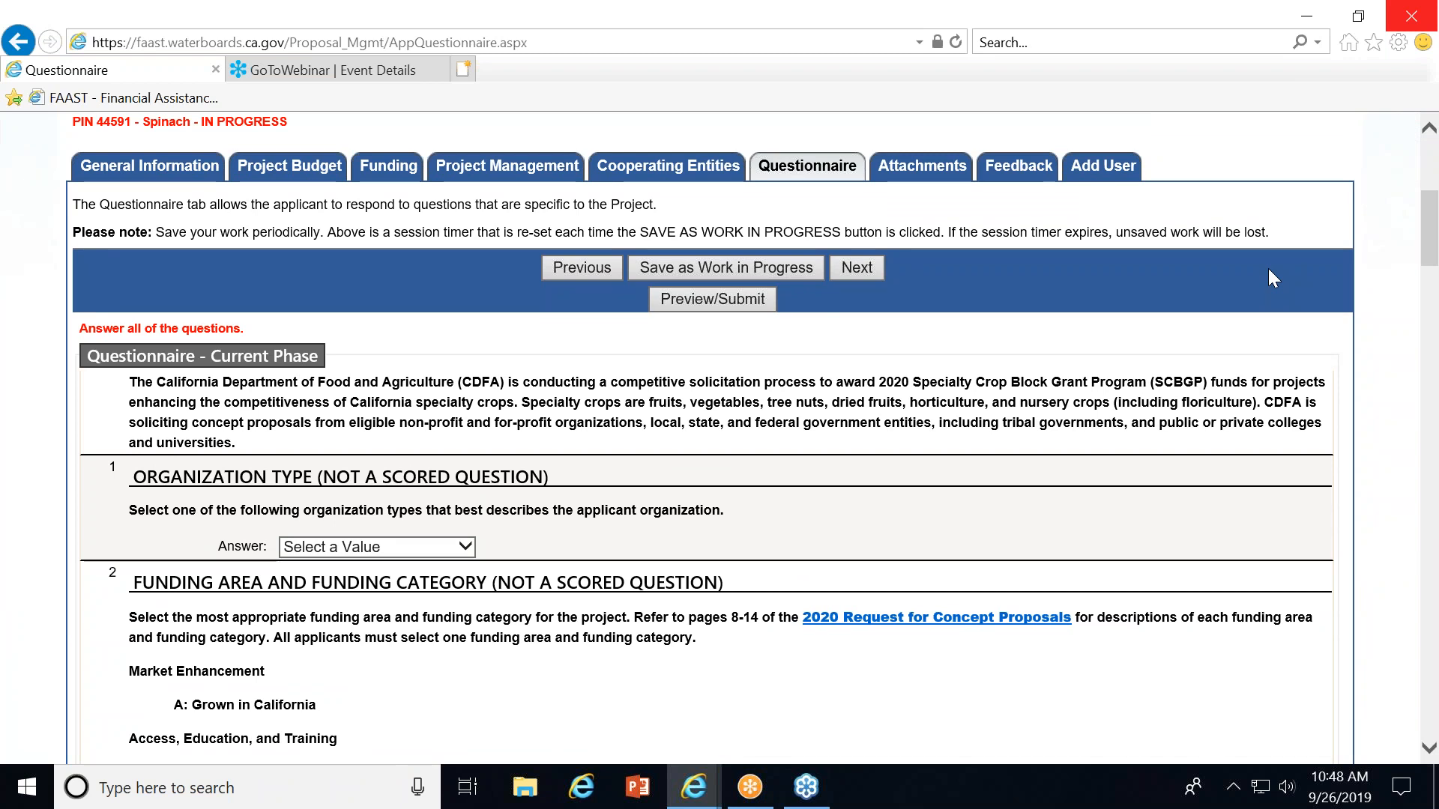
click(1427, 451)
drag(1427, 450, 1274, 92)
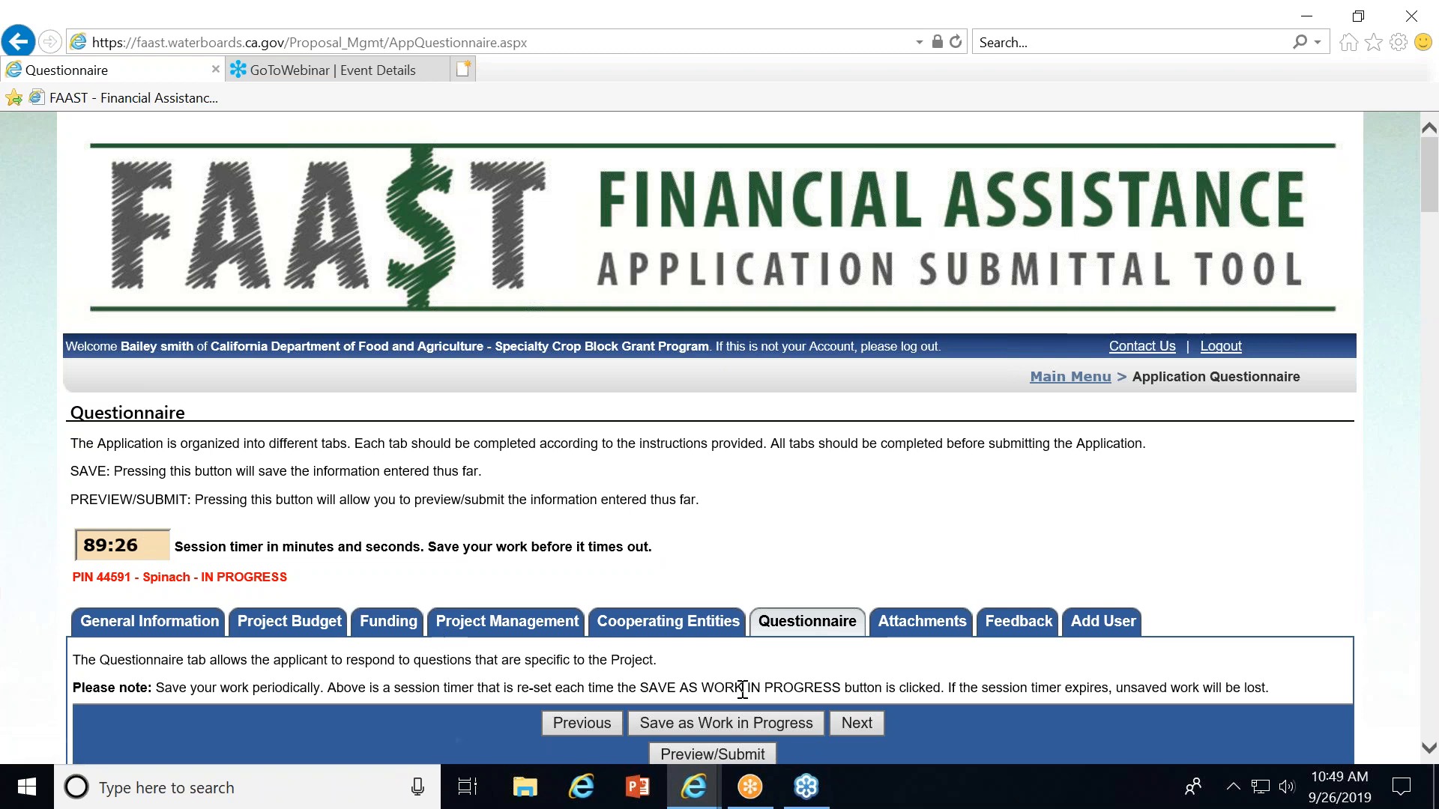
click(746, 716)
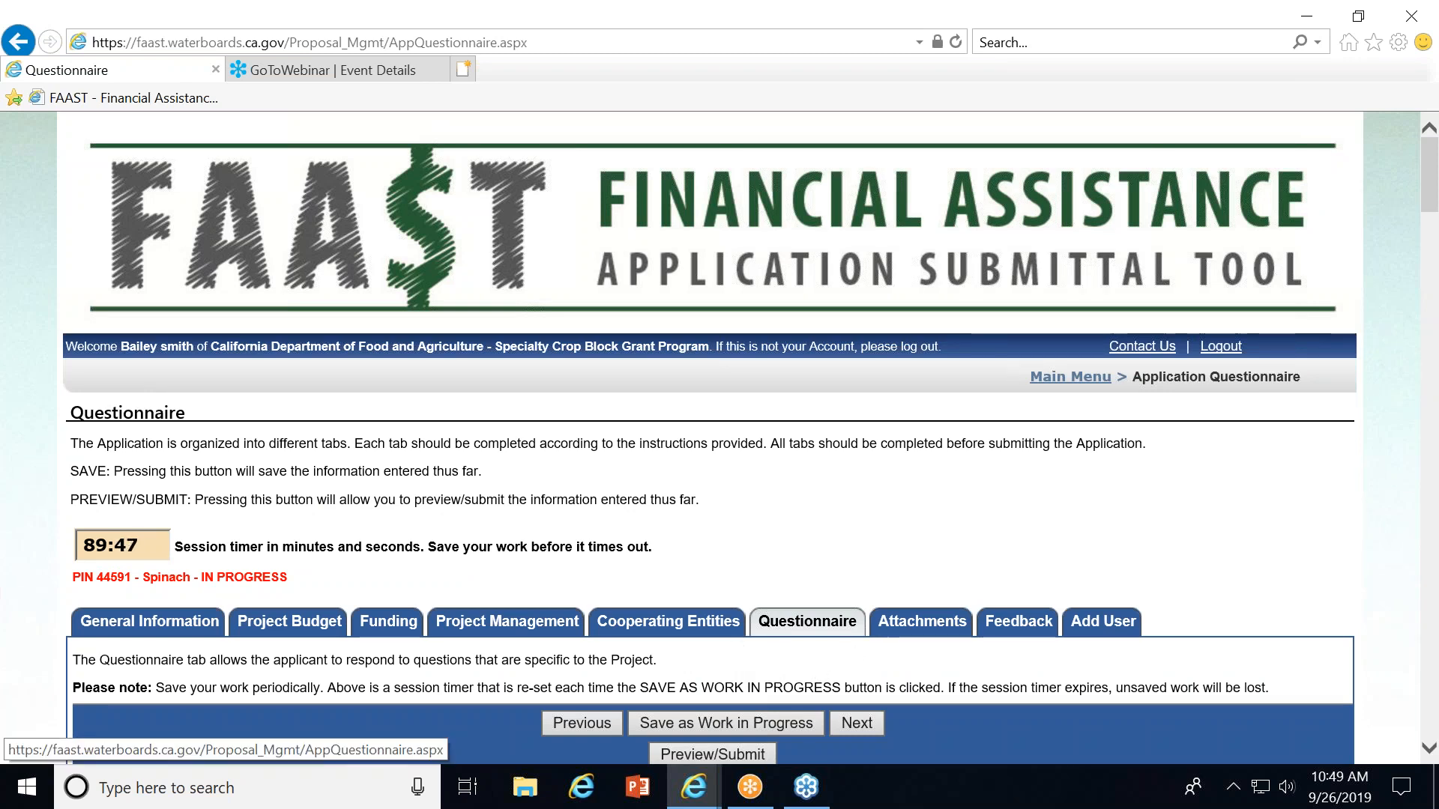
Answer the Organization Type question with Non-Profit.
click(1431, 399)
click(1432, 399)
scroll(851, 453, up, 6)
scroll(851, 458, up, 10)
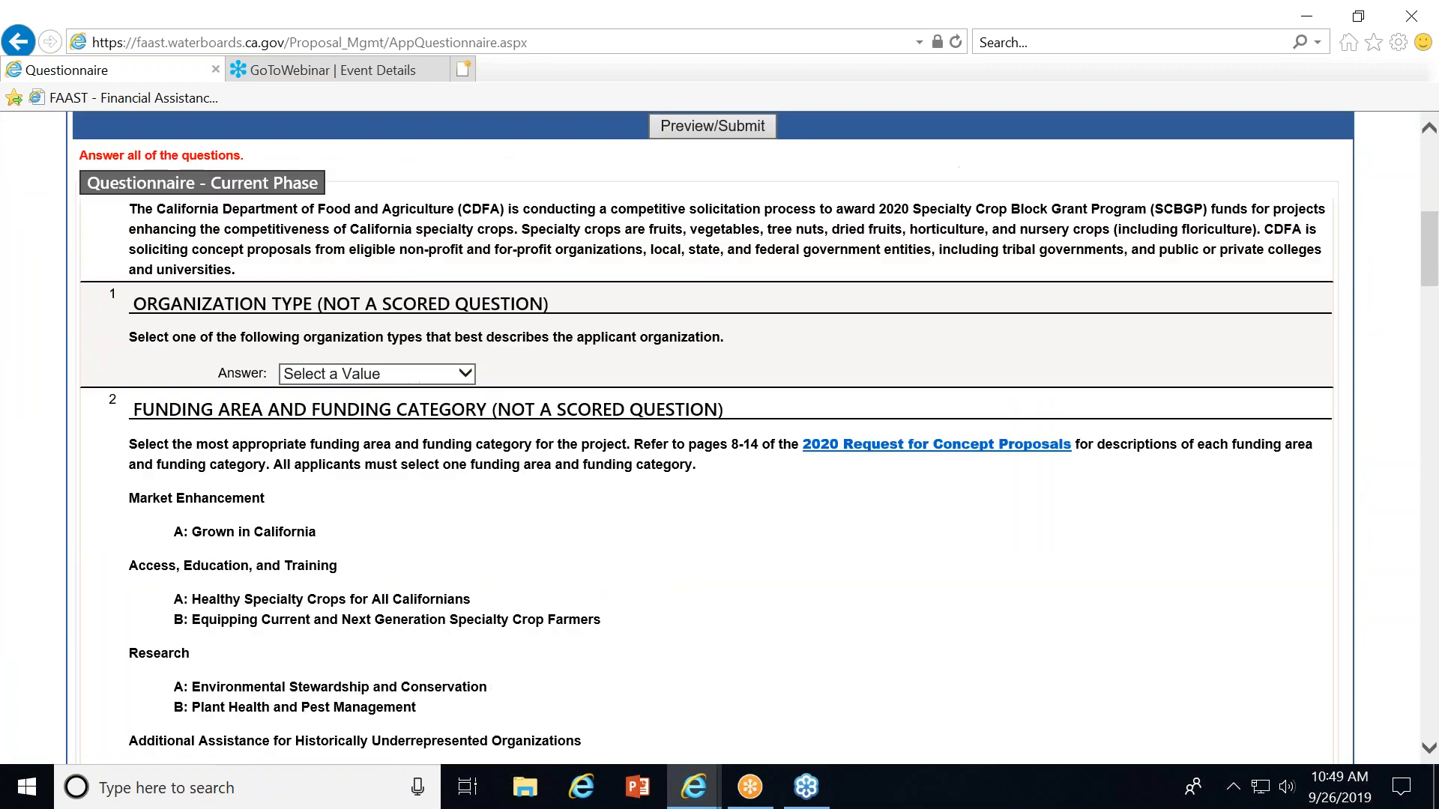
click(401, 395)
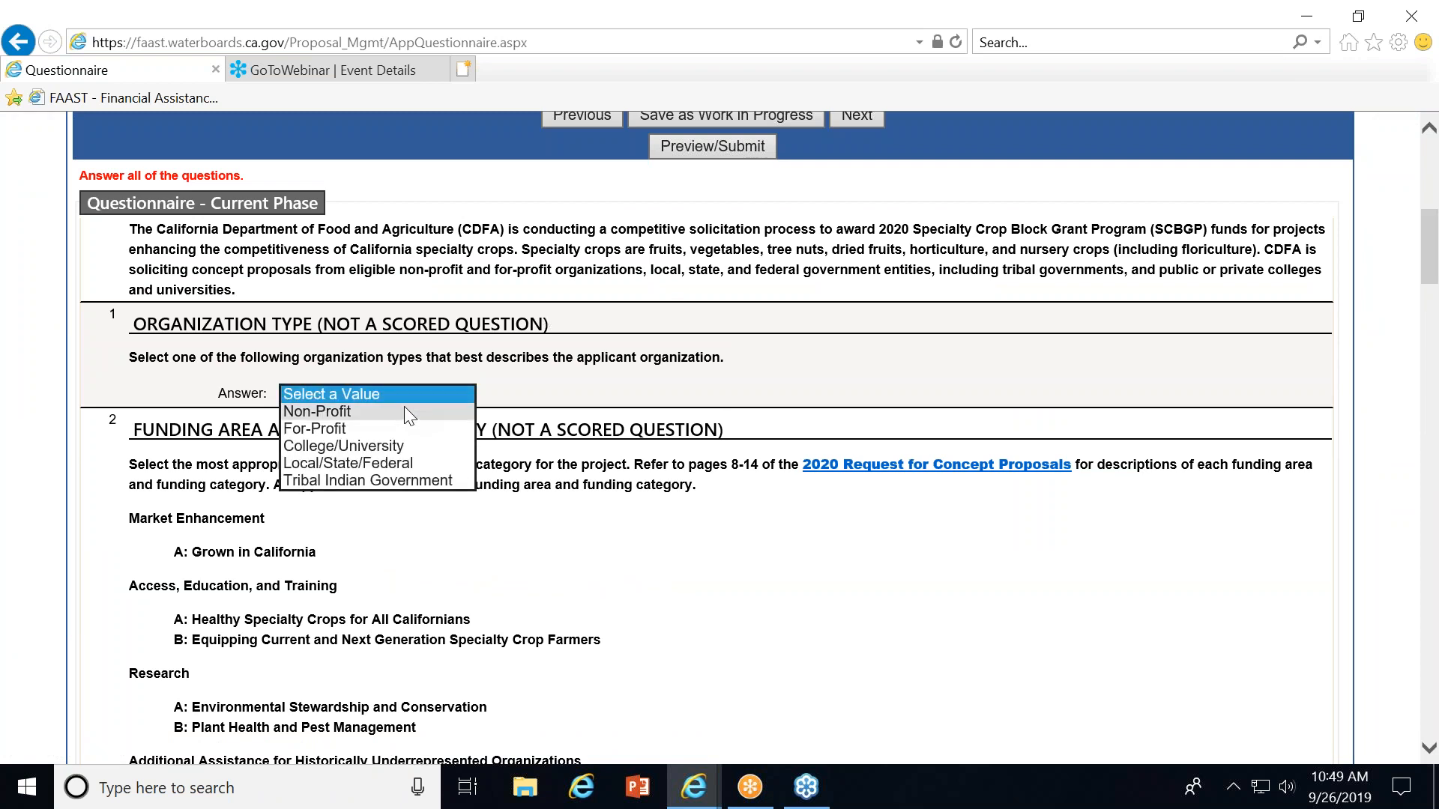
click(404, 410)
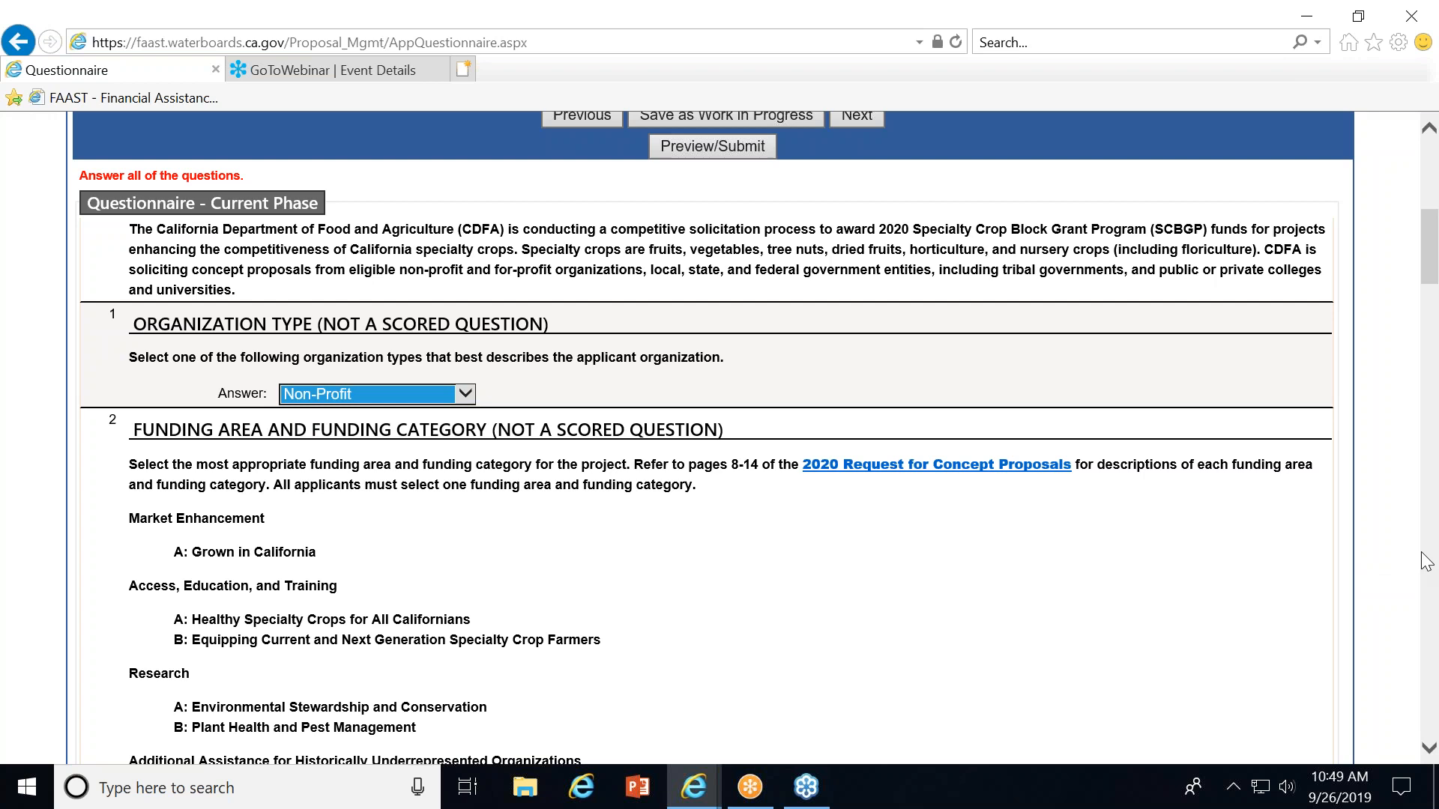
Leave the questionnaire for the Attachments tab, confirming to leave without saving.
click(1428, 472)
scroll(1124, 488, up, 2)
scroll(666, 517, up, 1)
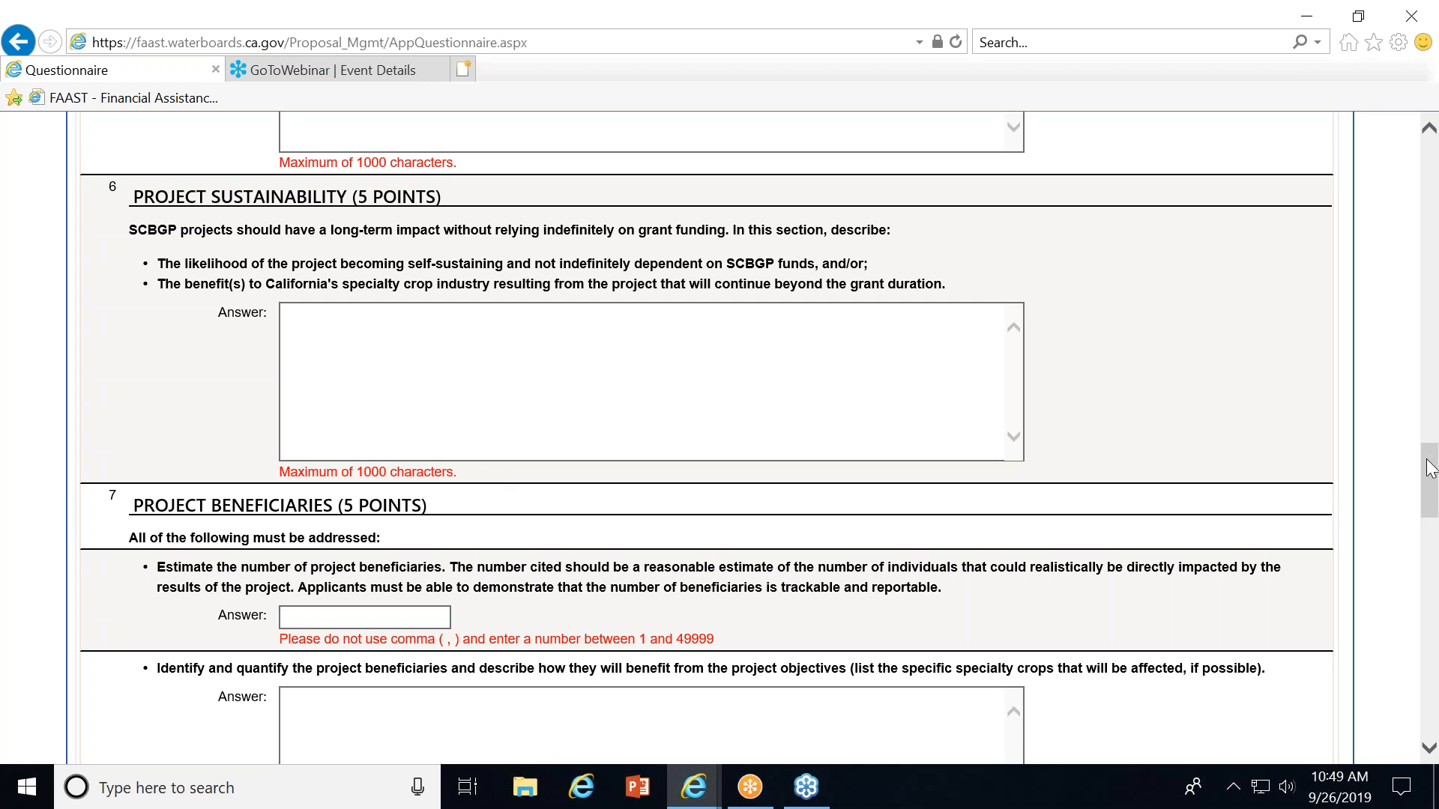
drag(1429, 475, 1405, 199)
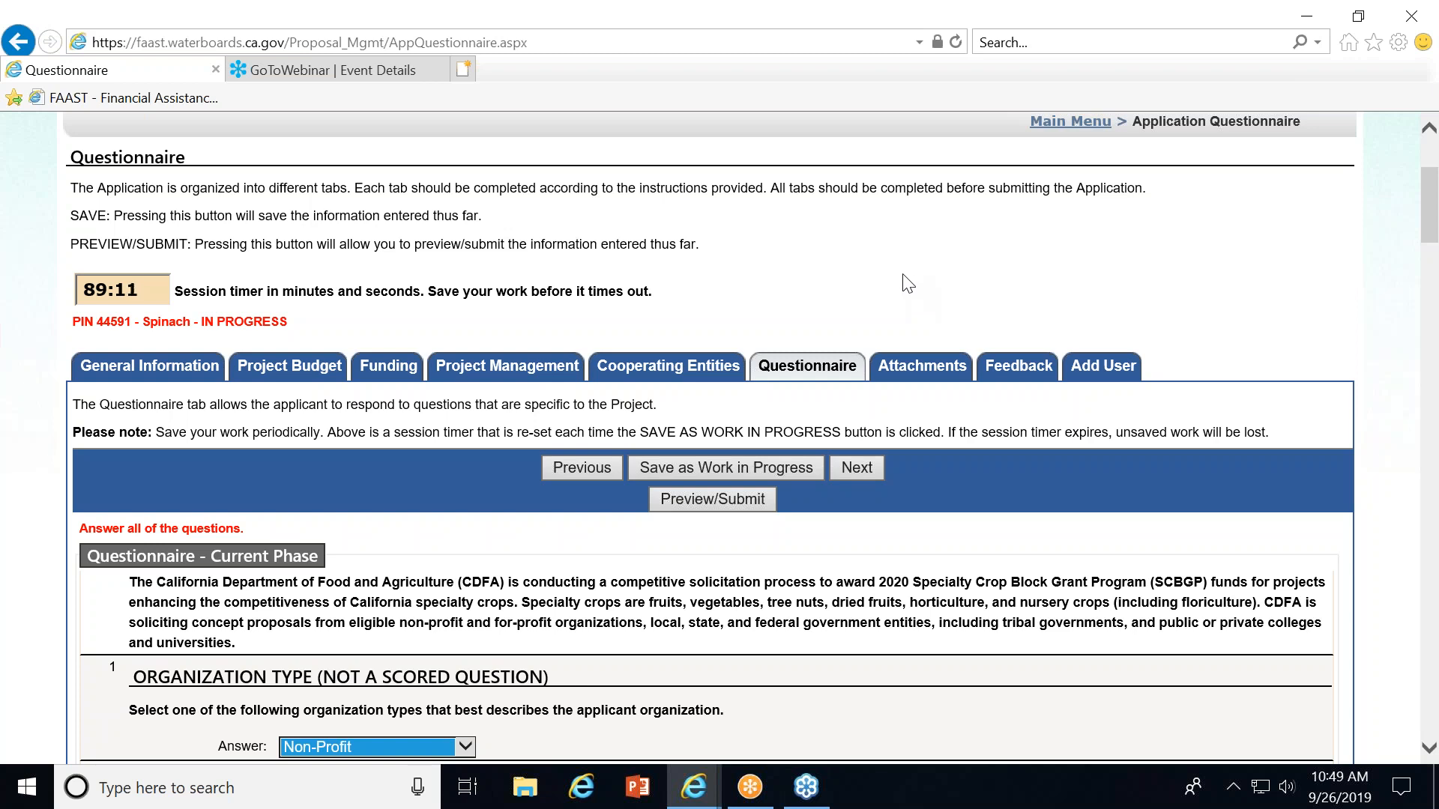
click(917, 370)
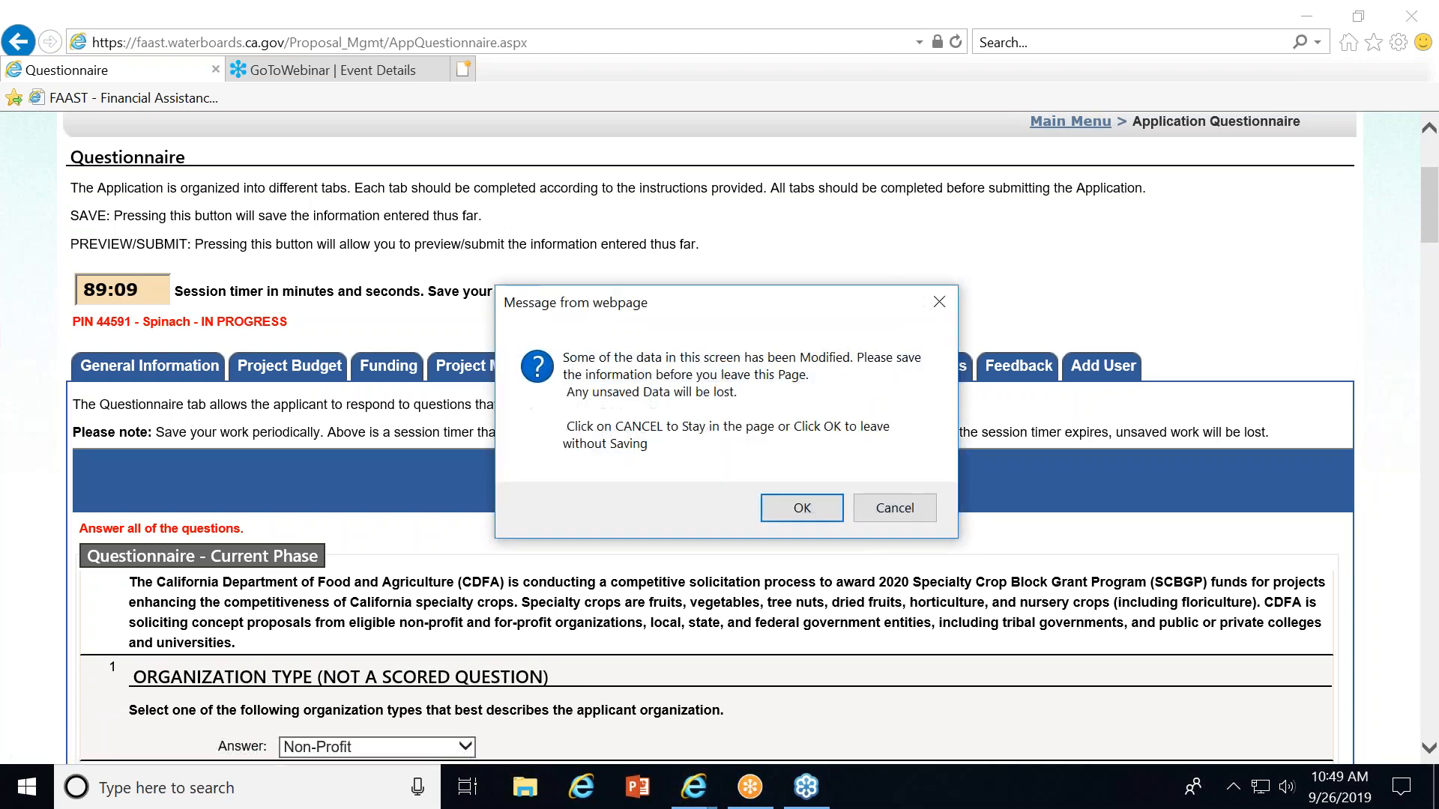
click(800, 516)
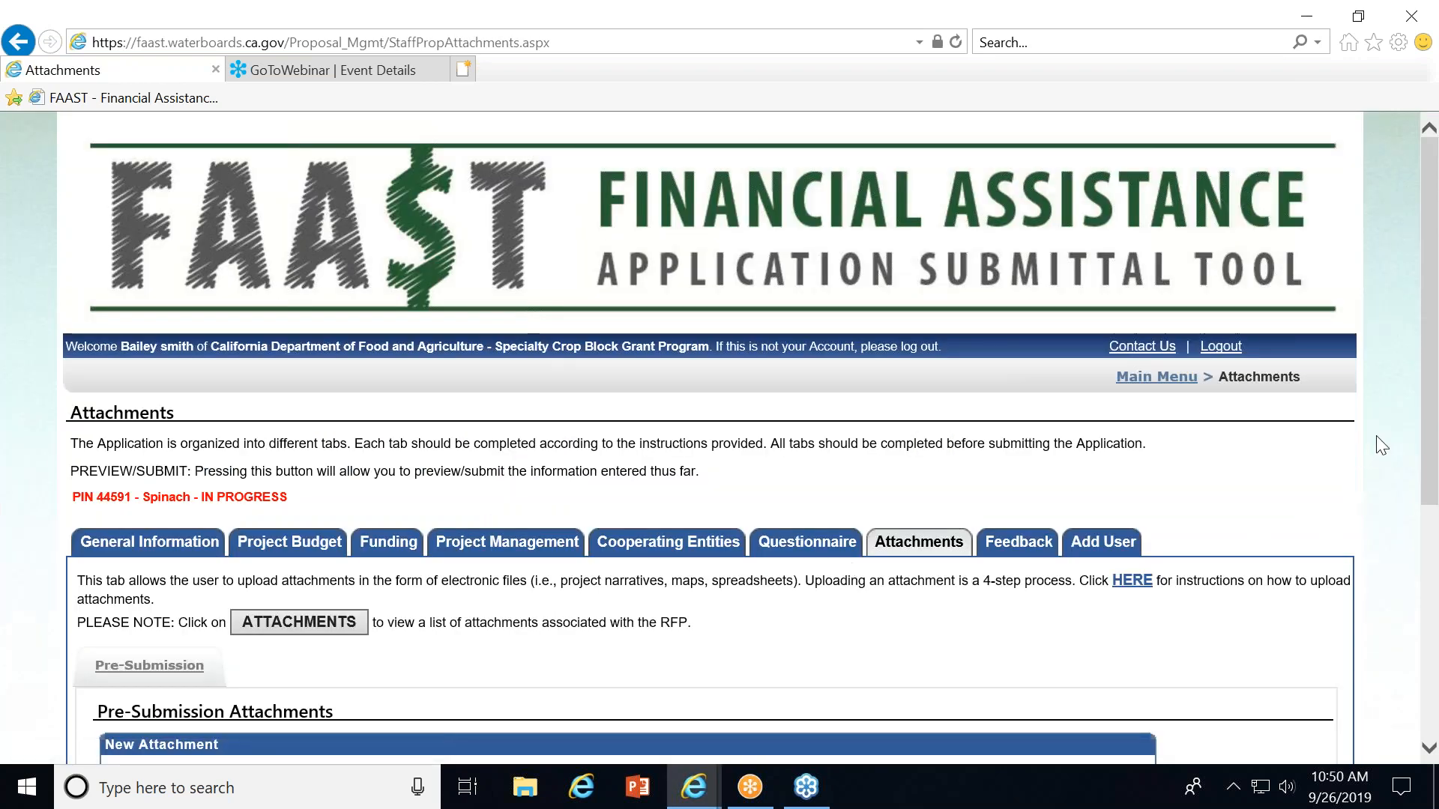
Attach the 2020SCBGP_BudgetTemplate file under the Concept Proposal Budget - Grant Funds Requested category.
drag(1436, 391, 1436, 594)
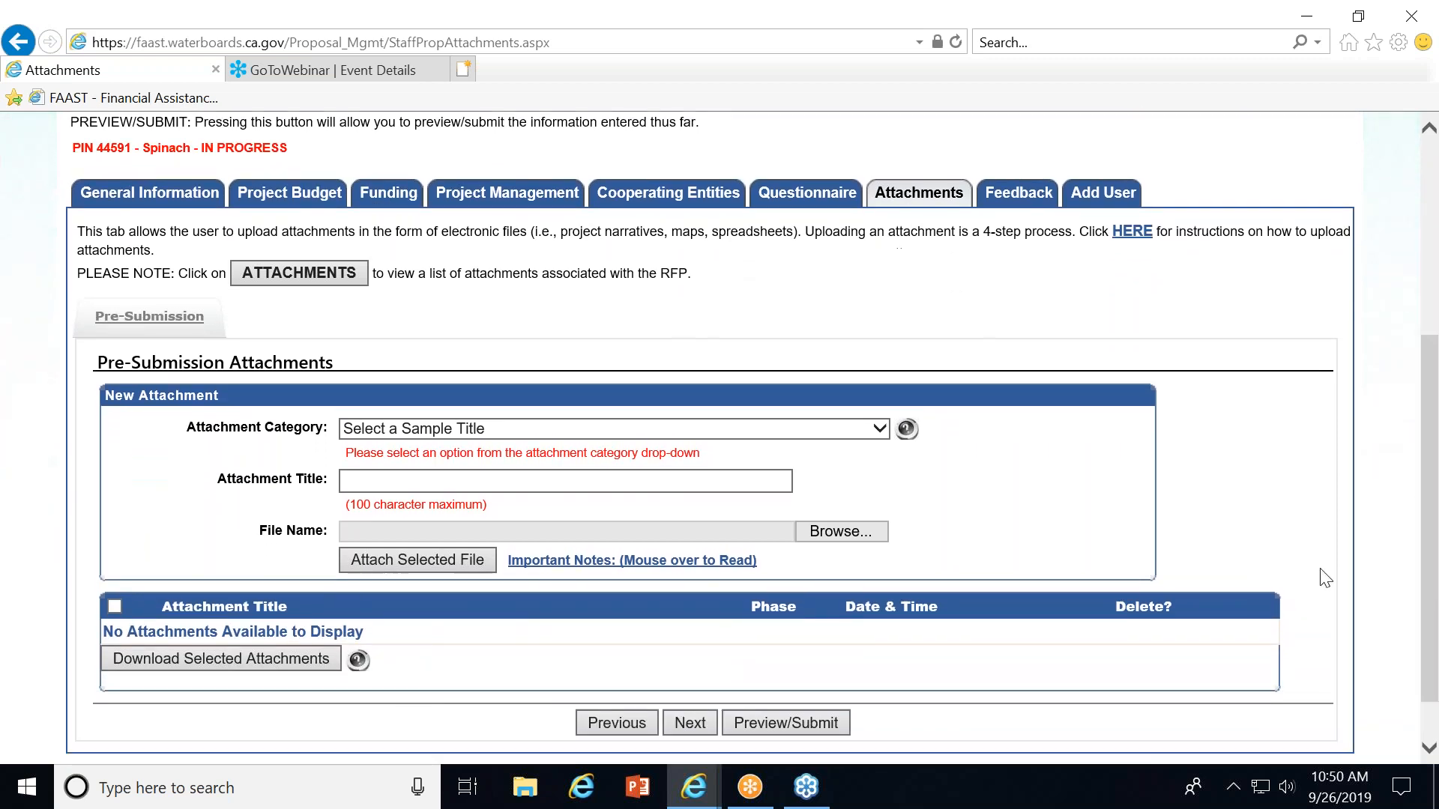
click(880, 429)
click(556, 447)
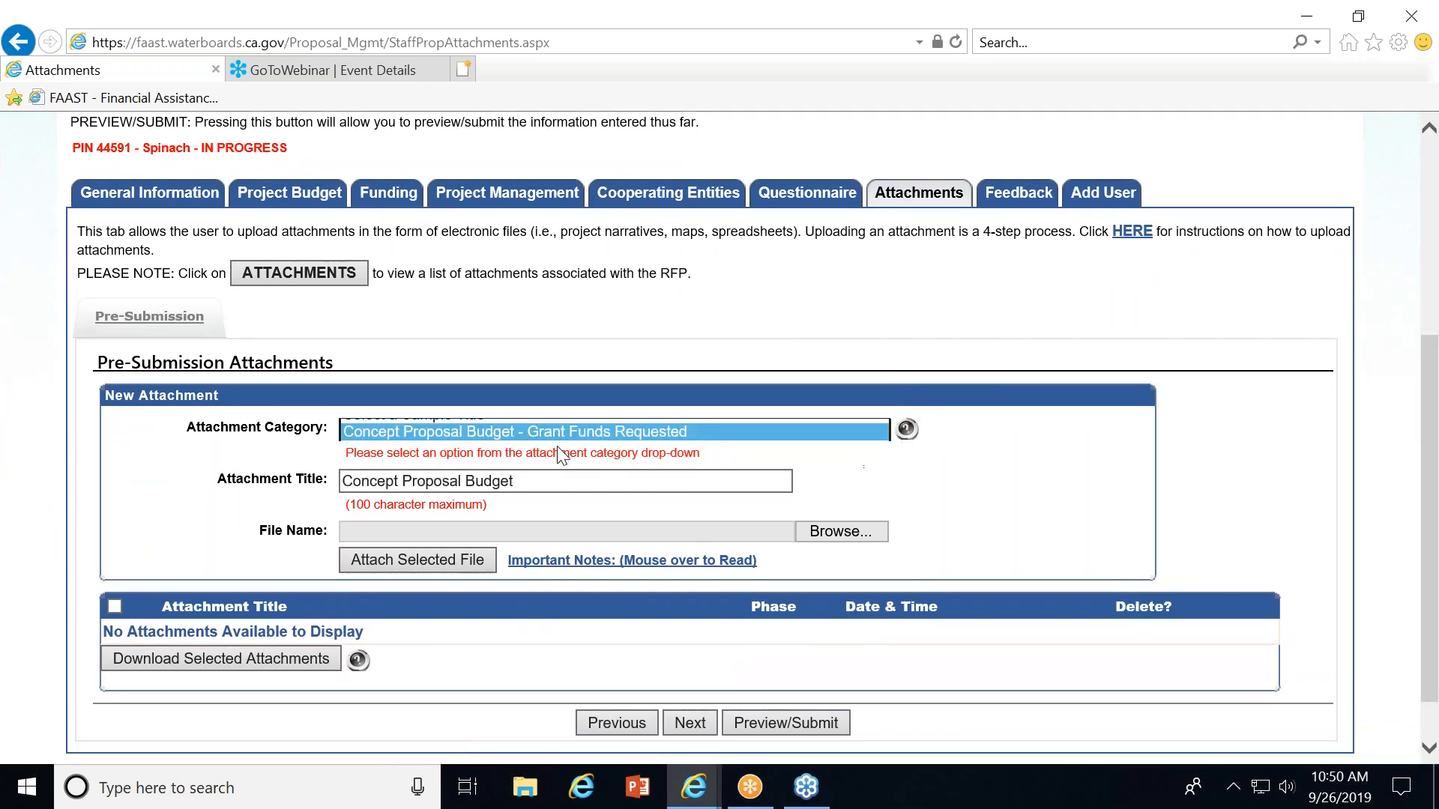
click(838, 532)
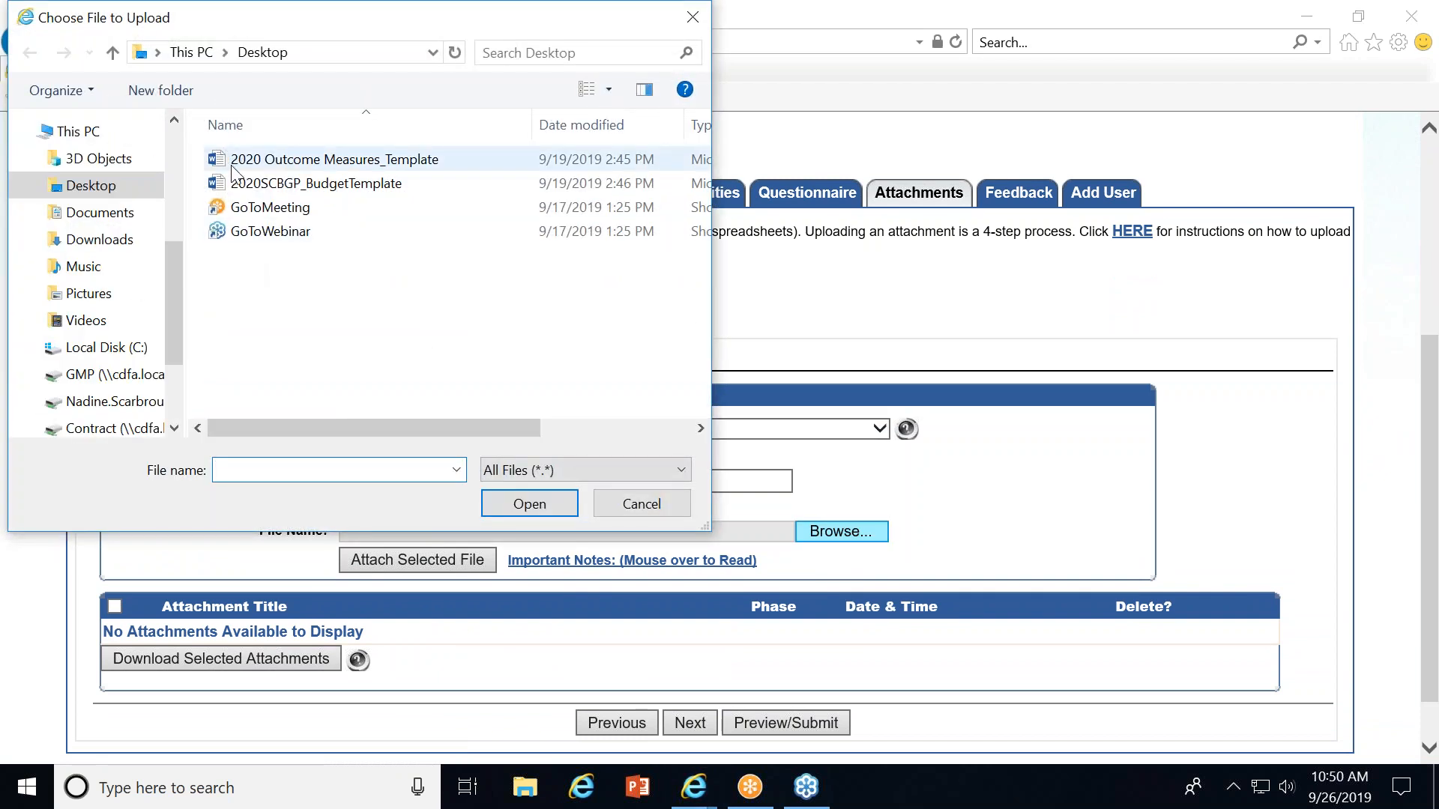
click(247, 183)
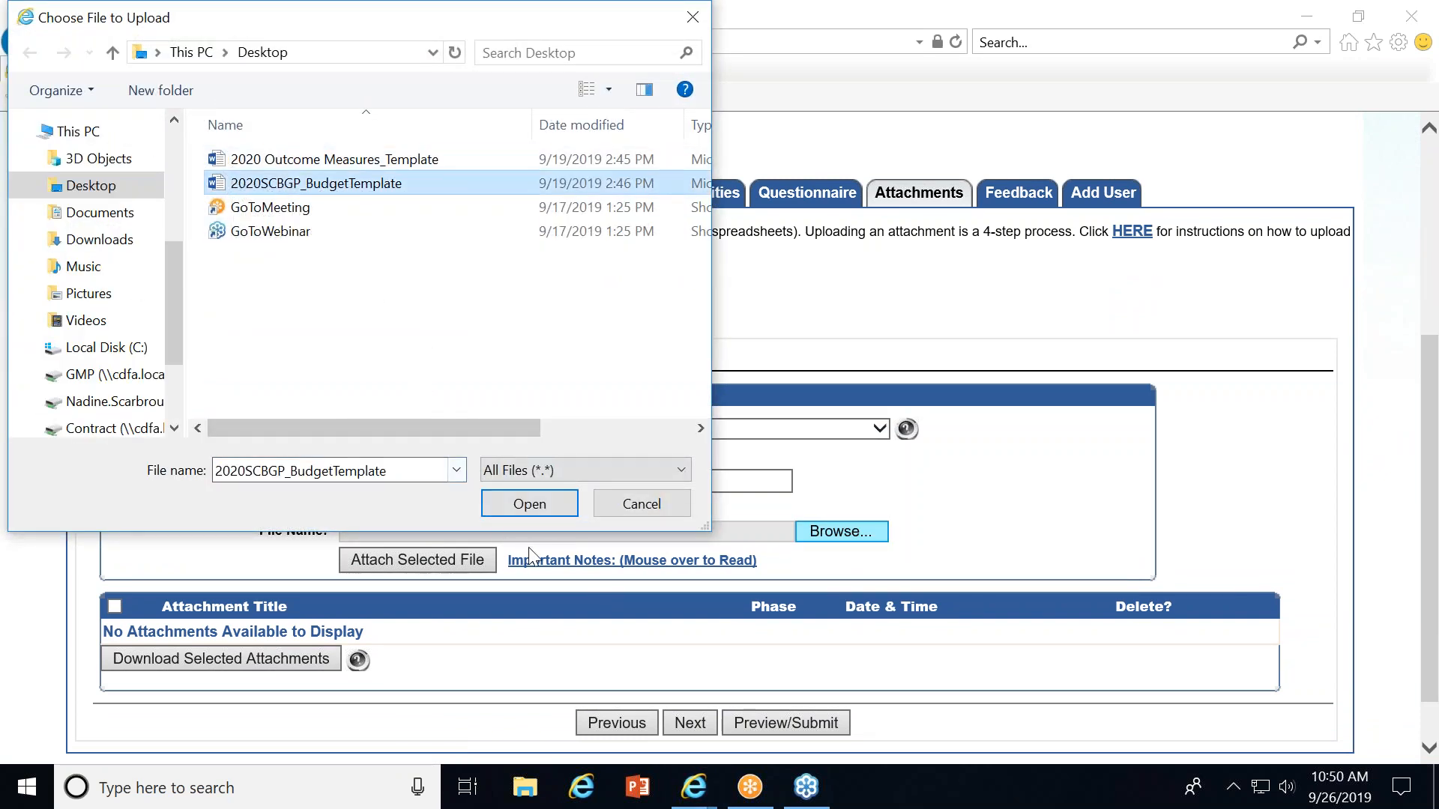
click(528, 504)
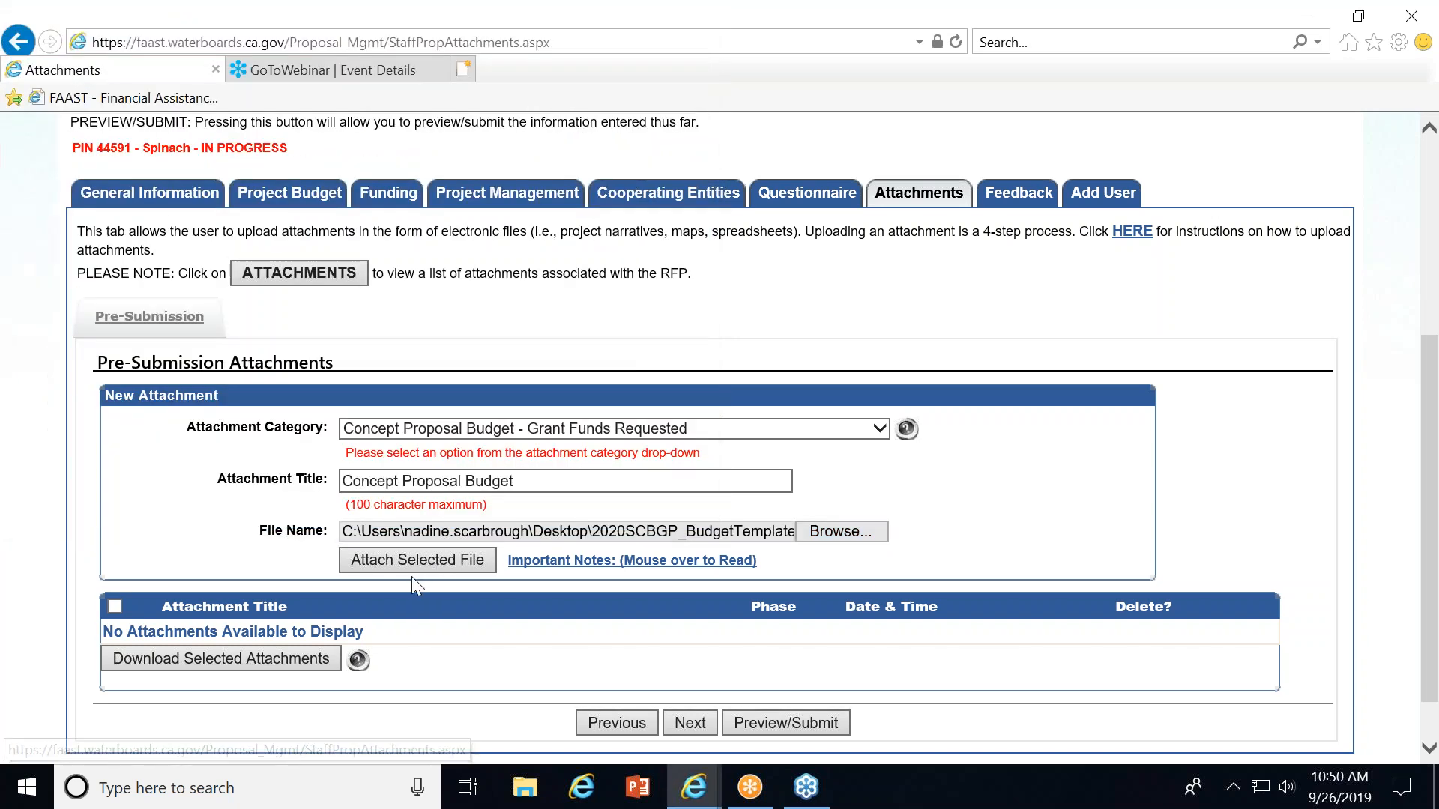
click(405, 563)
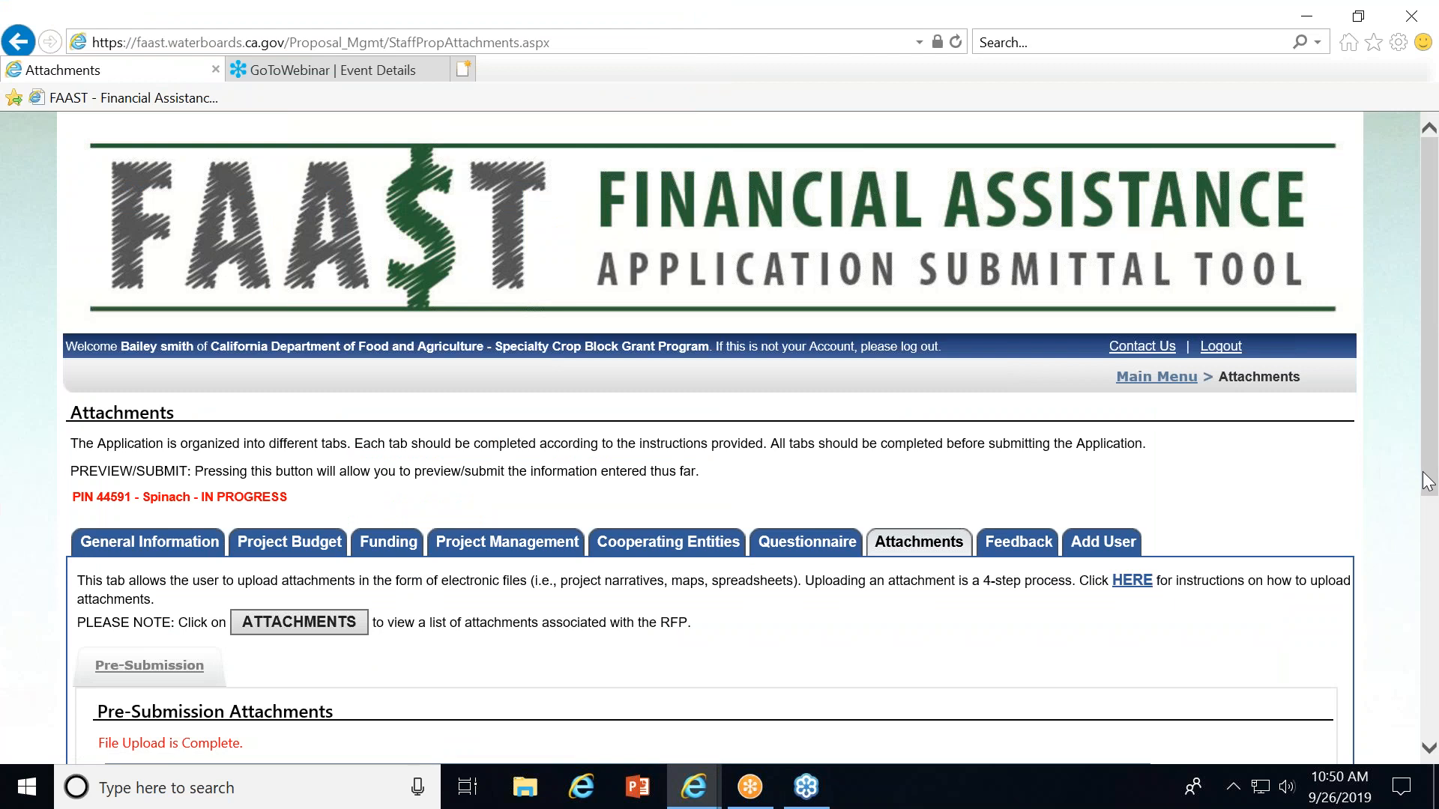
Check the uploaded attachment list, then view the Feedback and Add User tabs.
drag(1429, 486, 1431, 730)
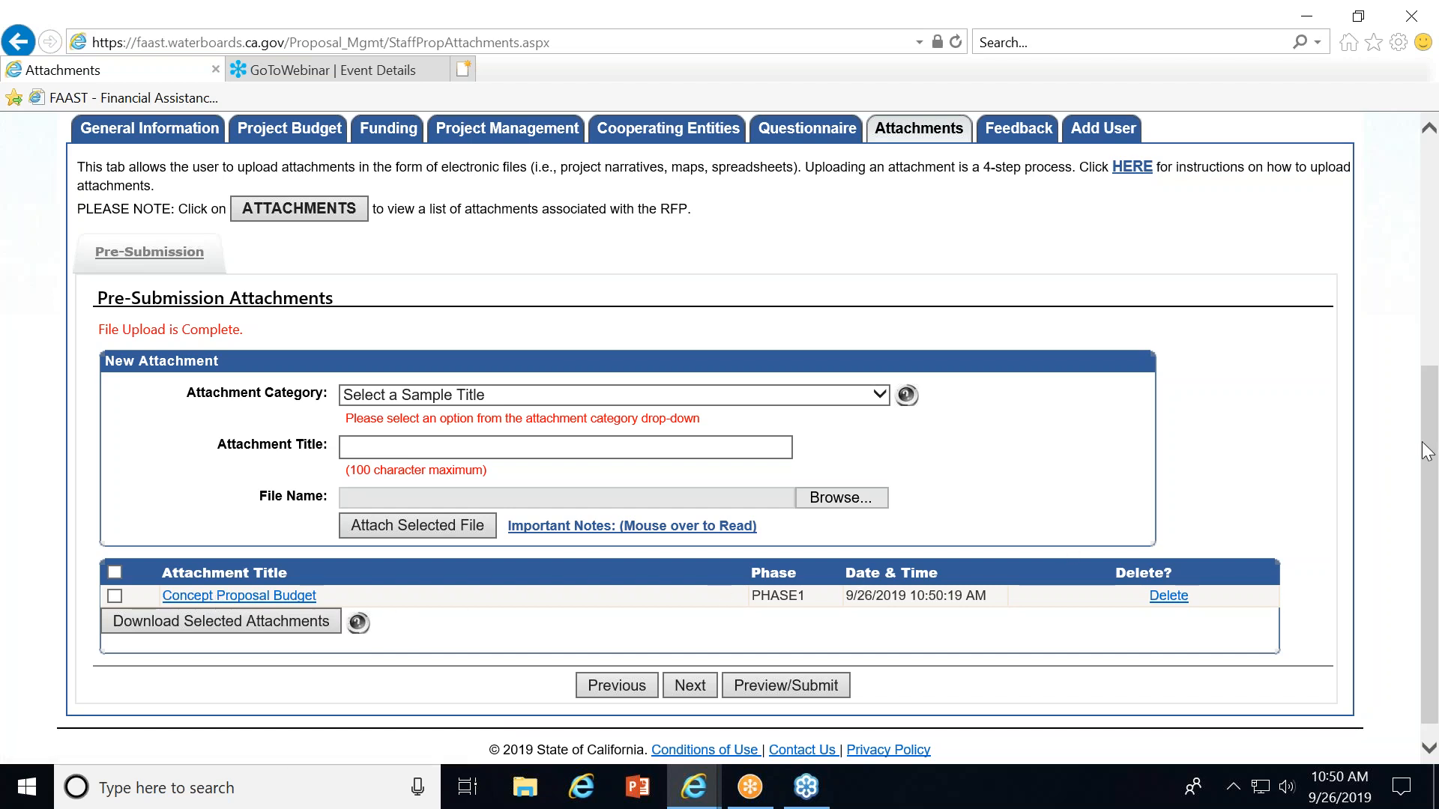
scroll(1425, 450, up, 3)
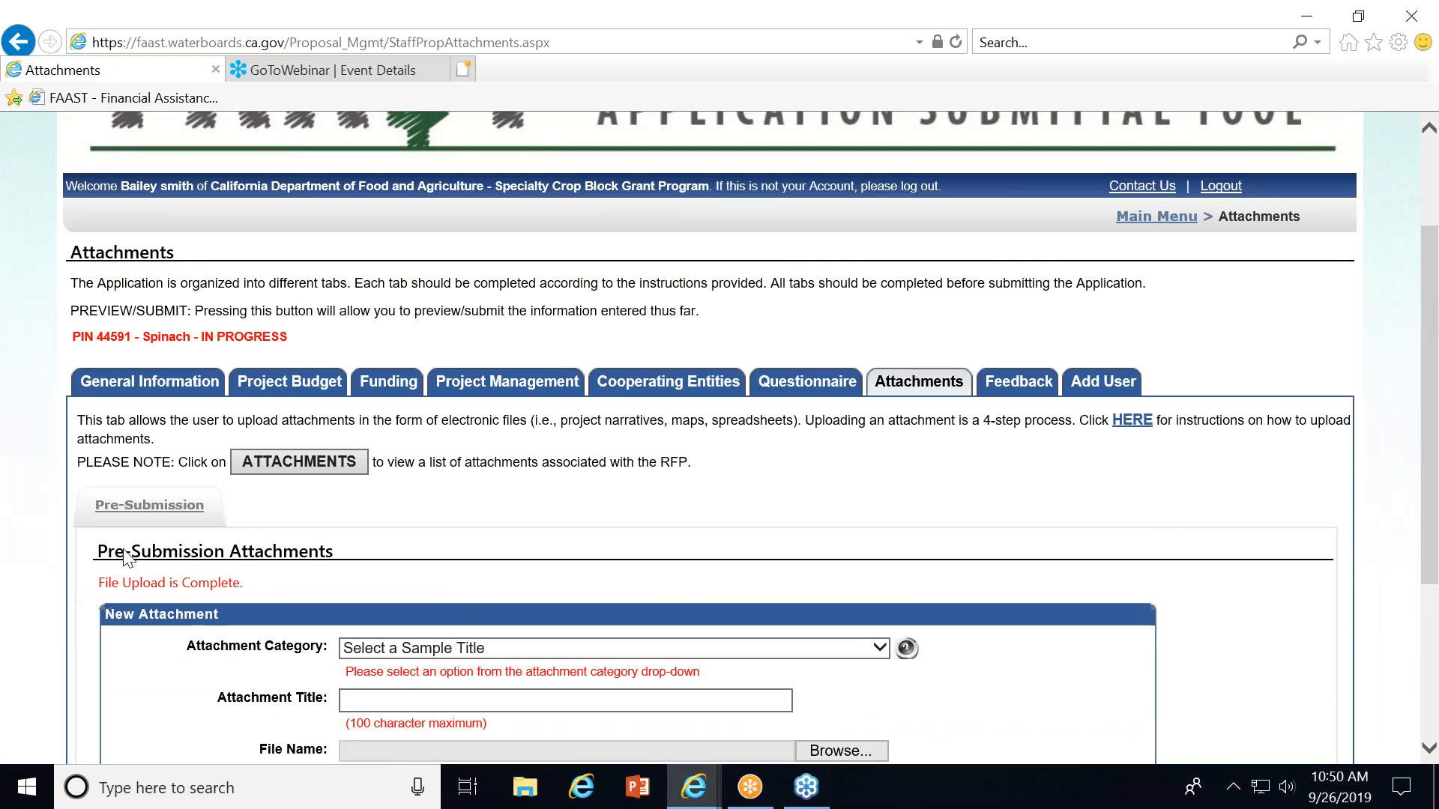
click(1017, 383)
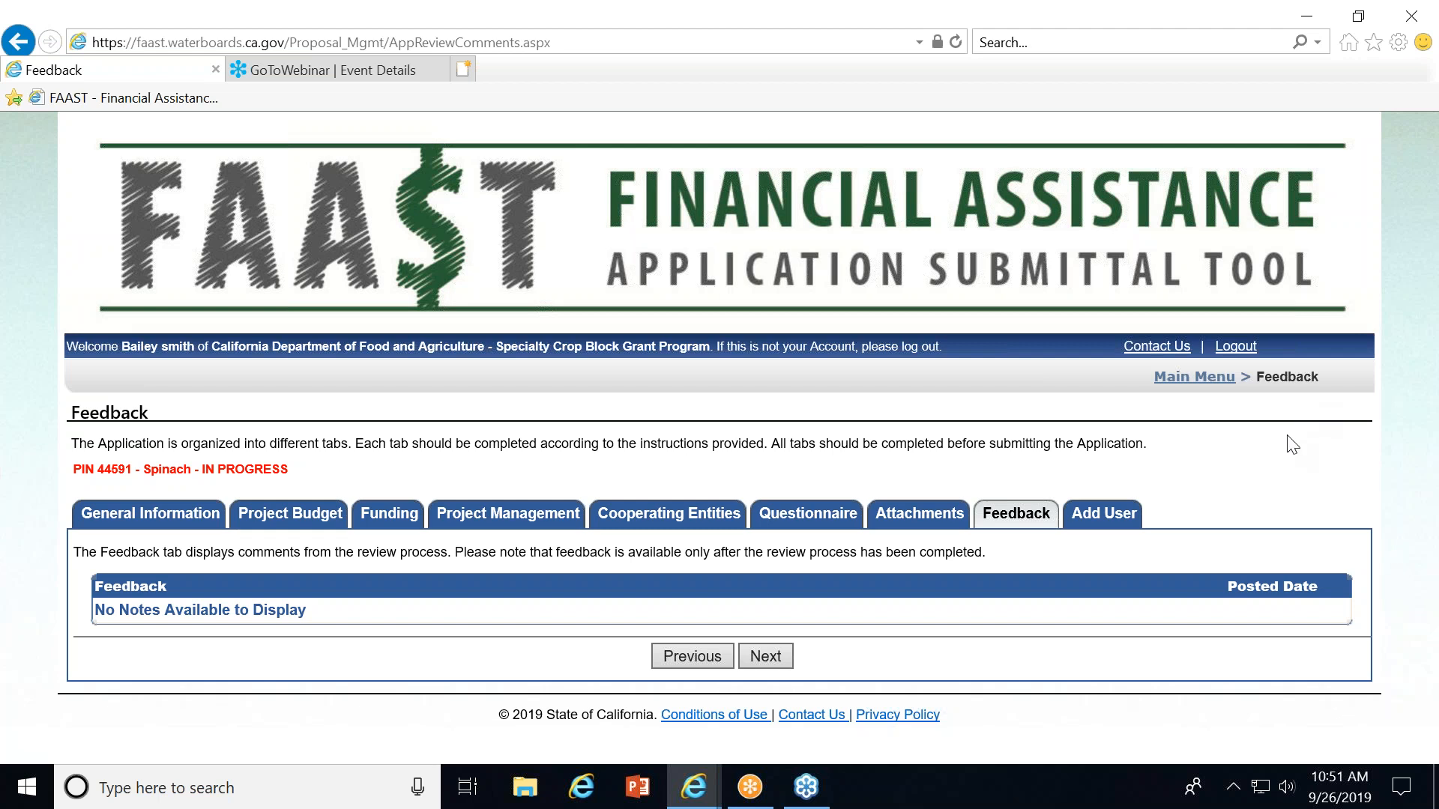
click(1109, 515)
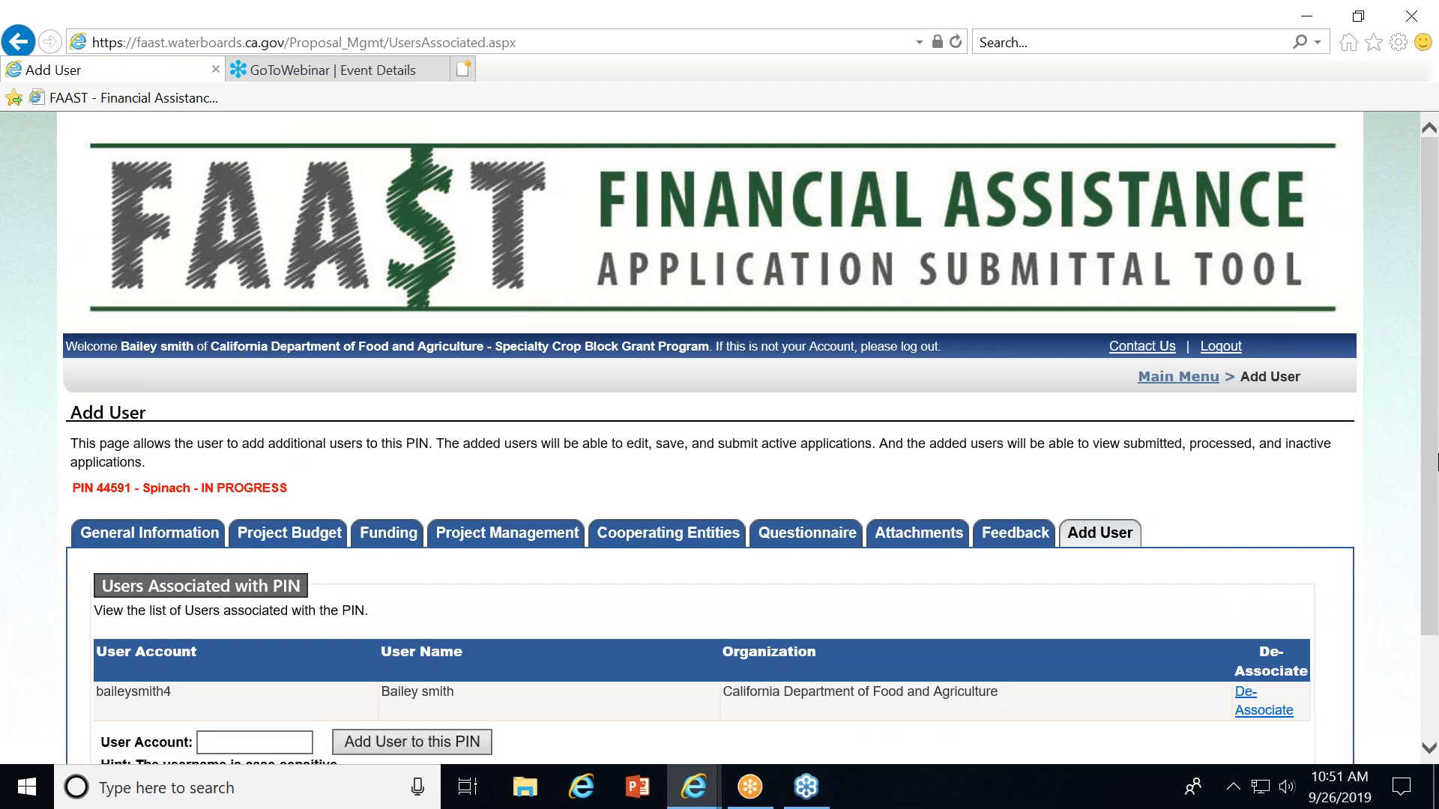
drag(1430, 454, 1433, 602)
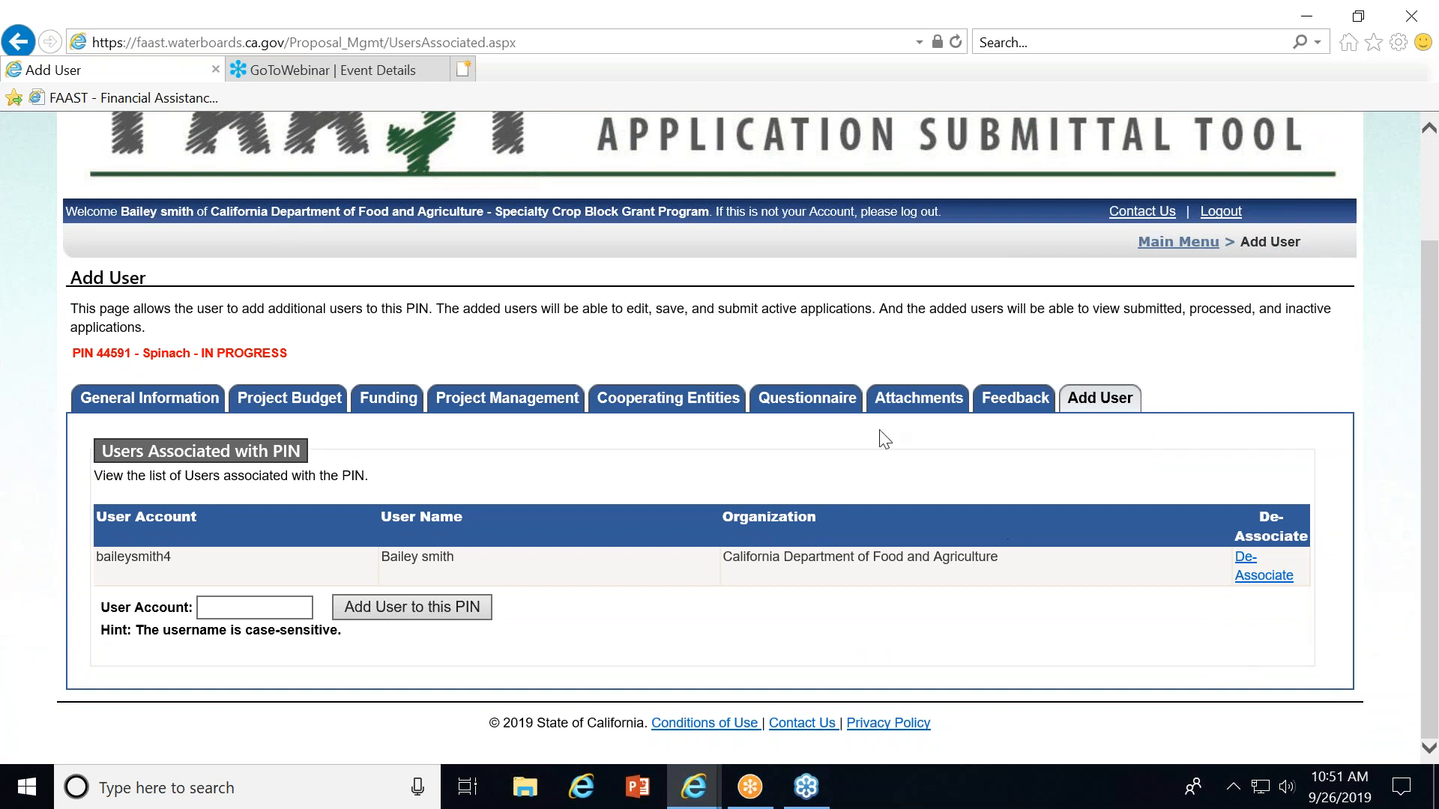
Return to the Questionnaire, open the application preview, dismiss its notice and scroll through the previewed answers.
click(781, 400)
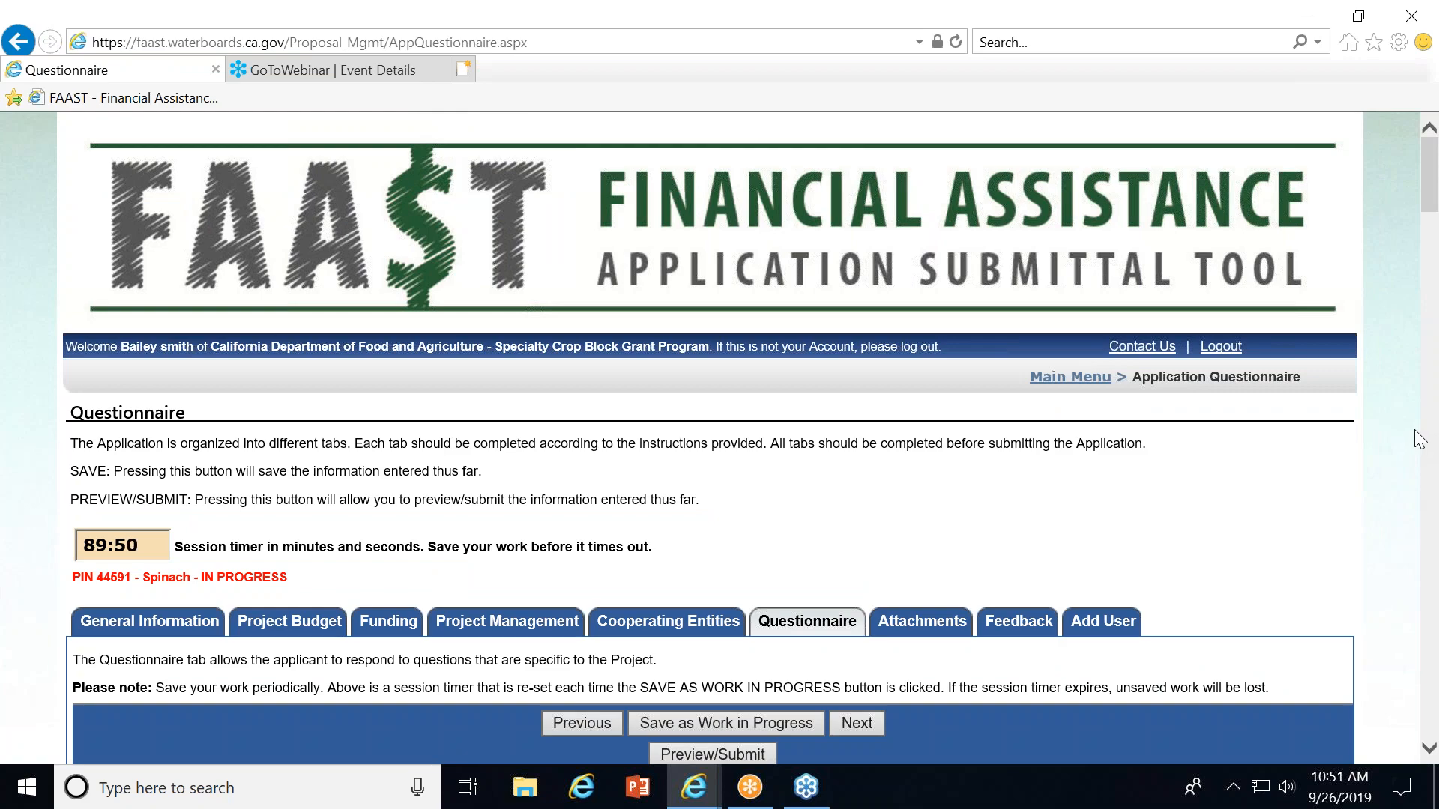
scroll(1428, 458, down, 20)
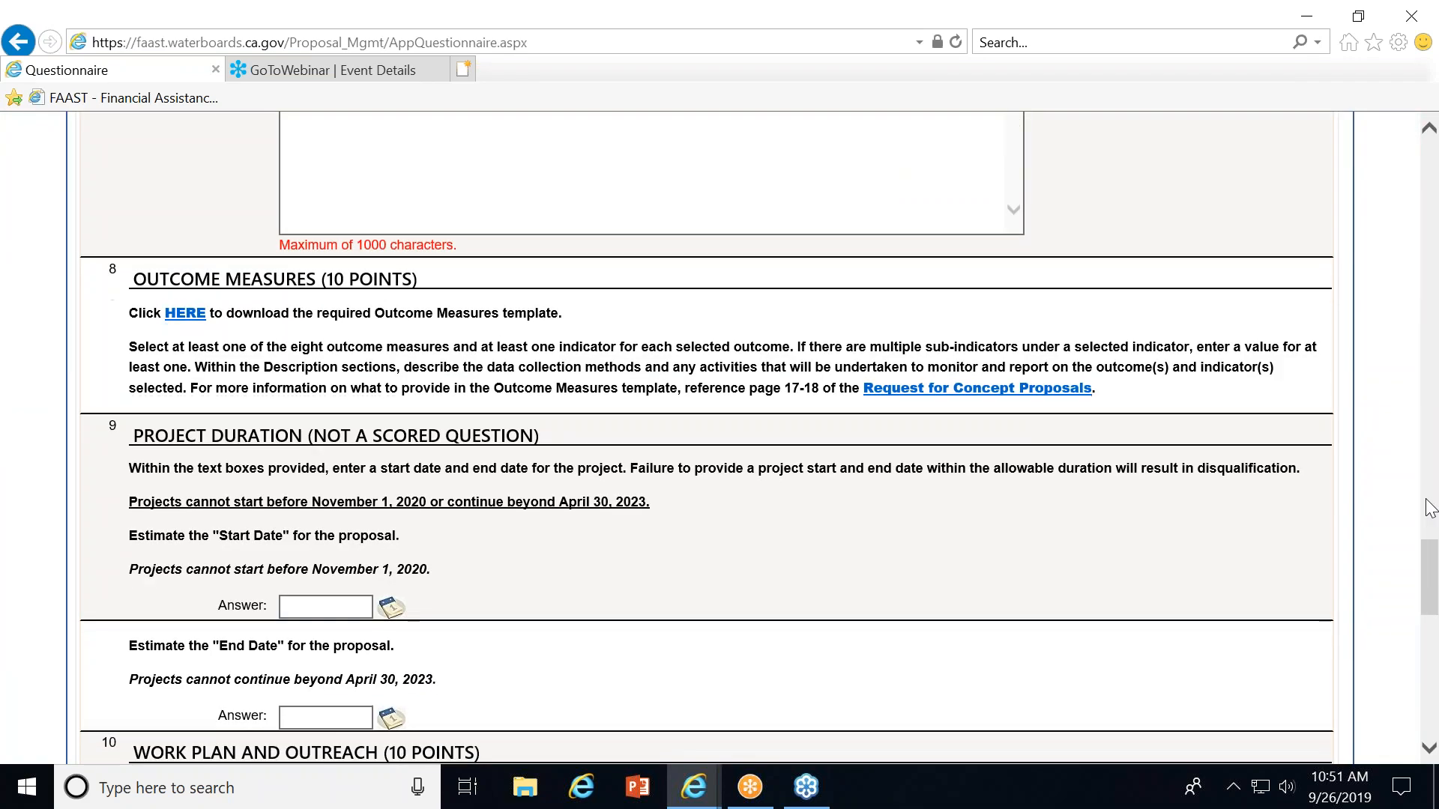
click(1426, 500)
drag(1428, 523, 1430, 724)
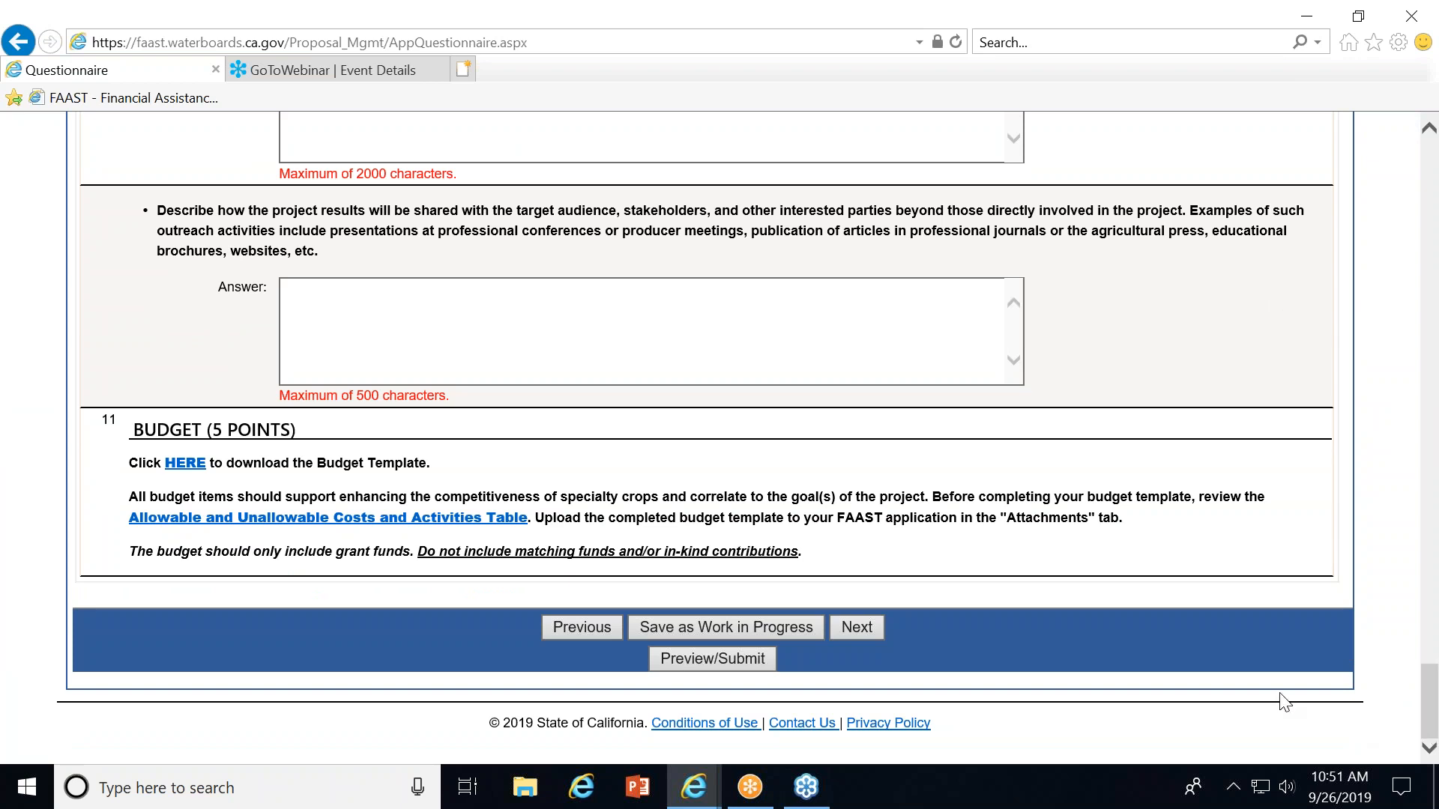
click(690, 668)
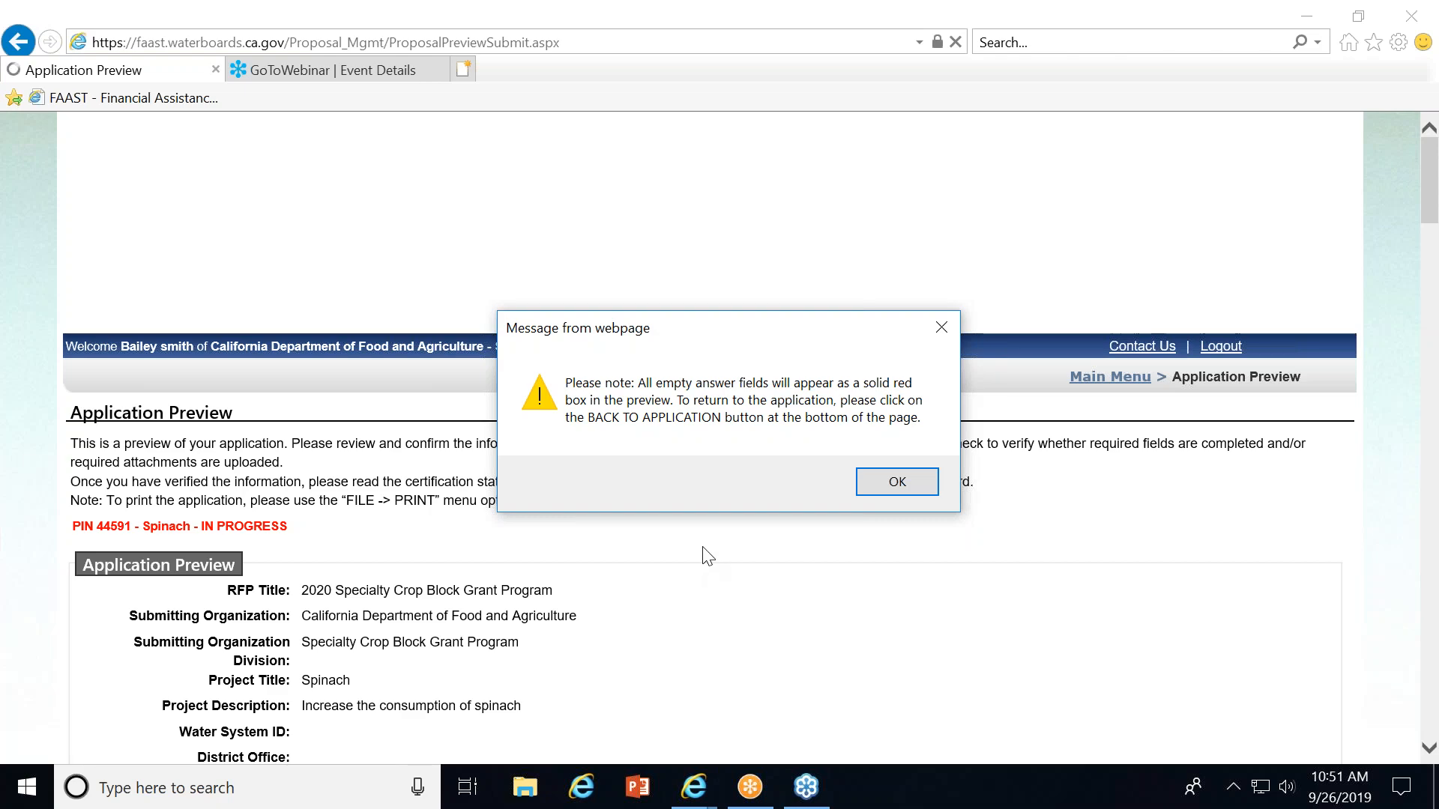
click(895, 480)
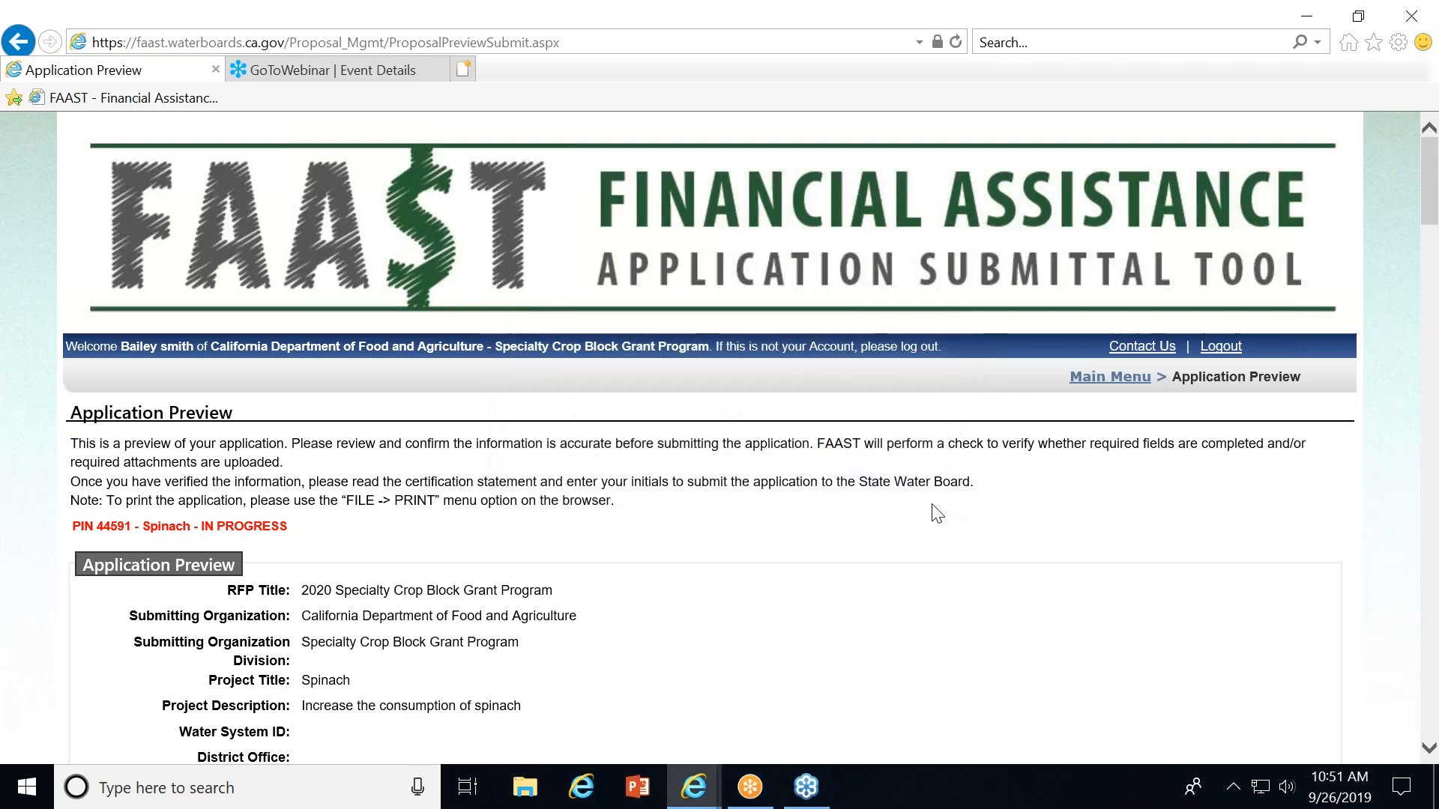
scroll(931, 507, down, 10)
scroll(933, 515, down, 20)
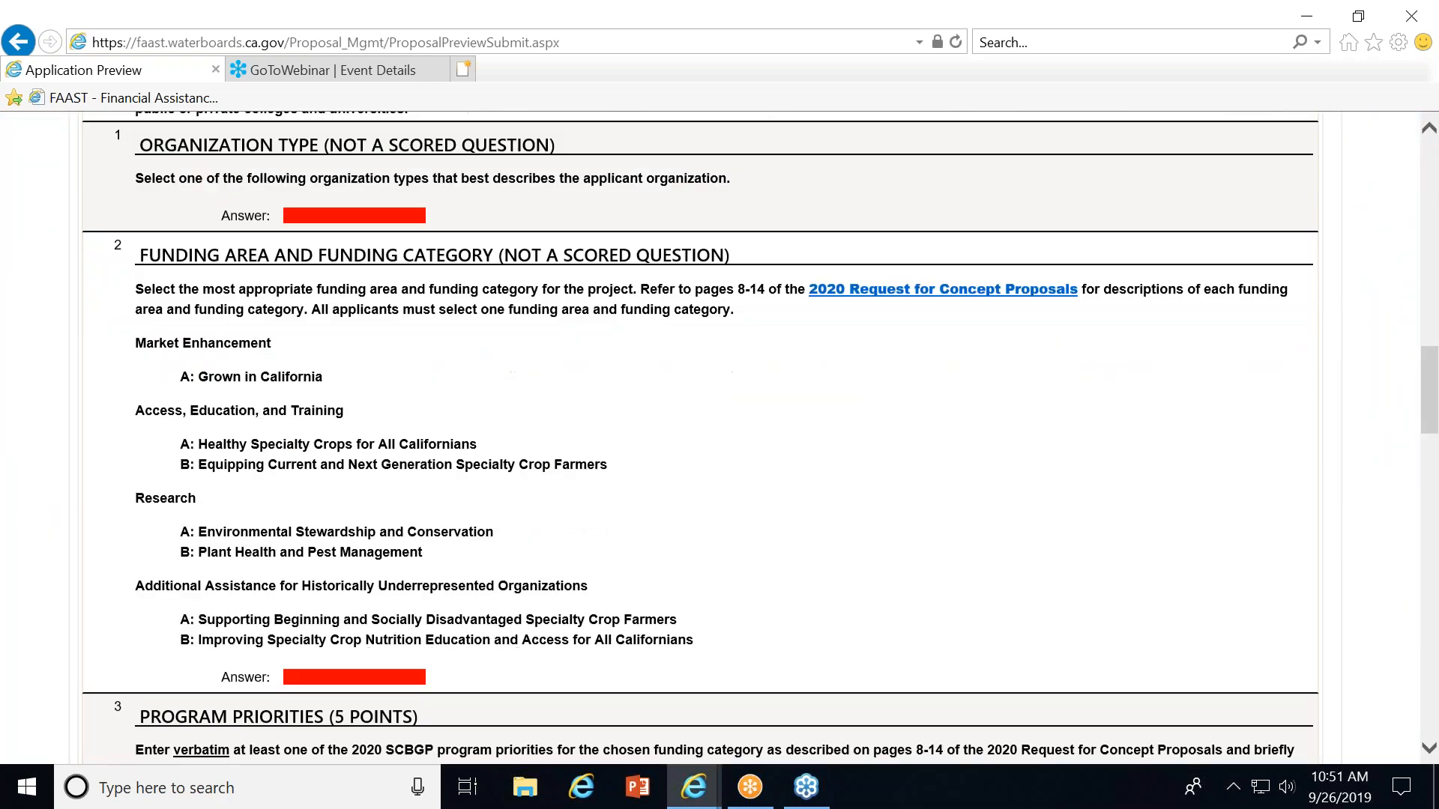
Run the application completion check from the bottom of the preview, dismiss its notice and review the results.
scroll(933, 516, down, 3)
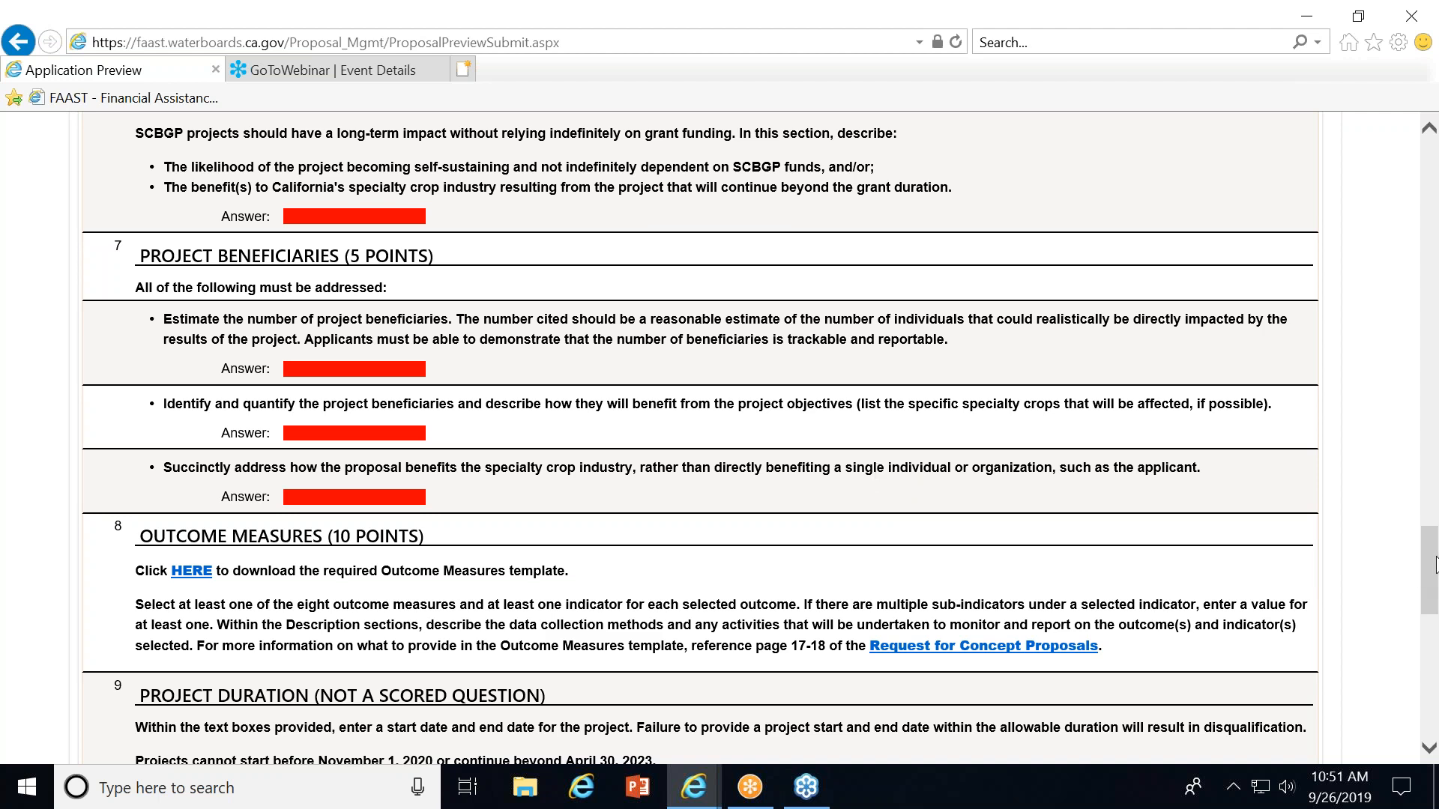
drag(1431, 541, 1433, 691)
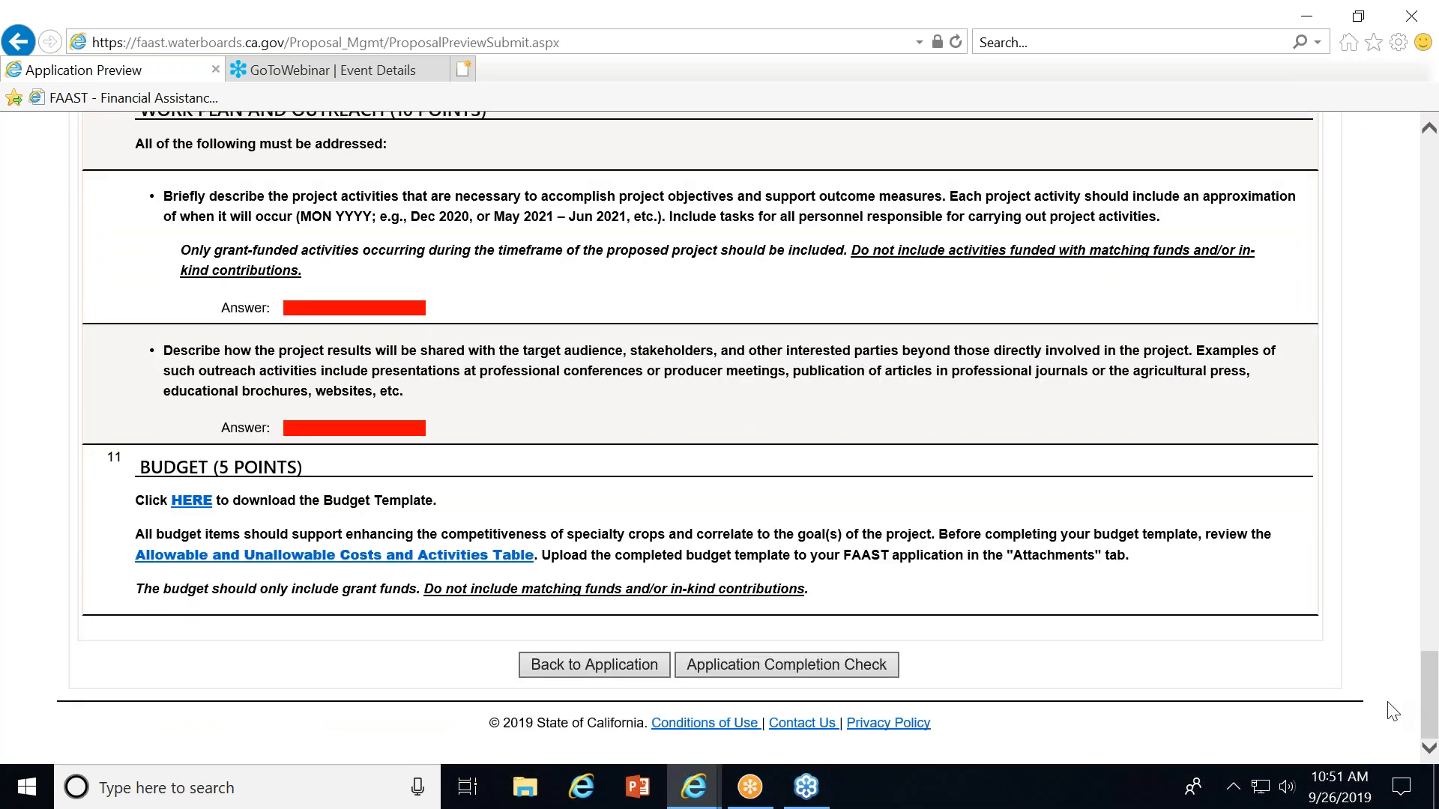
click(804, 663)
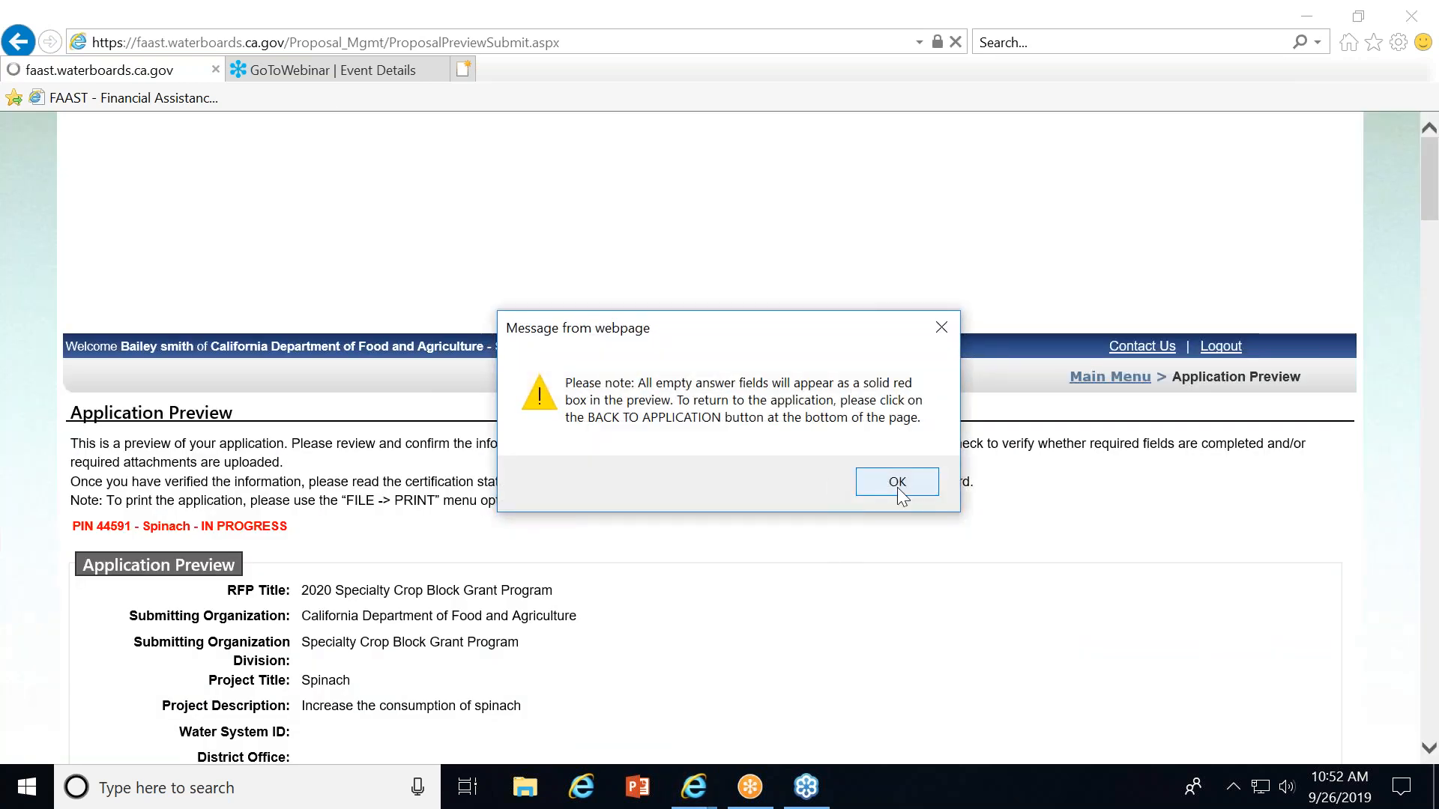
click(897, 482)
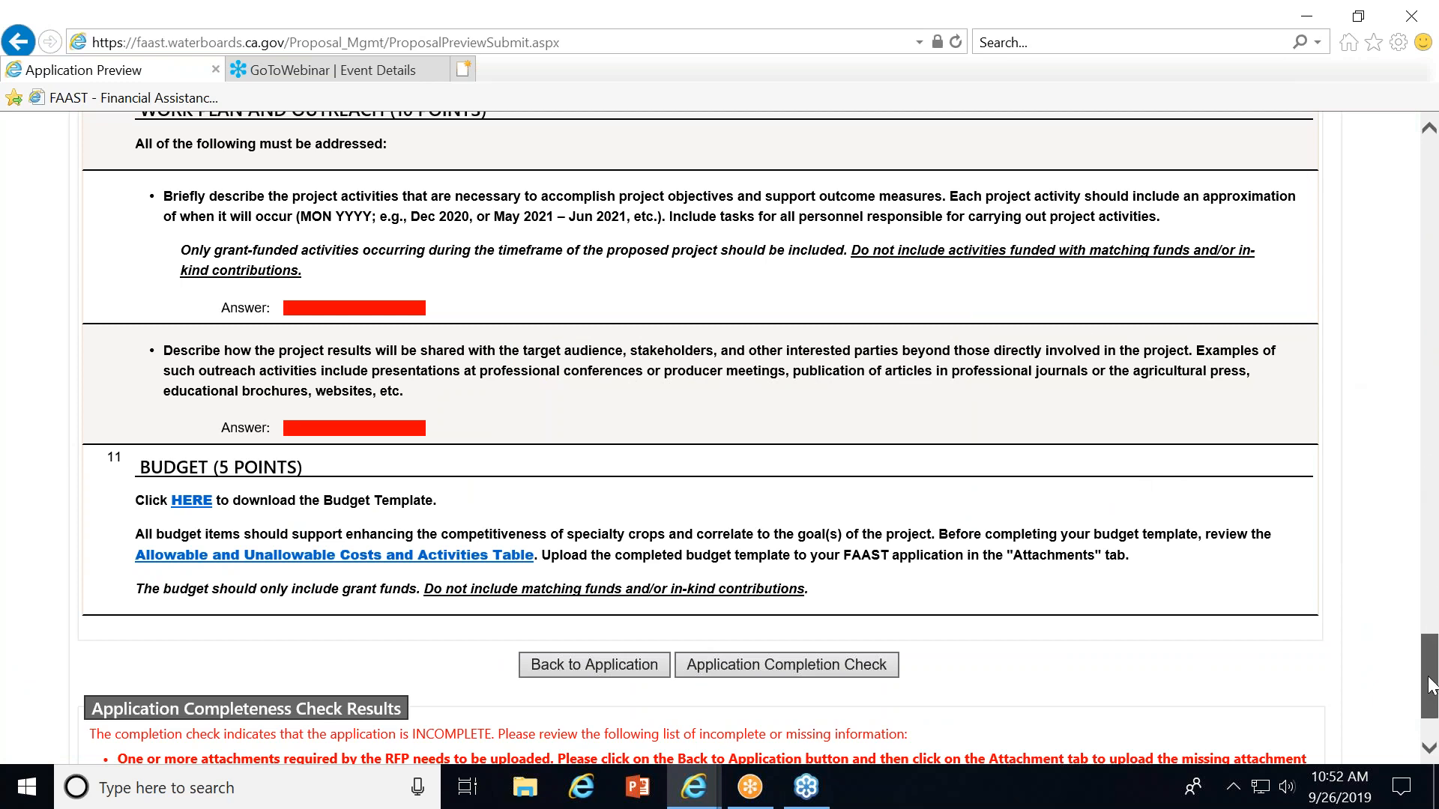
drag(1429, 684, 1431, 708)
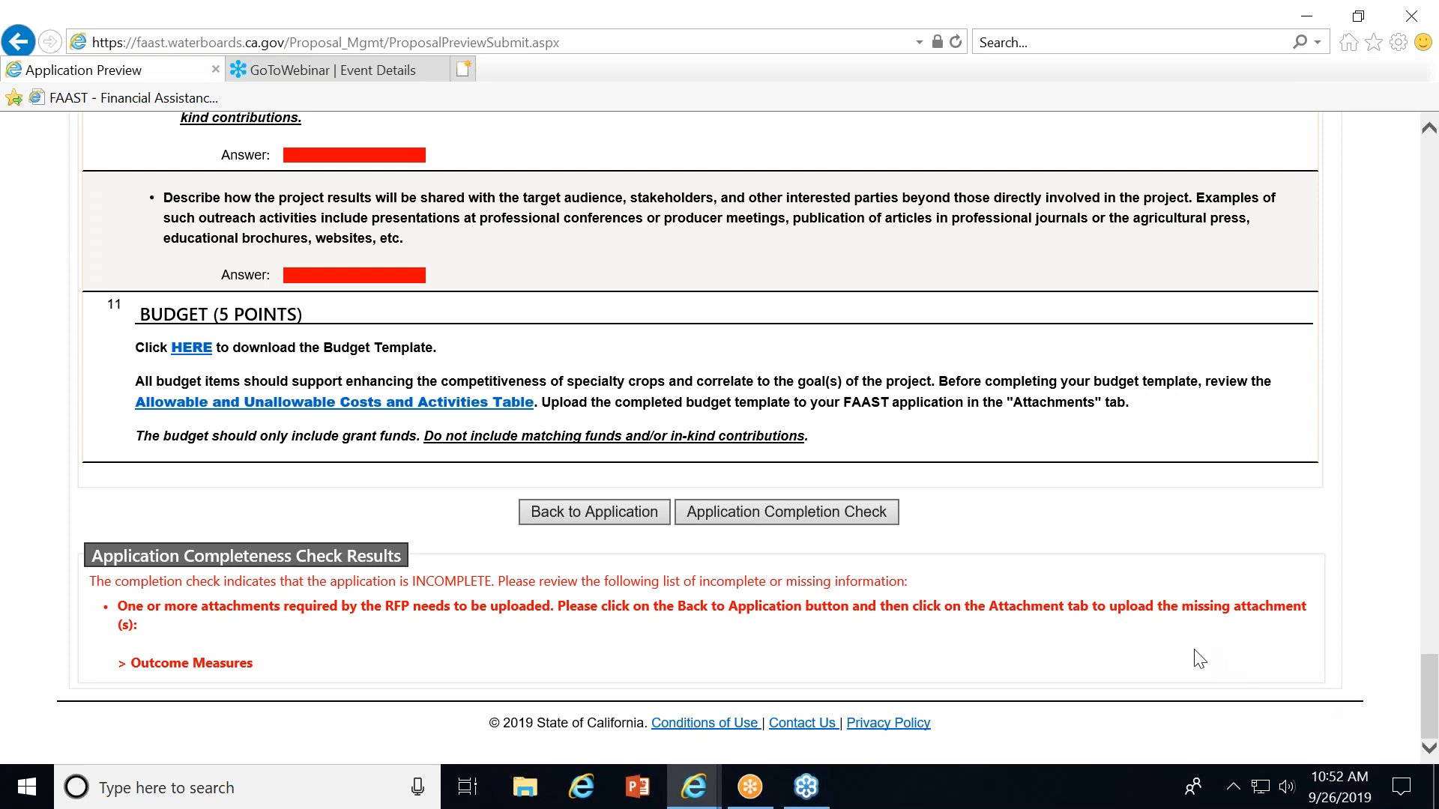
Back in the application's Attachments tab, upload the 2020 Outcome Measures_Template file under the Outcome Measures category.
click(542, 509)
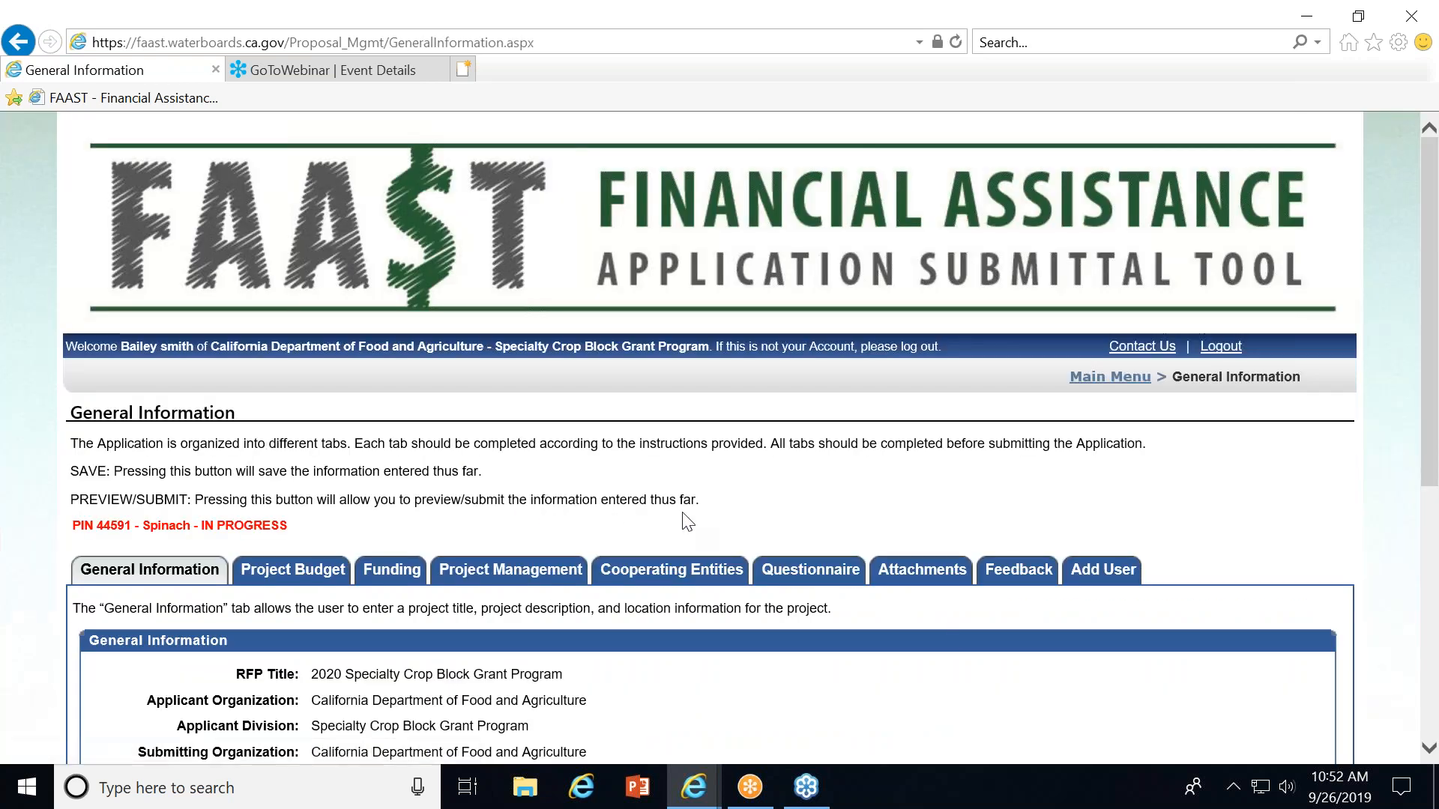
click(887, 574)
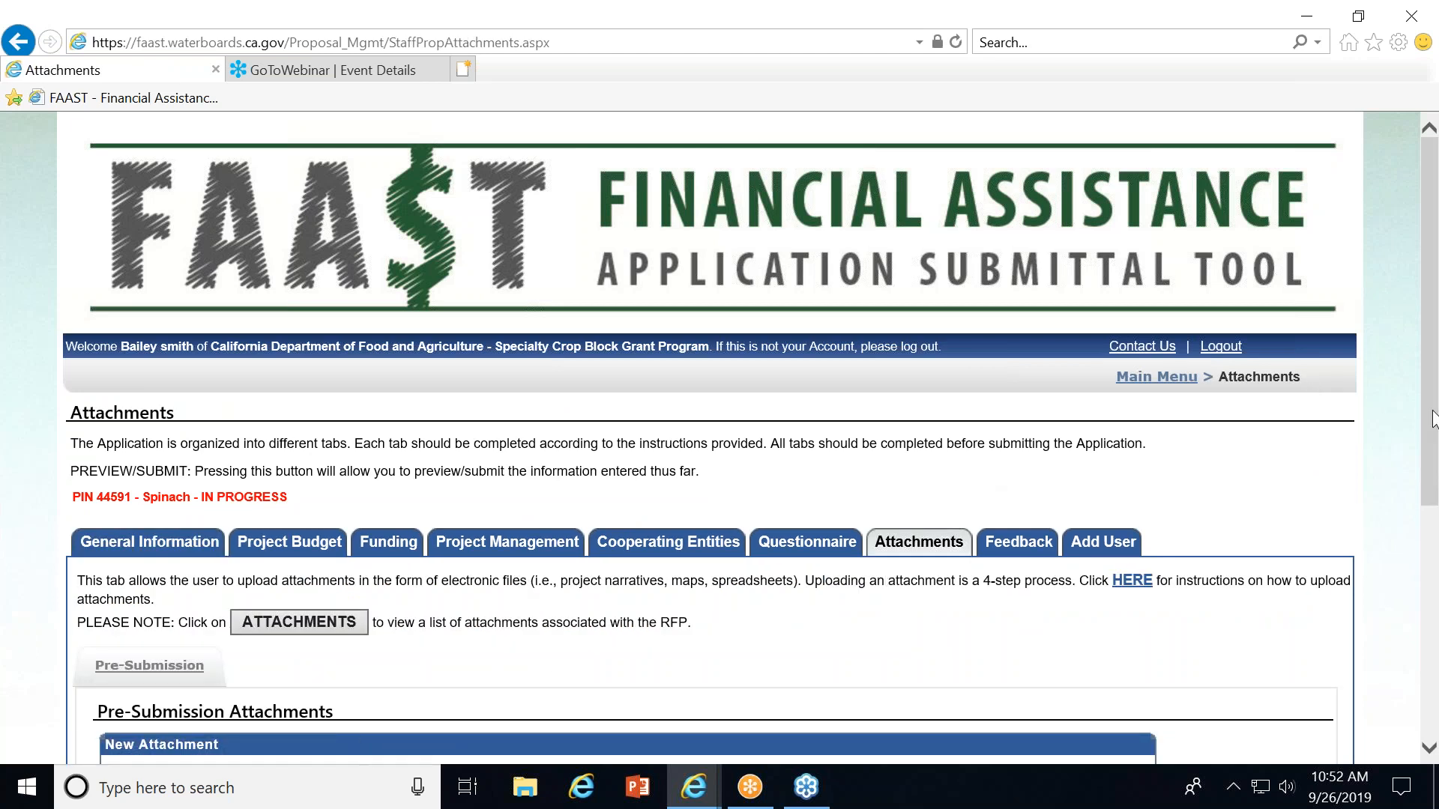
scroll(1437, 418, down, 5)
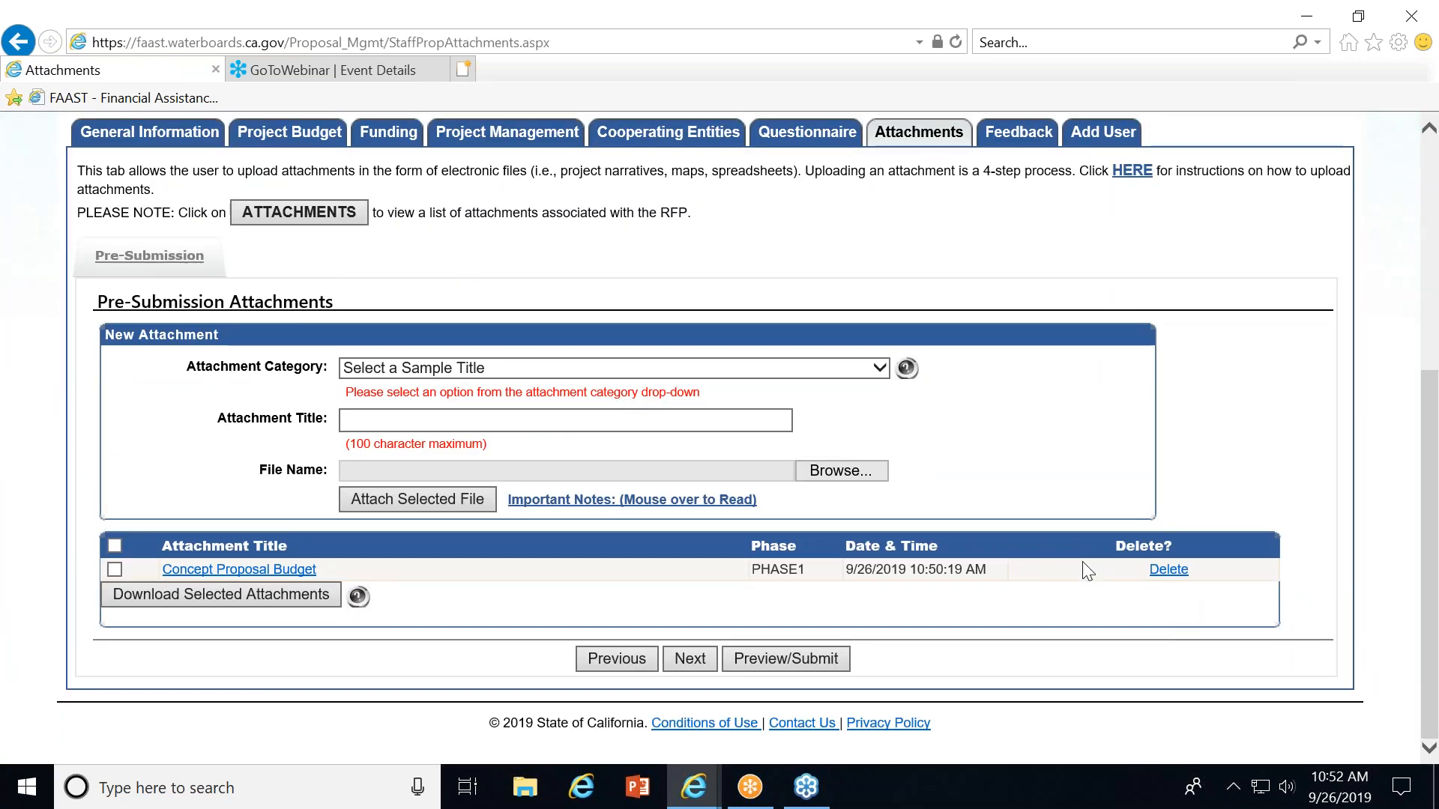
click(448, 370)
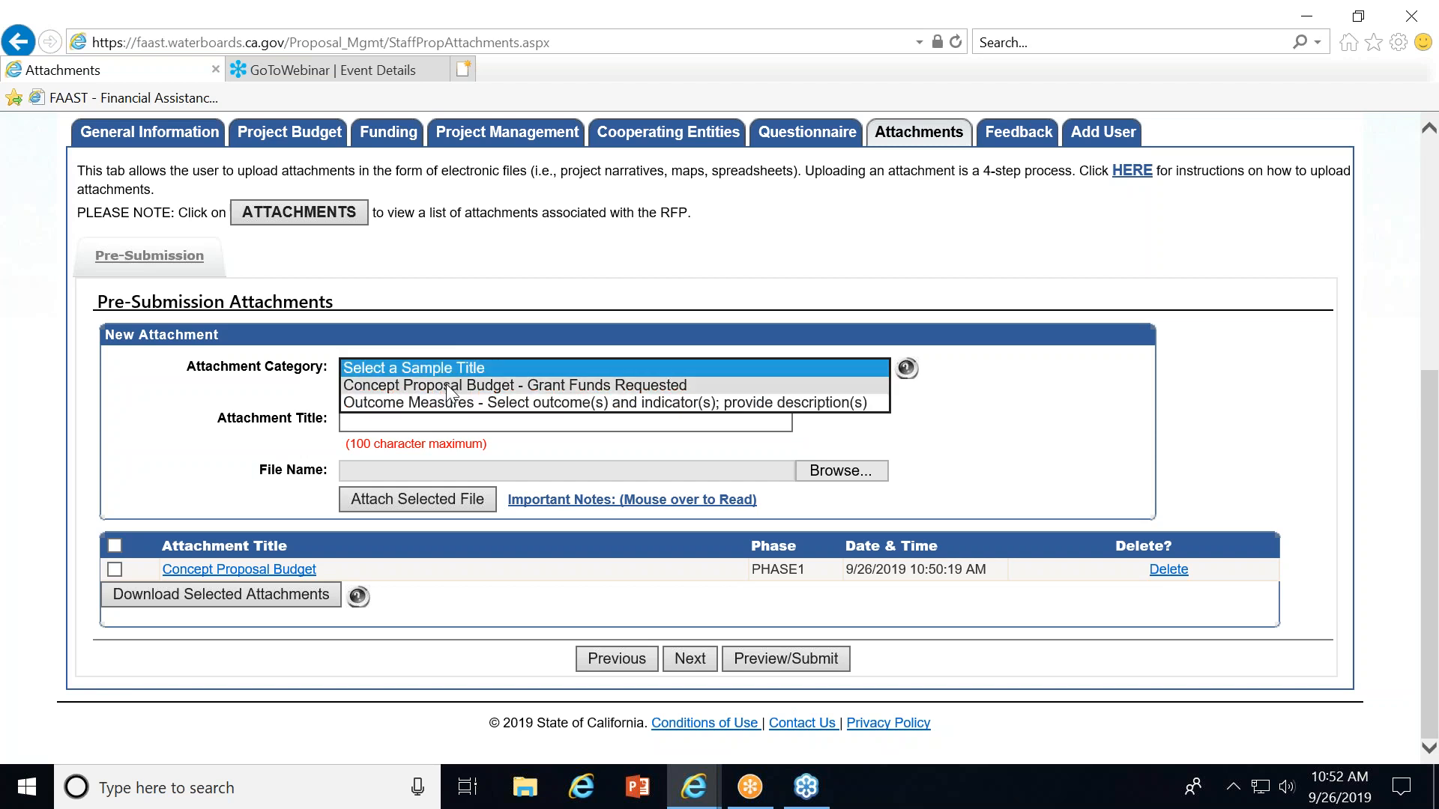
click(450, 402)
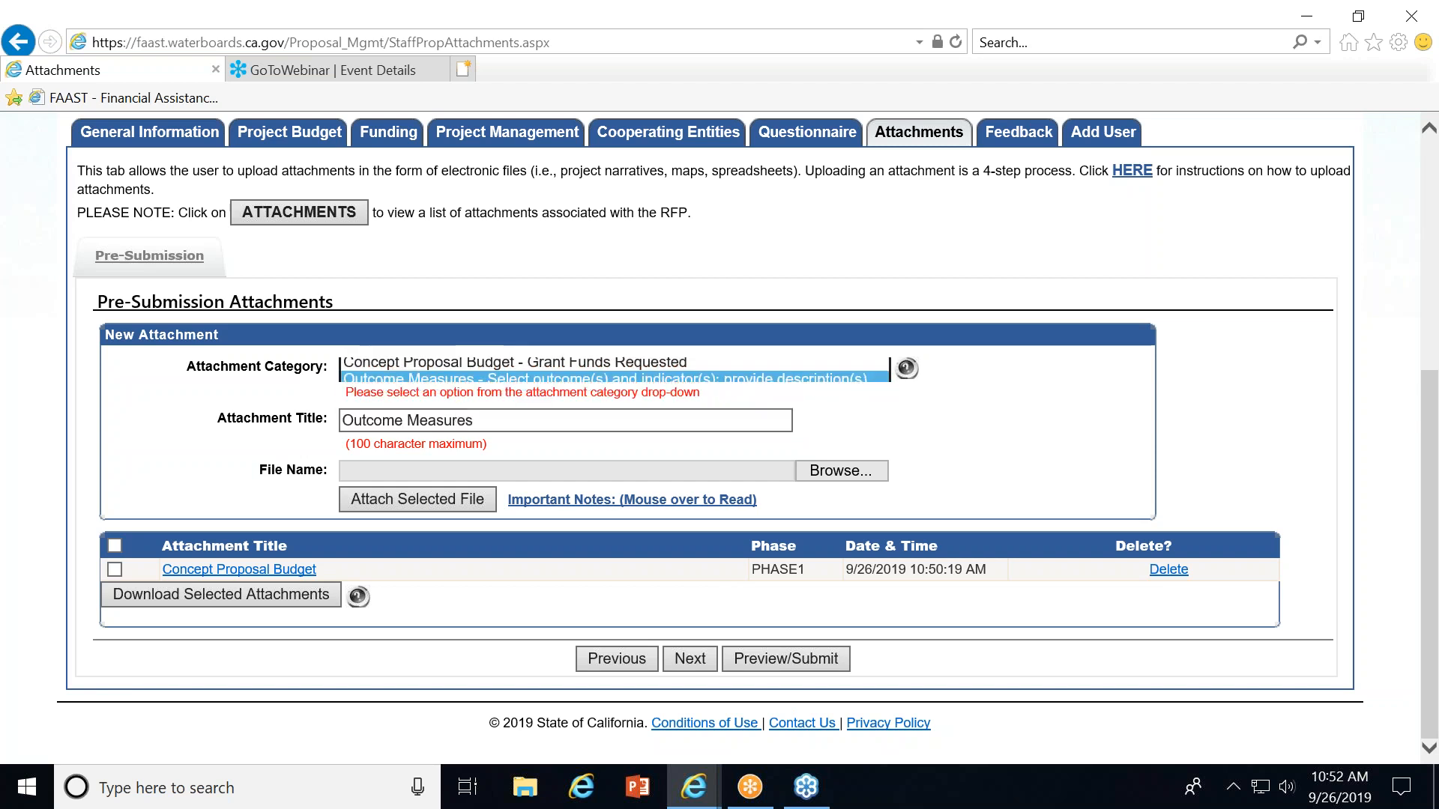
click(843, 470)
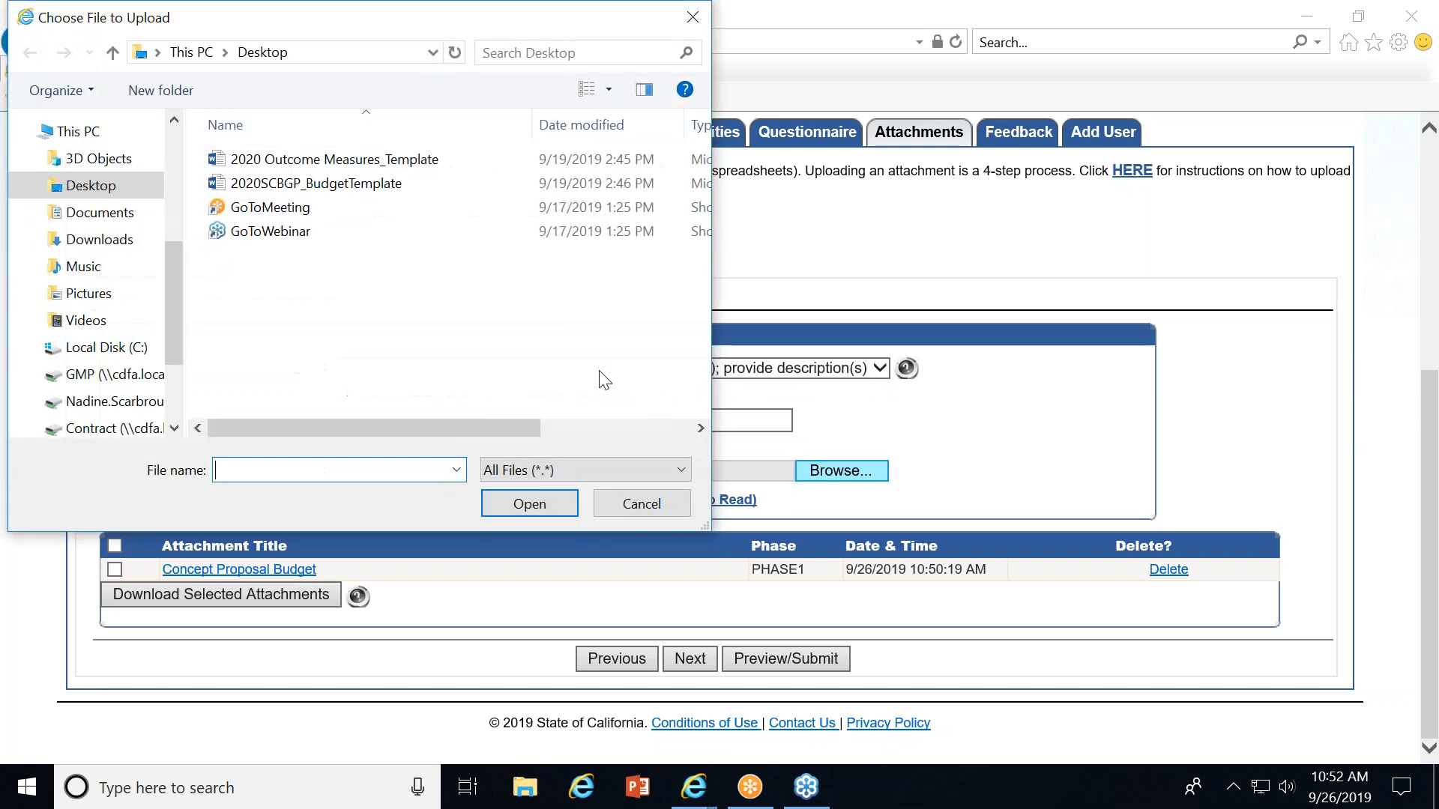
click(352, 160)
click(496, 510)
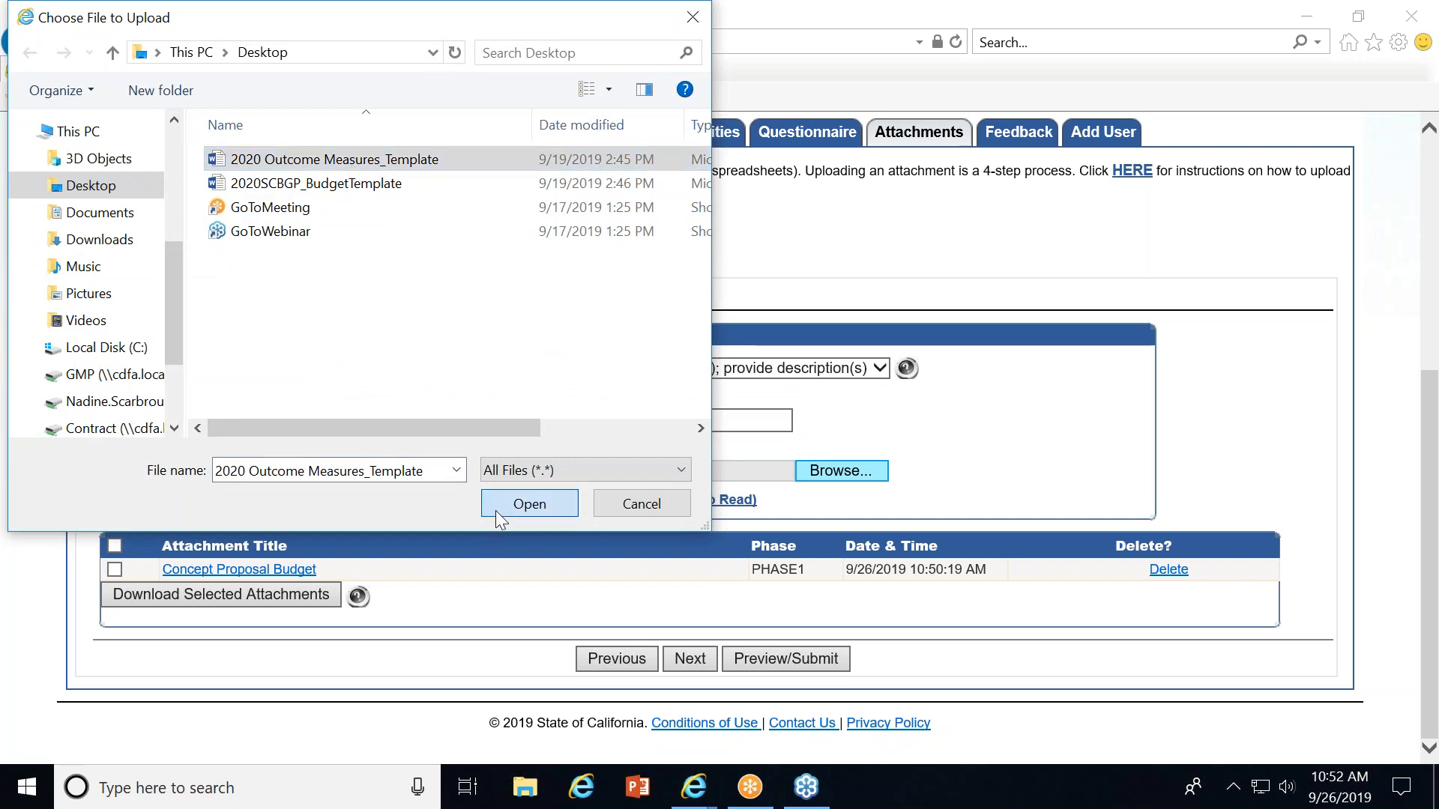
click(457, 504)
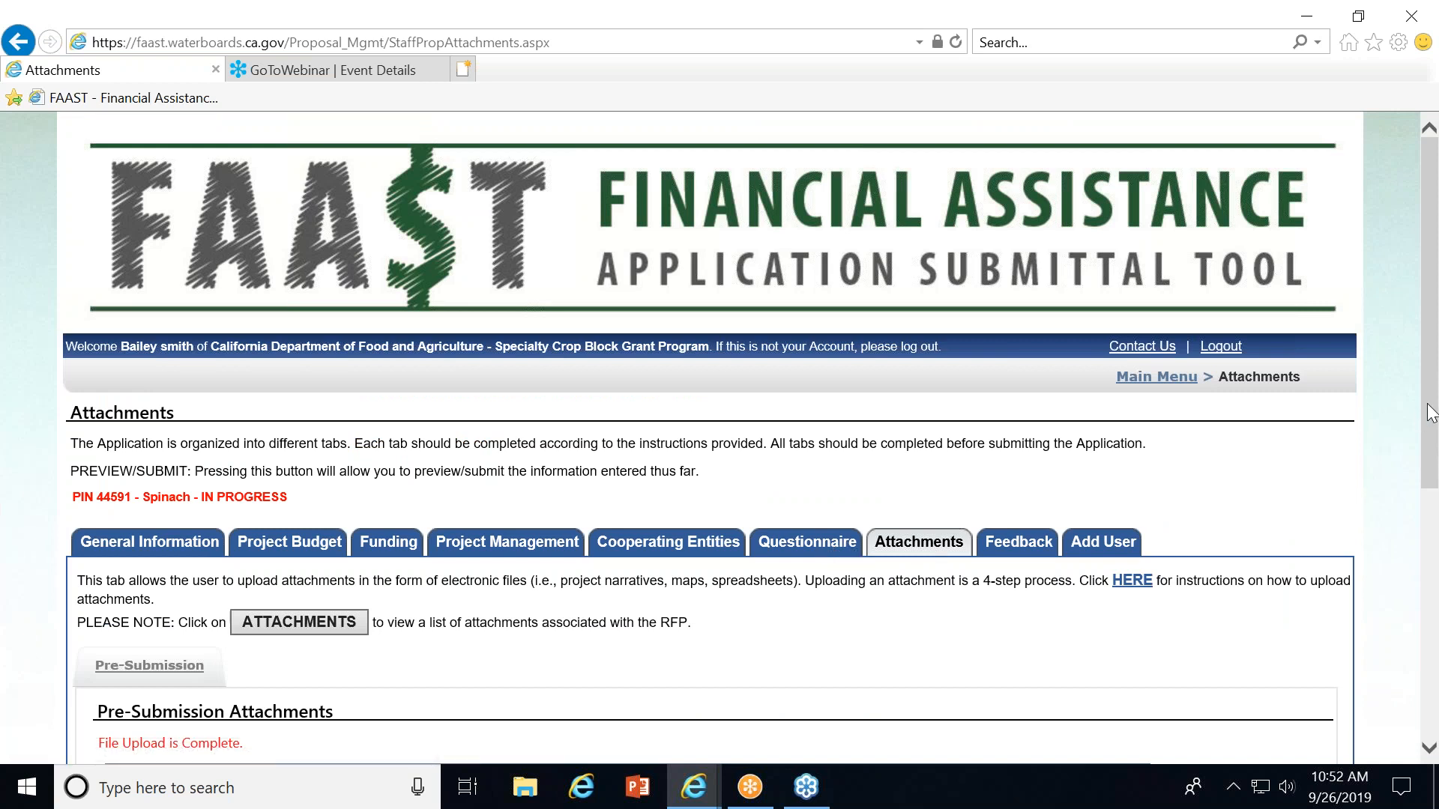
Go to the Questionnaire tab, open the application preview and dismiss its notice.
drag(1431, 412, 1410, 524)
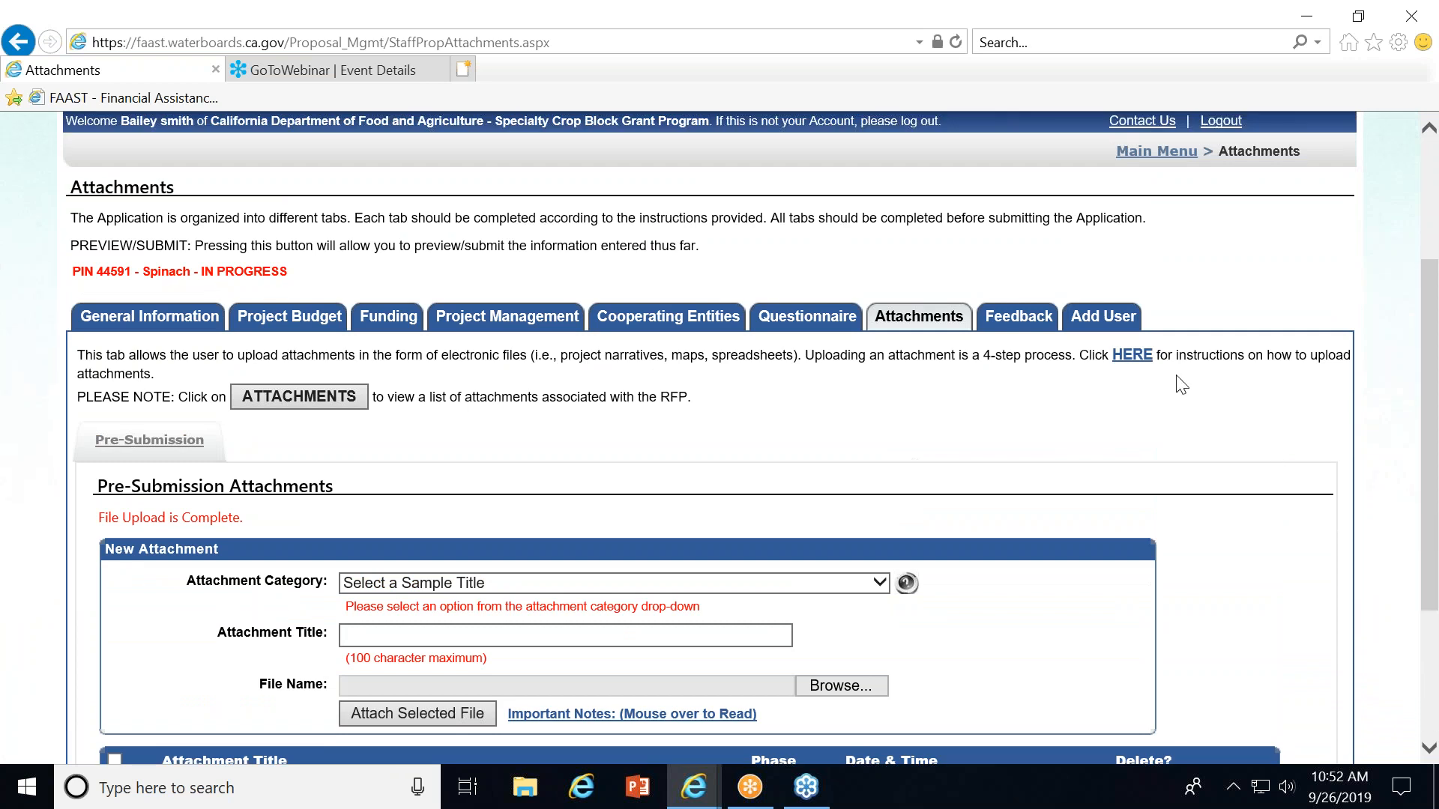
click(804, 318)
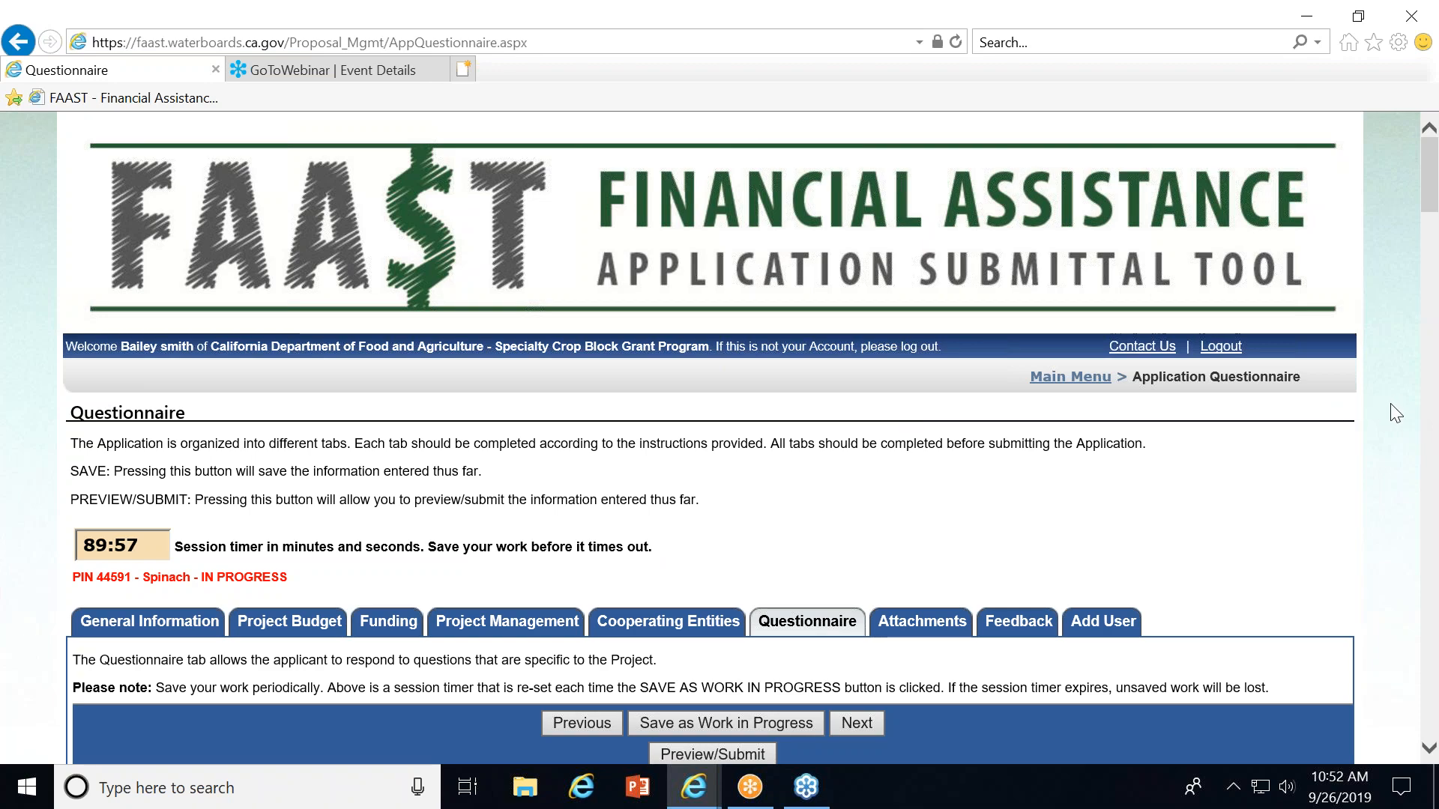
drag(1423, 396, 1434, 758)
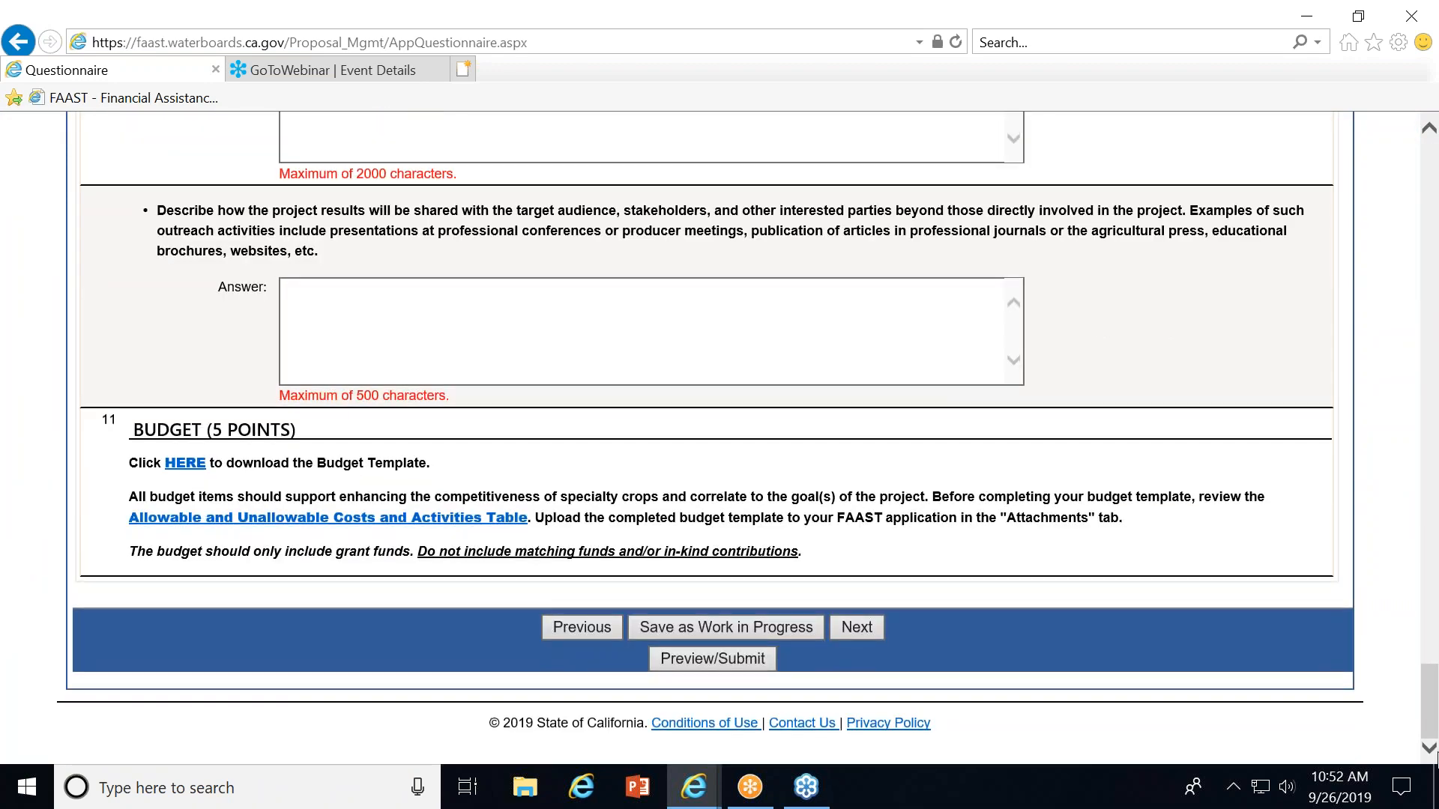
click(683, 663)
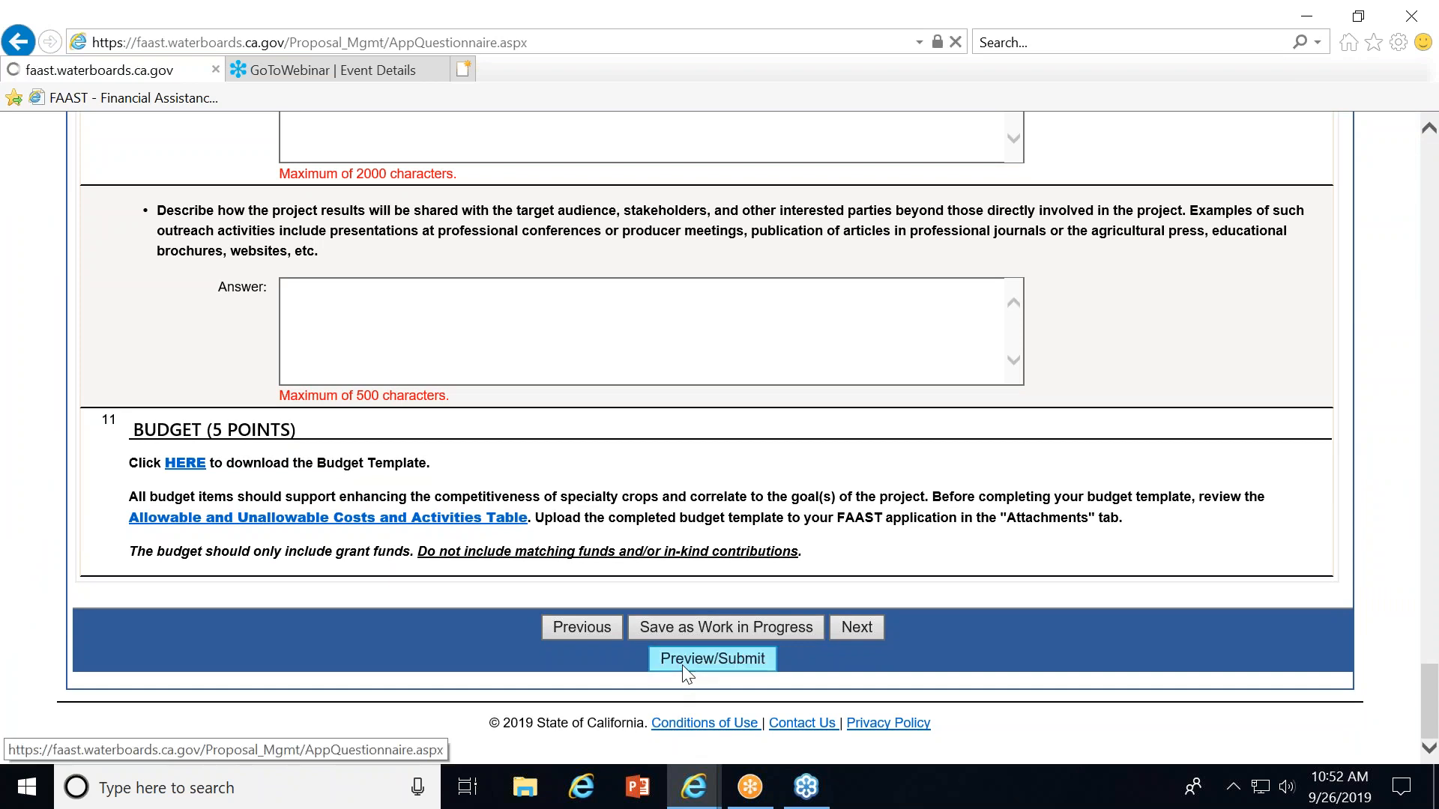
click(910, 478)
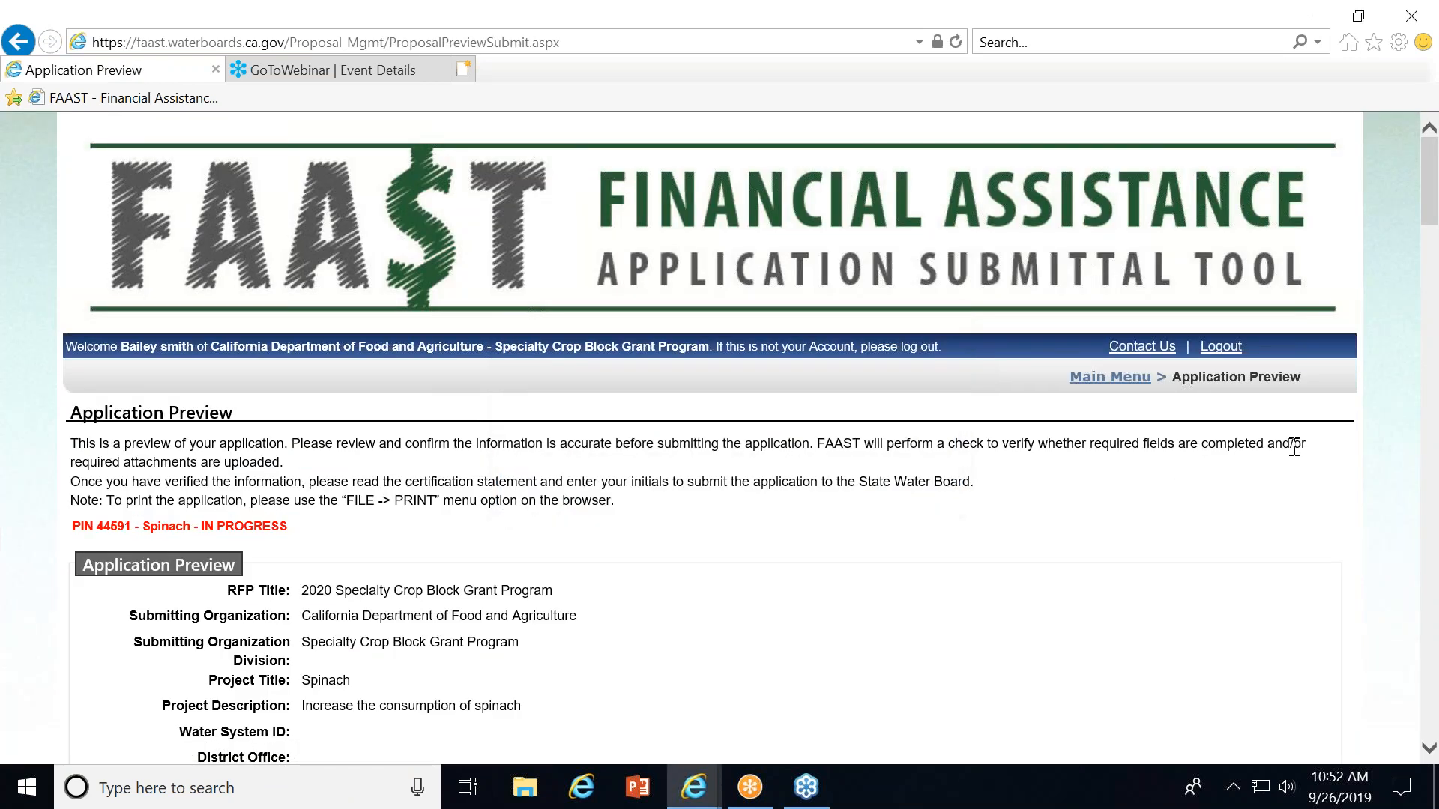
Scroll through the preview, rerun the application completion check and dismiss its notice.
scroll(1424, 399, down, 10)
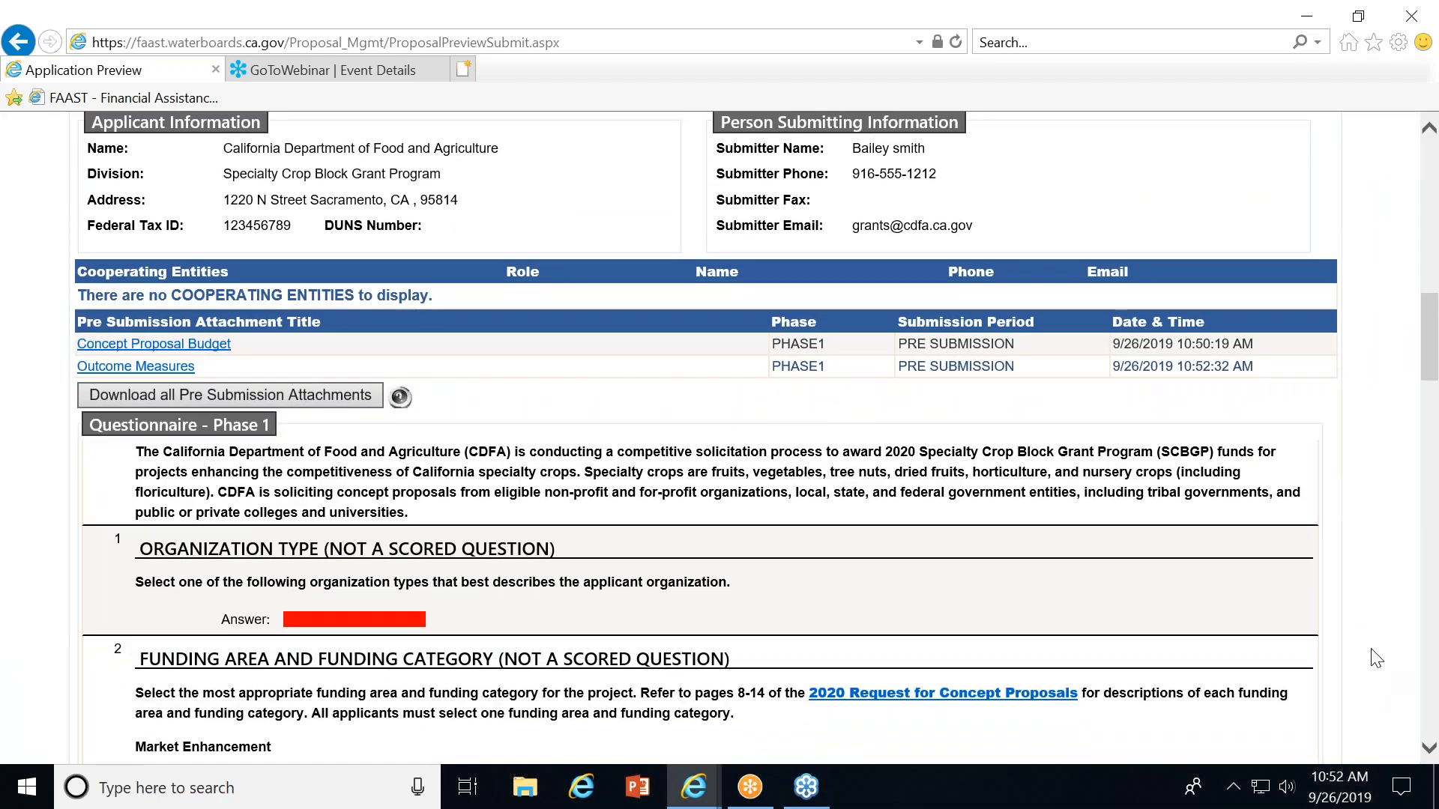
scroll(1171, 650, down, 15)
scroll(1041, 656, down, 10)
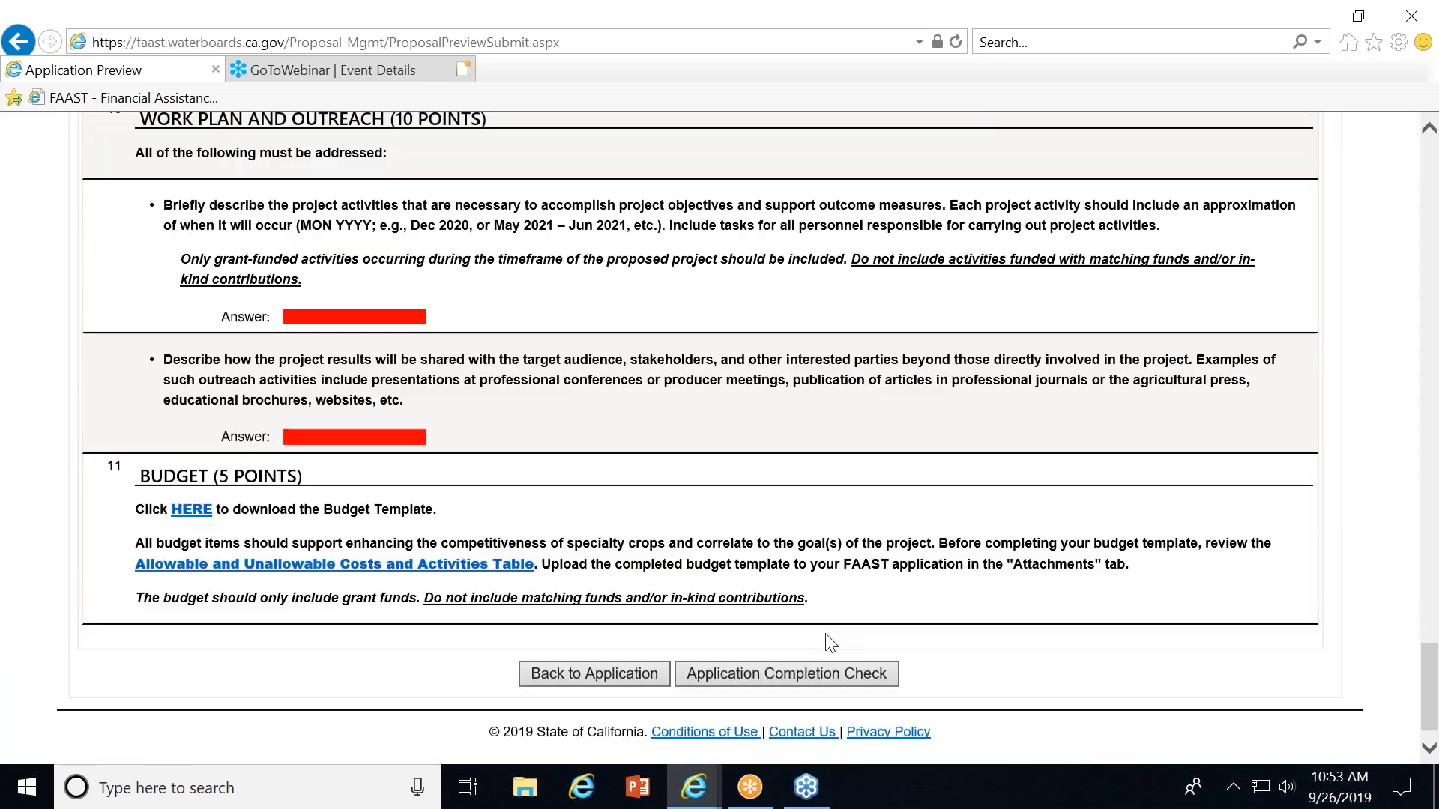
click(772, 666)
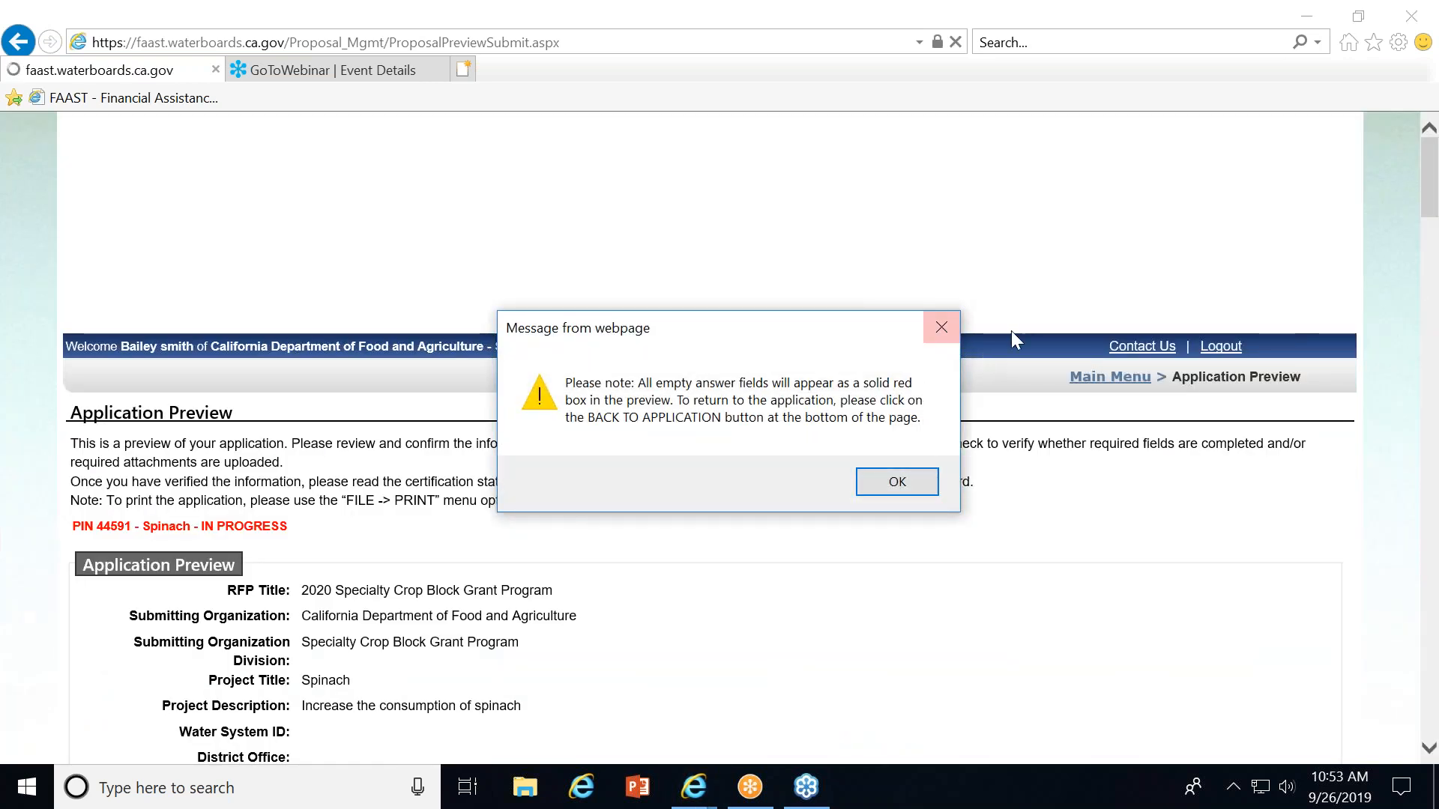
click(897, 482)
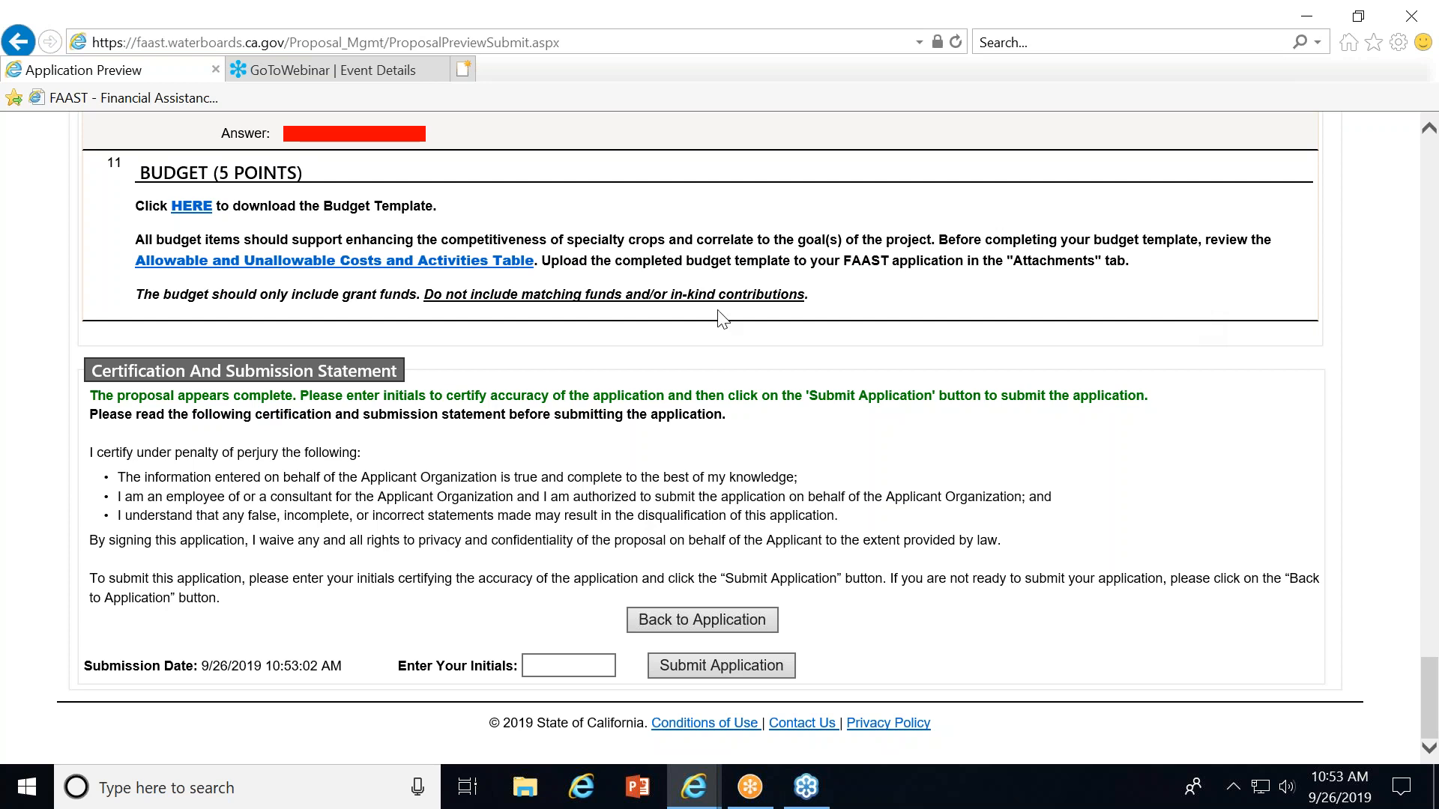
Enter the applicant's initials in the certification and submission statement.
click(532, 666)
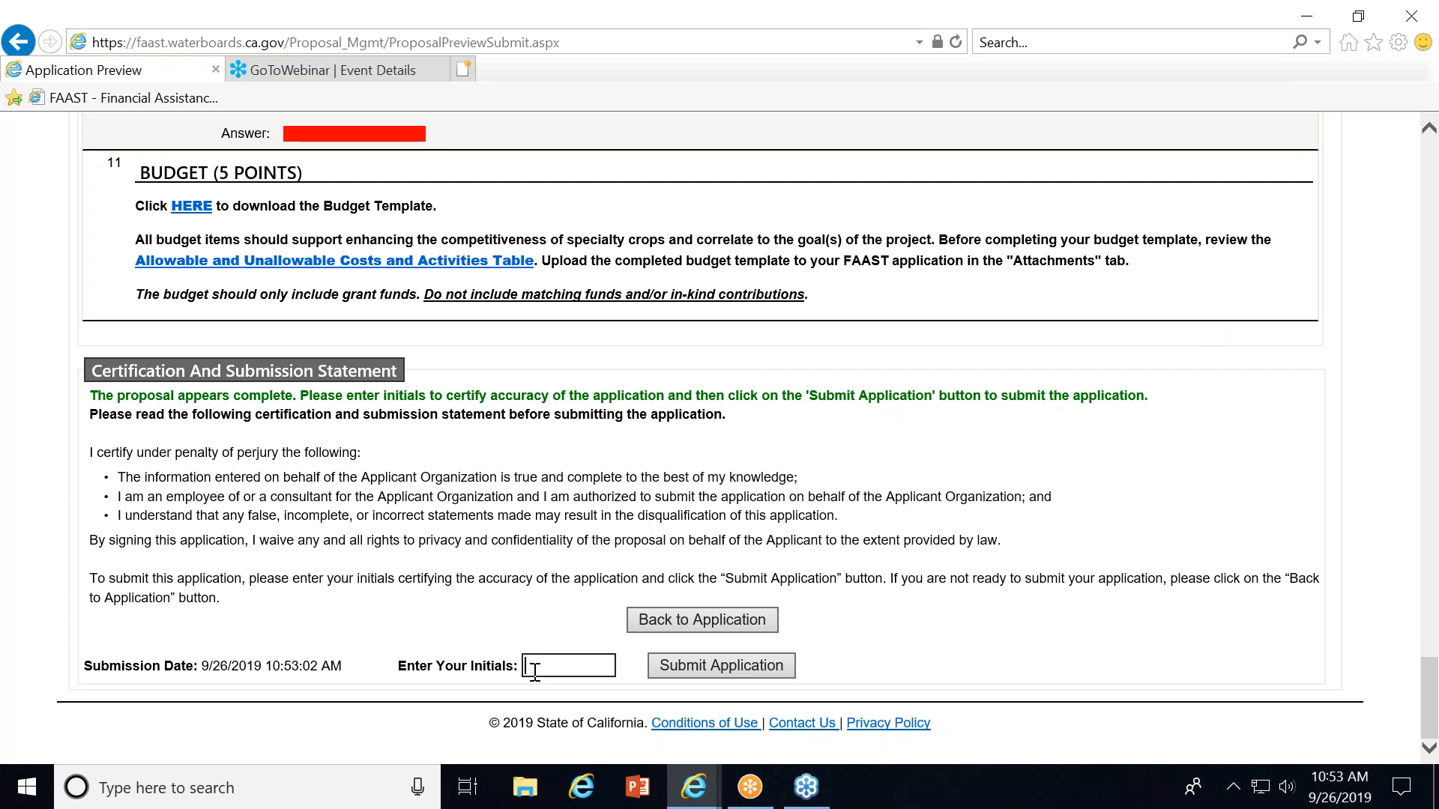